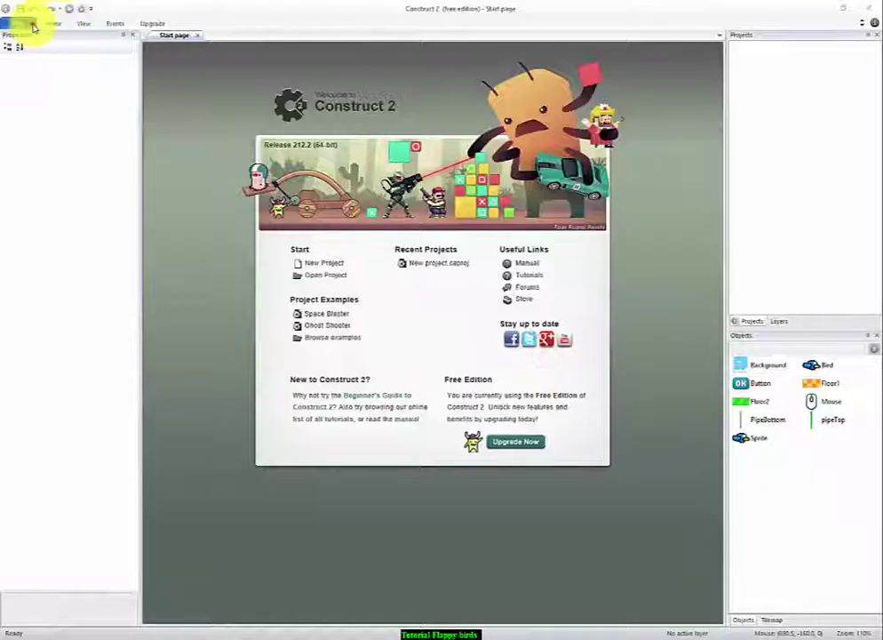
Create a new empty Construct 2 project.
left_click(31, 25)
left_click(34, 44)
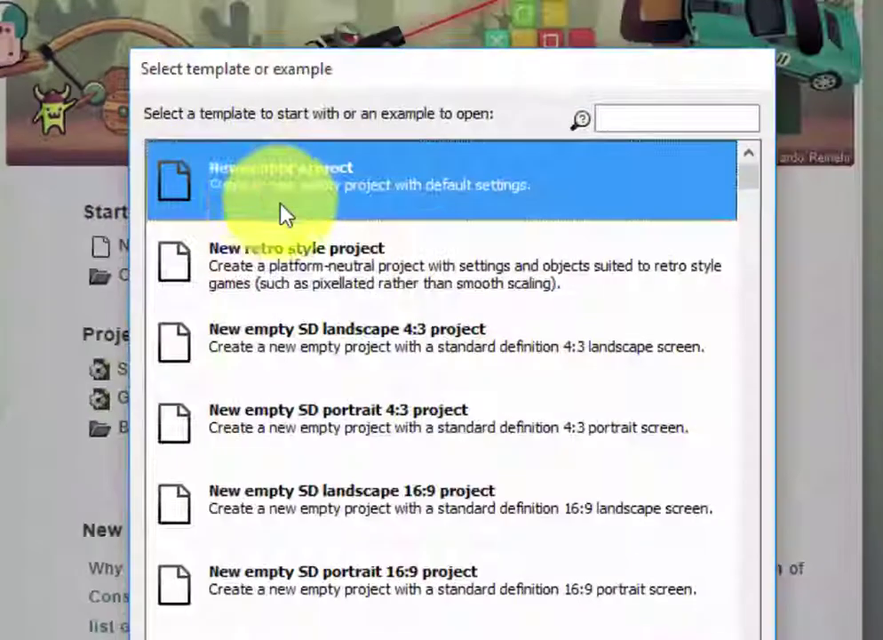
double_click(284, 213)
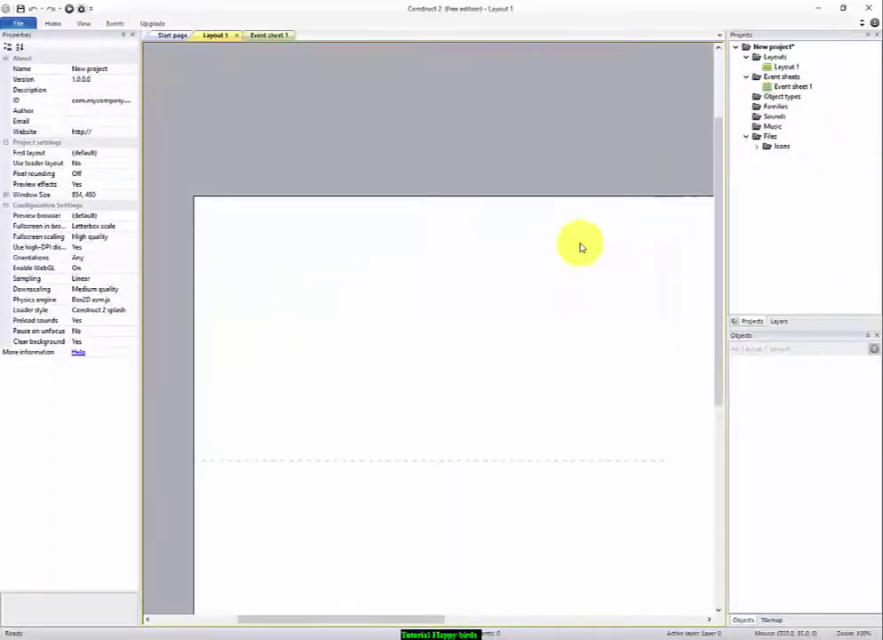
Set the project window size to 400 × 500 and turn Fullscreen in browser off.
scroll(371, 249, "down", 1, "ctrl")
left_click(82, 192)
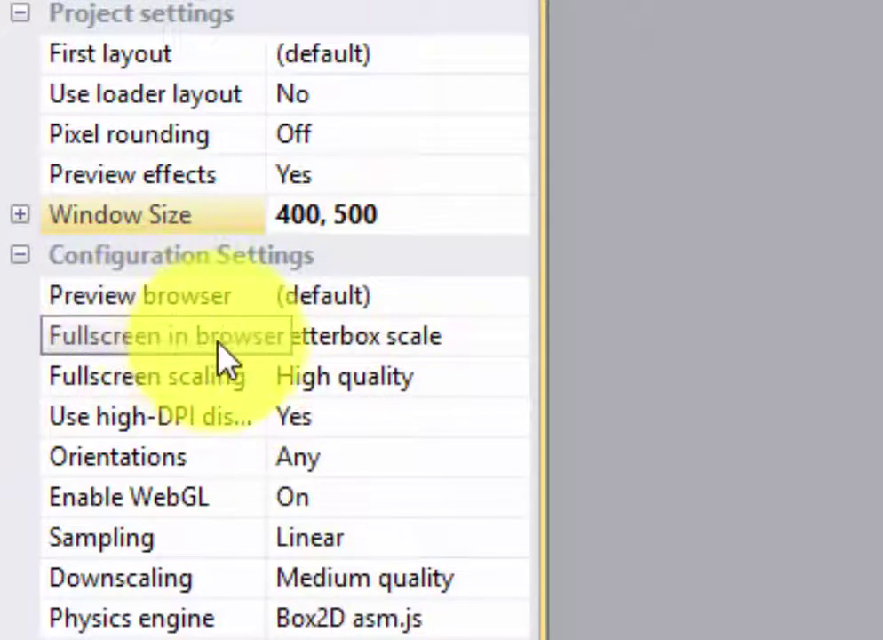
left_click(375, 337)
left_click(508, 338)
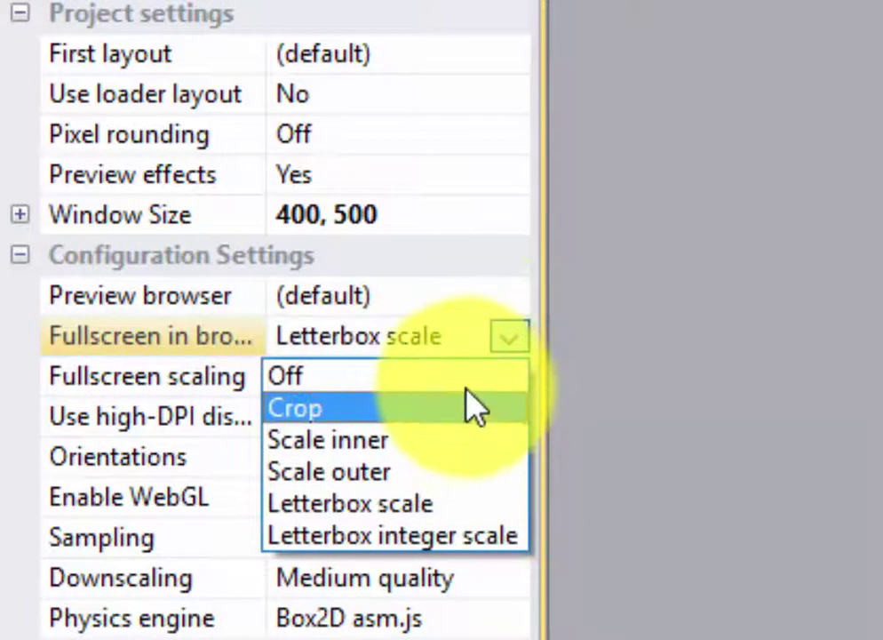
left_click(467, 375)
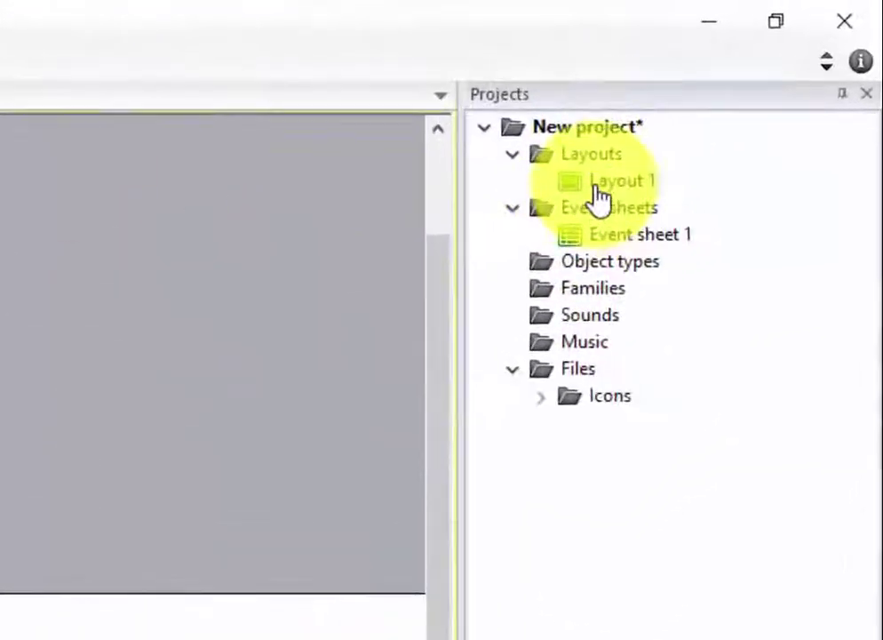
Rename Layout 1 to Start.
right_click(597, 188)
left_click(655, 245)
type("Start")
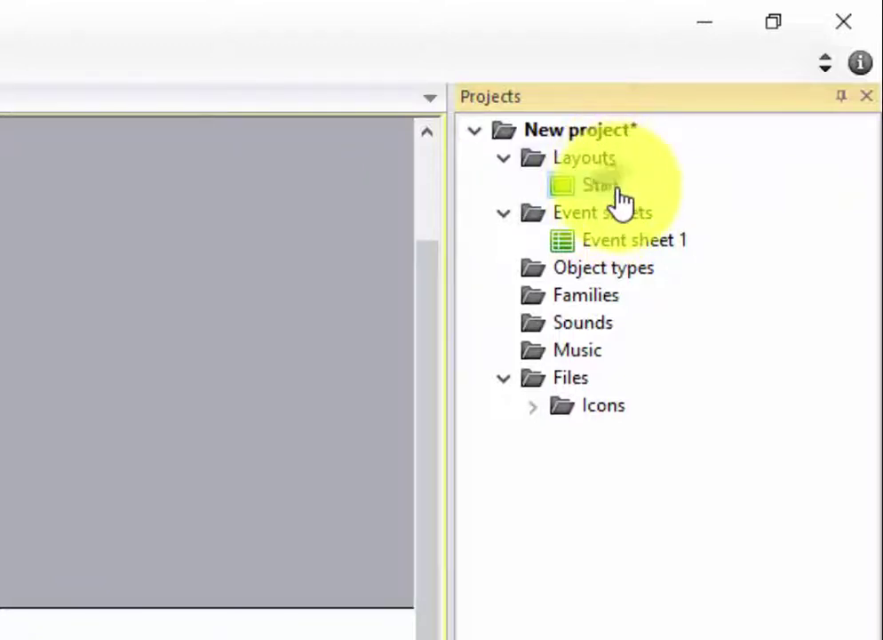
right_click(622, 197)
left_click(560, 167)
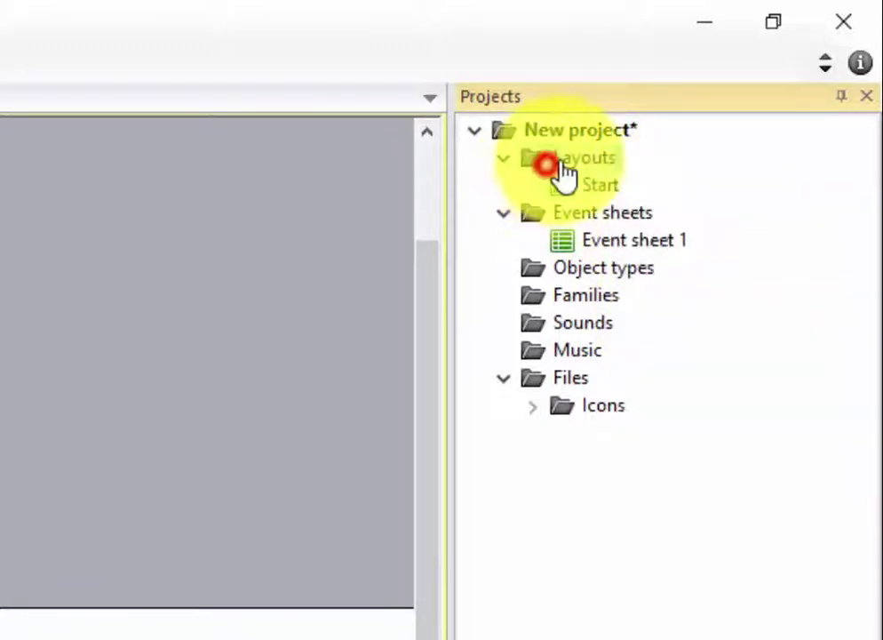
Add a second layout and name it Game, fixing the misspelled name.
right_click(564, 174)
left_click(609, 178)
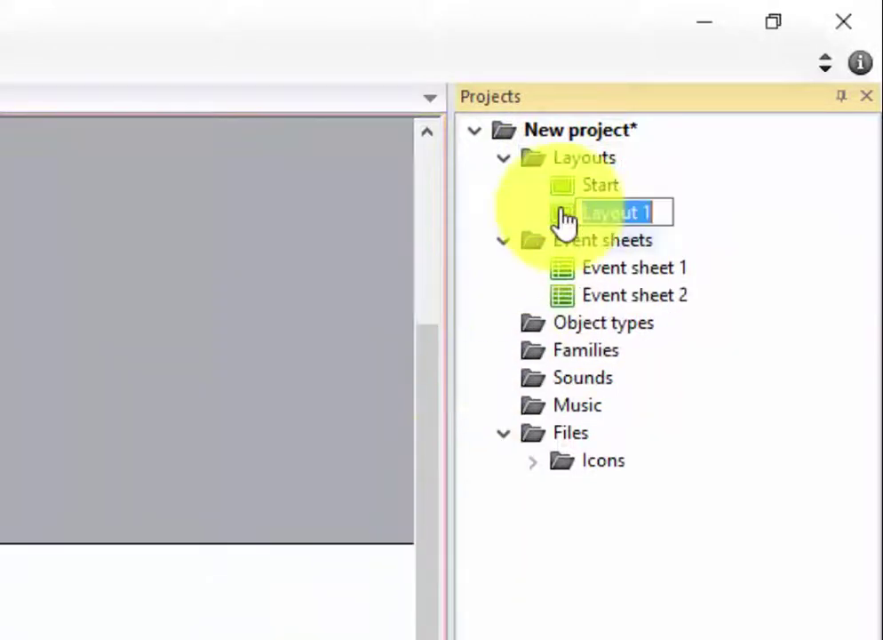
type("Gasm")
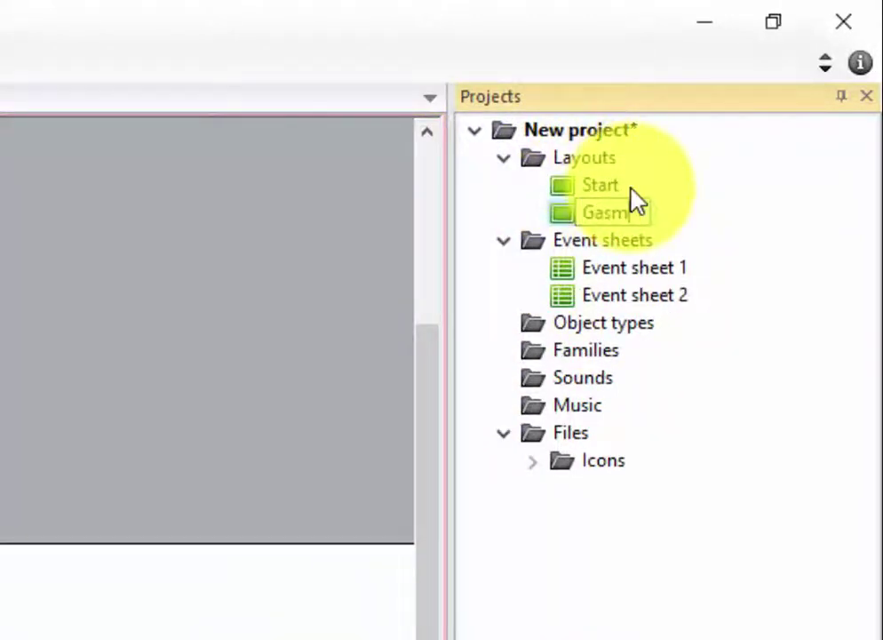
key("BackSpace")
key("BackSpace")
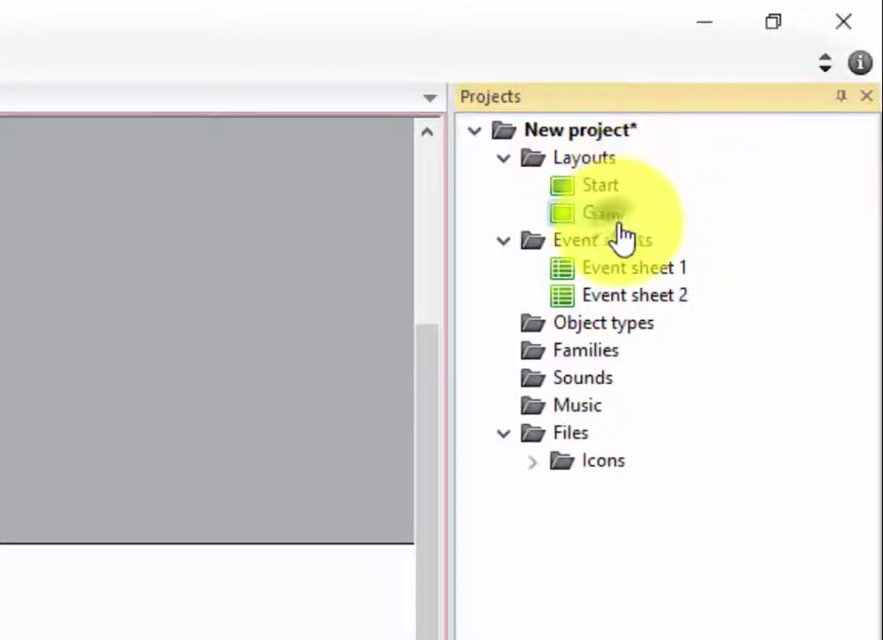
right_click(619, 220)
left_click(649, 276)
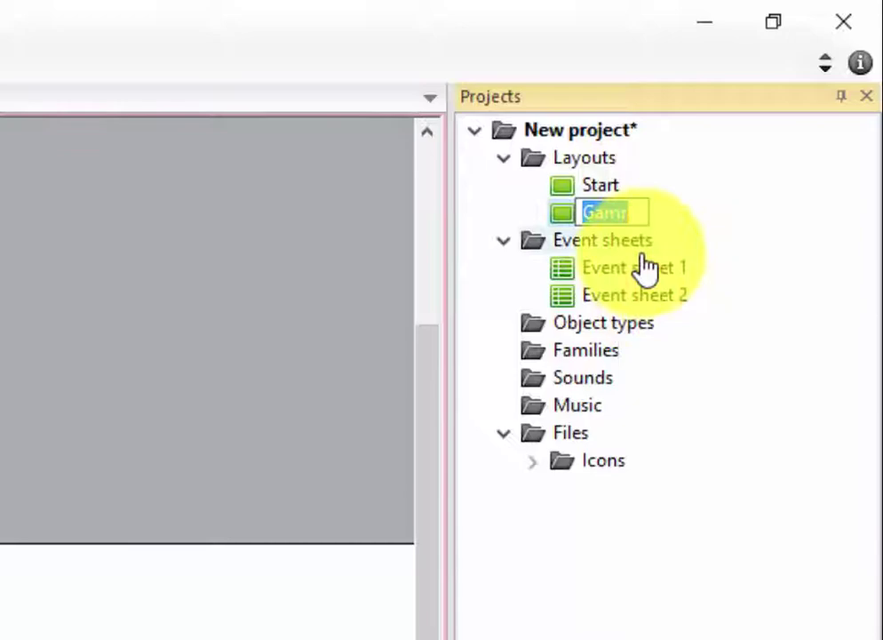
key("Return")
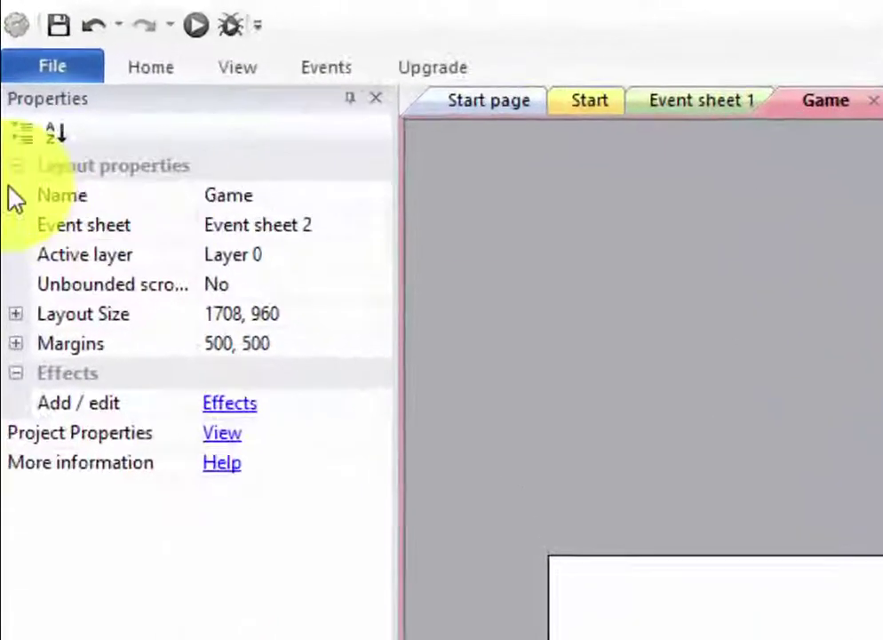
Set Layout Size to 400, 500 for the Game layout and then the Start layout.
left_click_drag(213, 320, 251, 329)
type("400, 500")
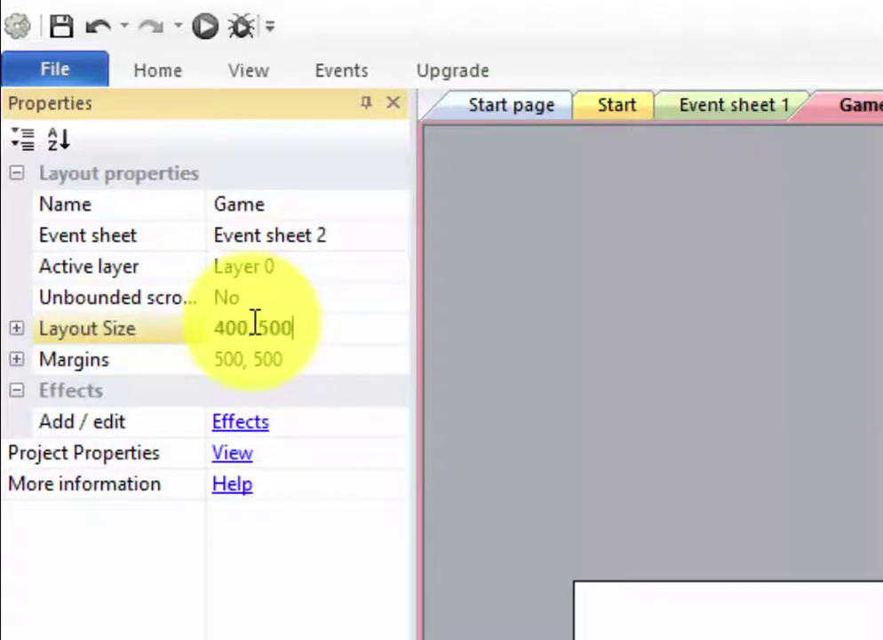
key("Return")
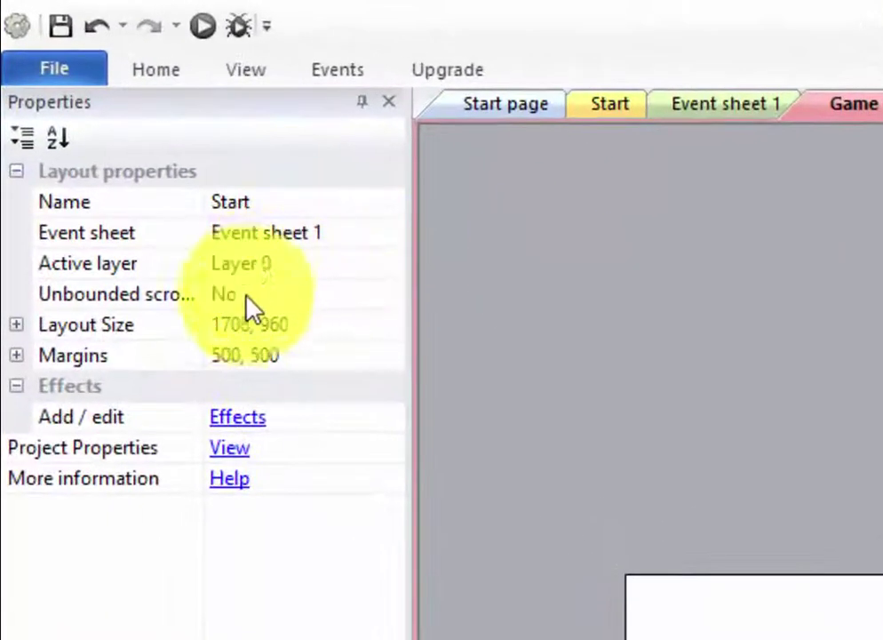
double_click(251, 322)
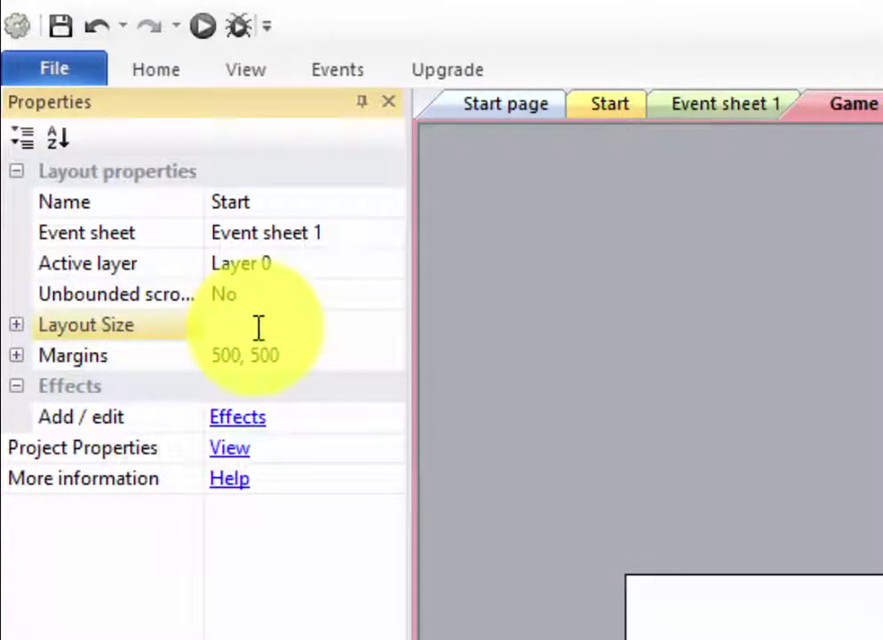
type("400, 500")
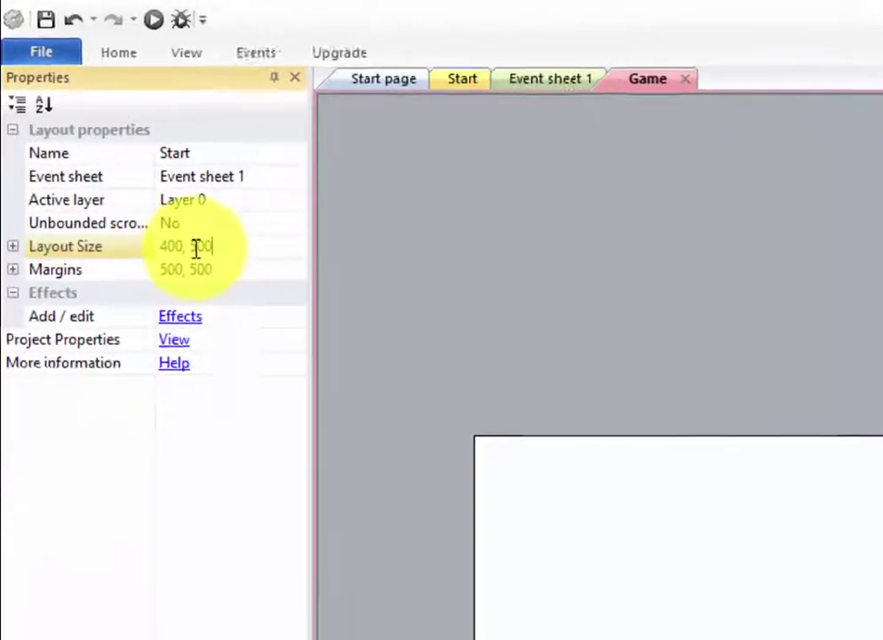
key("Return")
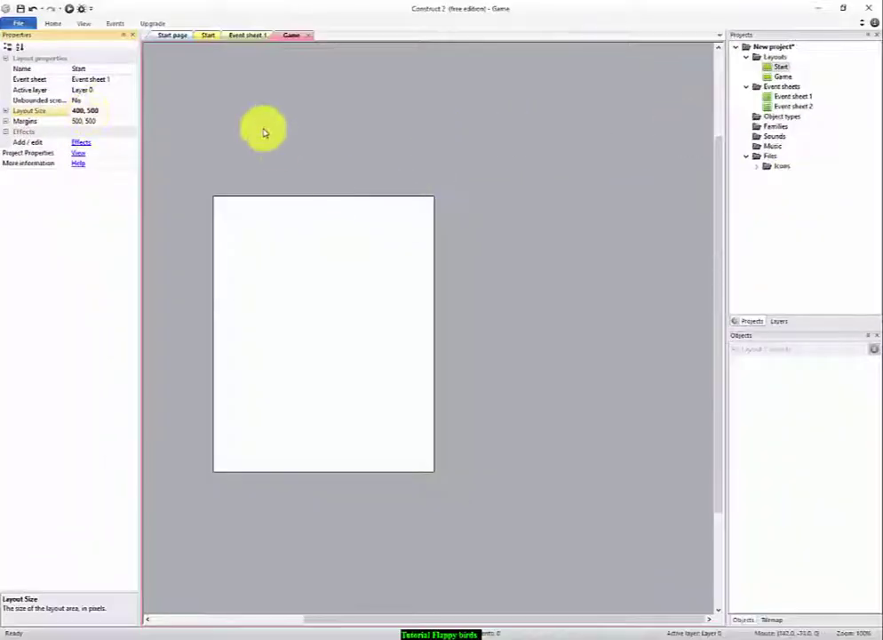
Insert a Button object near the centre of the Start layout.
left_click(207, 36)
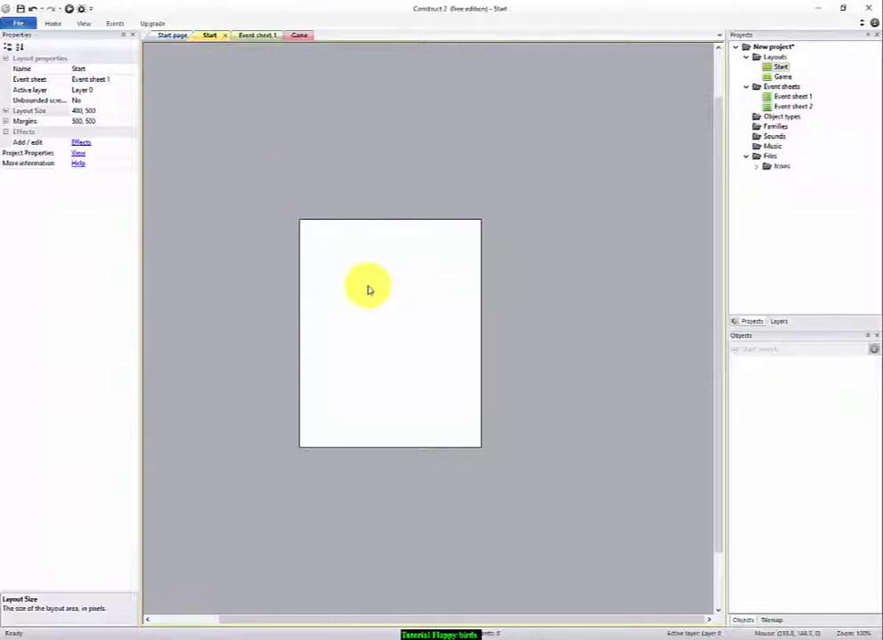
scroll(394, 335, "up", 3, "ctrl")
scroll(392, 332, "up", 4, "ctrl")
scroll(315, 315, "up", 1, "ctrl")
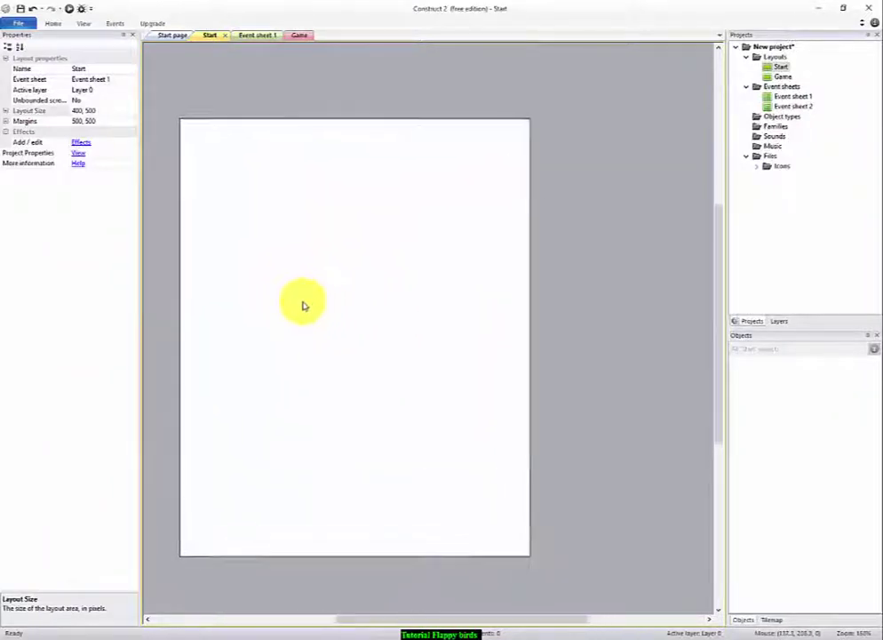
left_click_drag(335, 619, 314, 619)
left_click(400, 373)
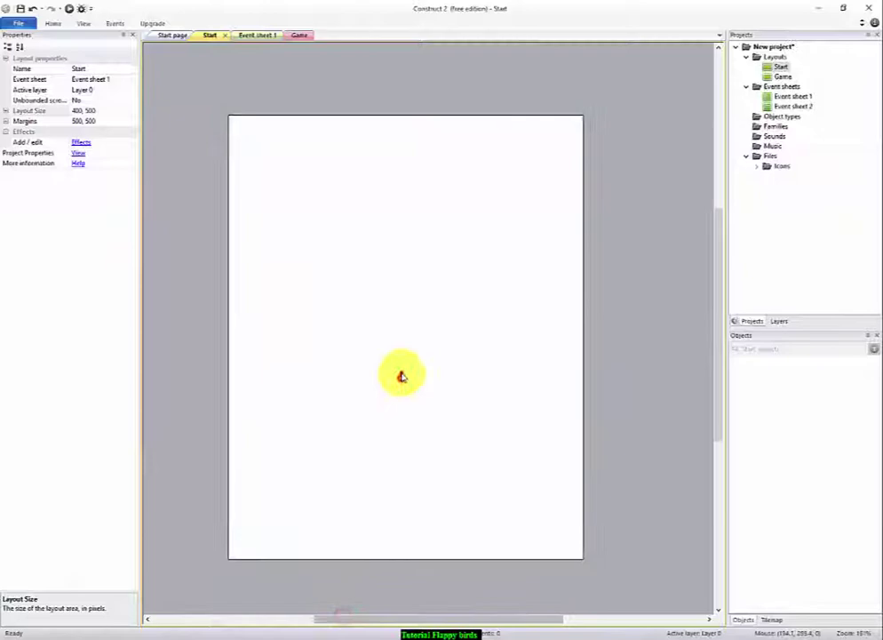
double_click(380, 285)
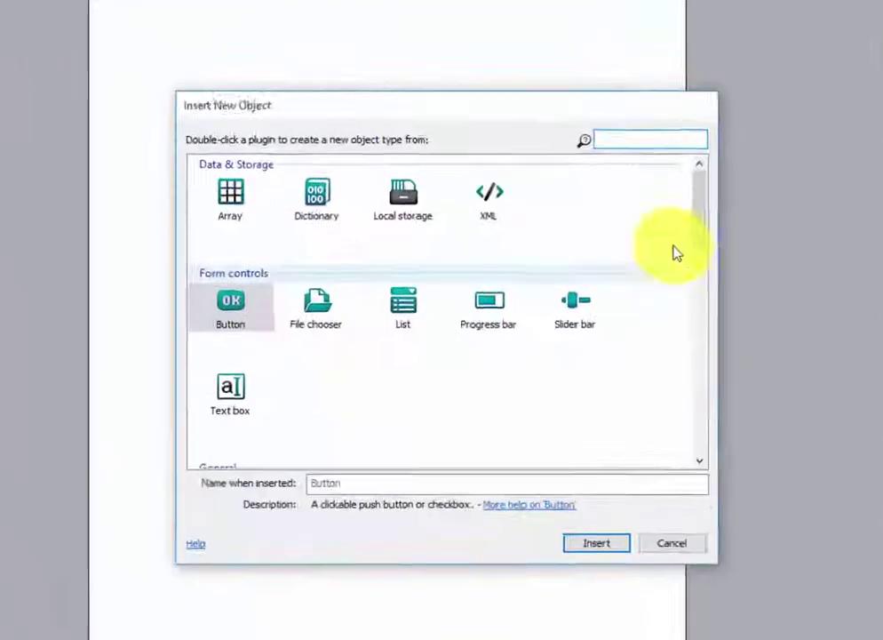
mouse_move(789, 181)
left_mouse_down()
mouse_move(789, 335)
mouse_move(784, 244)
mouse_move(558, 250)
left_mouse_up()
double_click(197, 328)
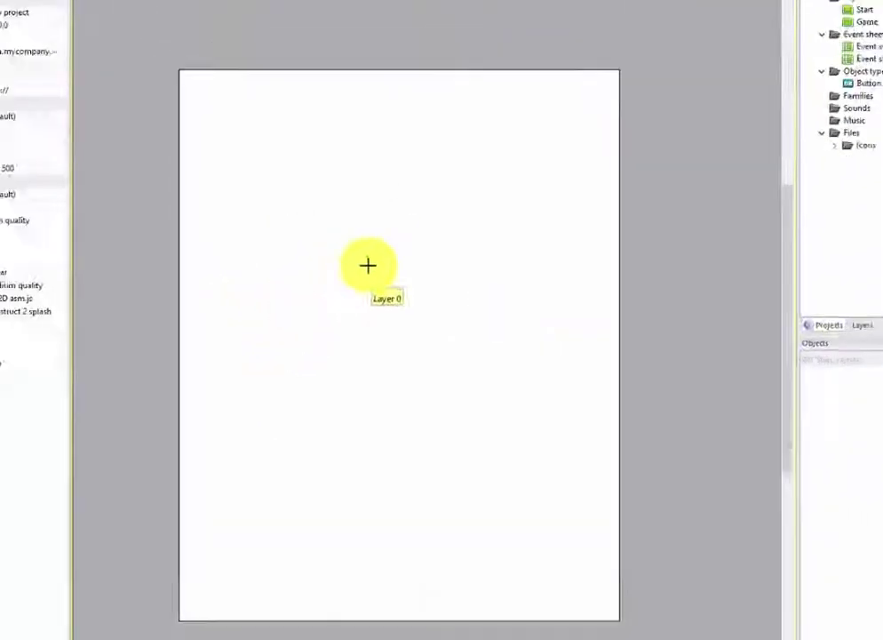
left_click(389, 281)
Set the button's Text property to 'Start'.
left_click(101, 237)
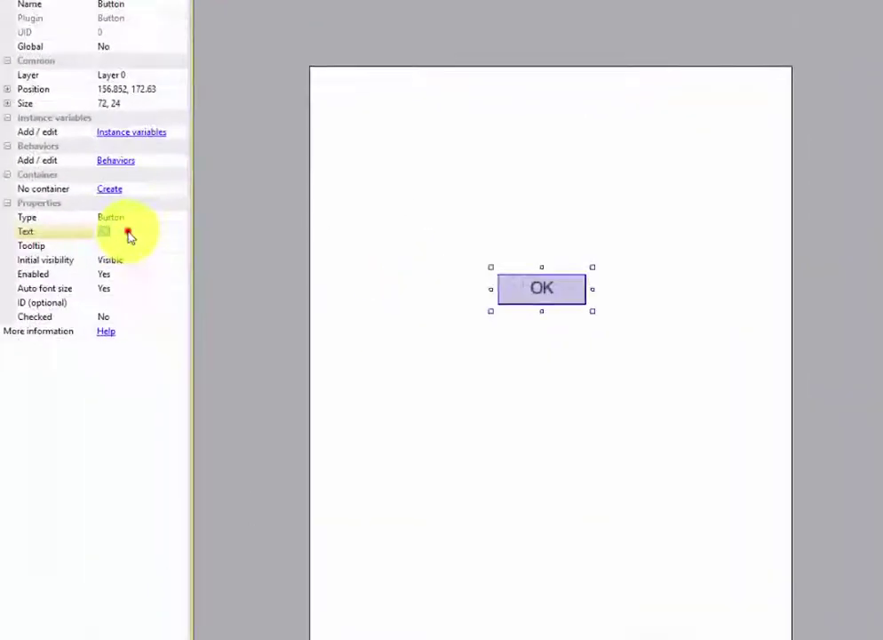
type("Start")
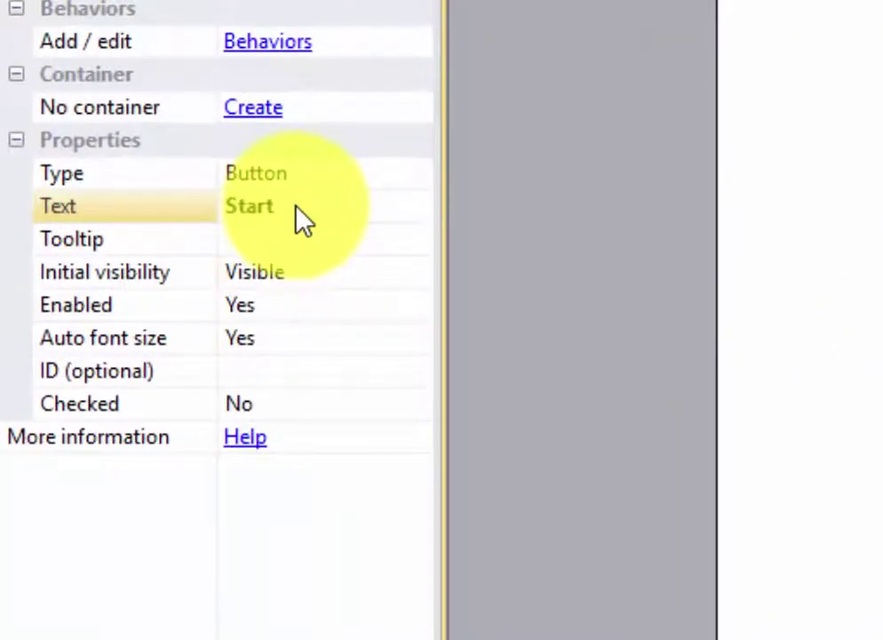
key("Return")
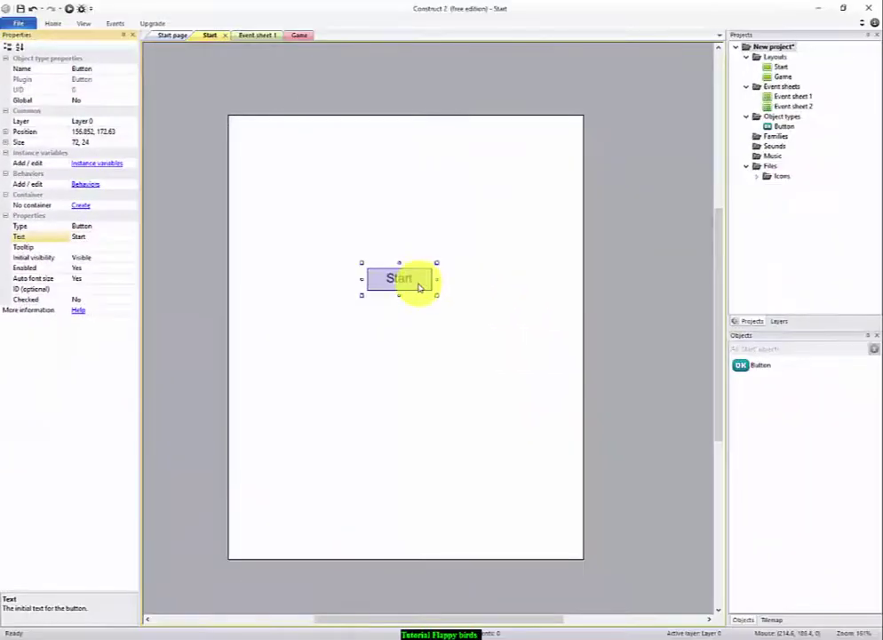
Add a Button 'On clicked' event to Event sheet 1.
left_click(365, 201)
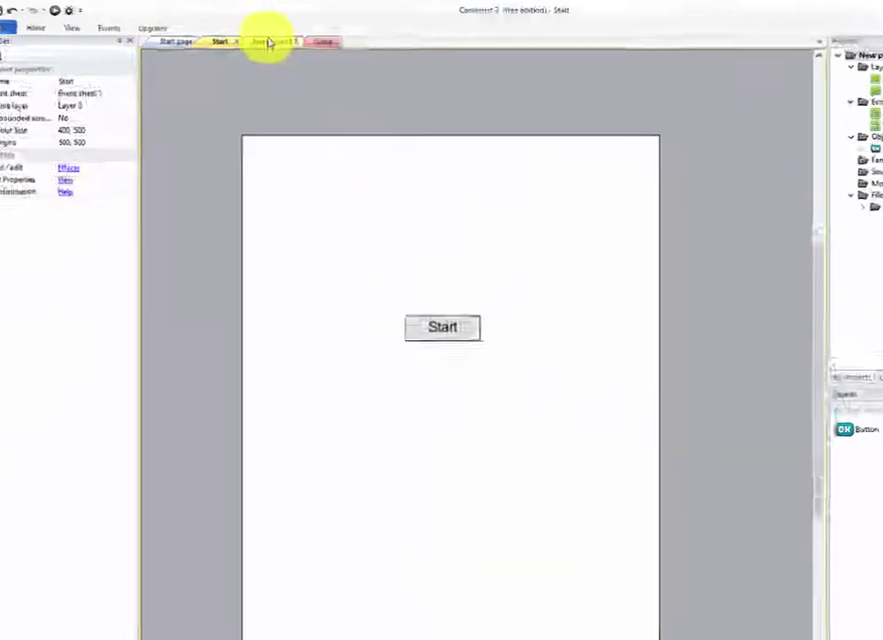
left_click(256, 35)
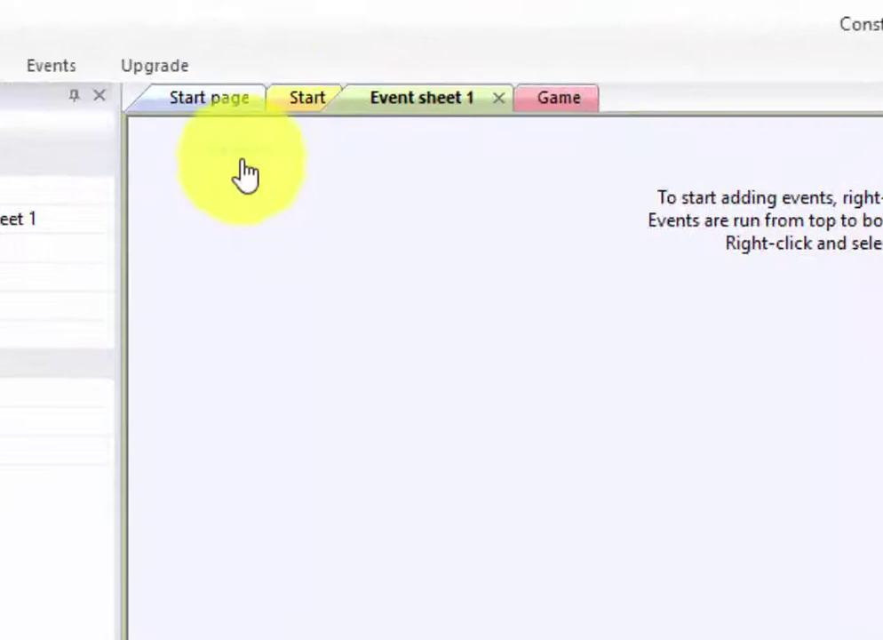
left_click(201, 81)
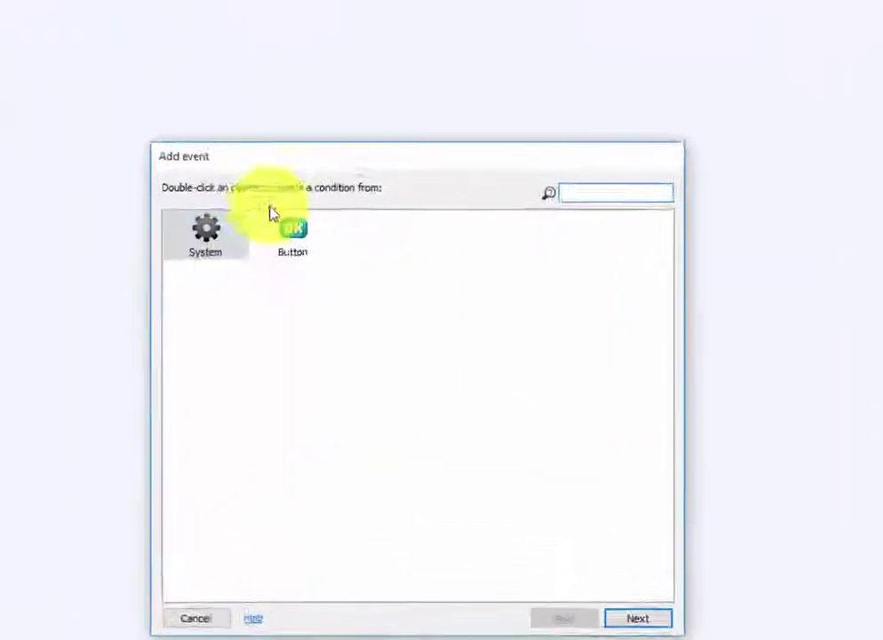
double_click(220, 146)
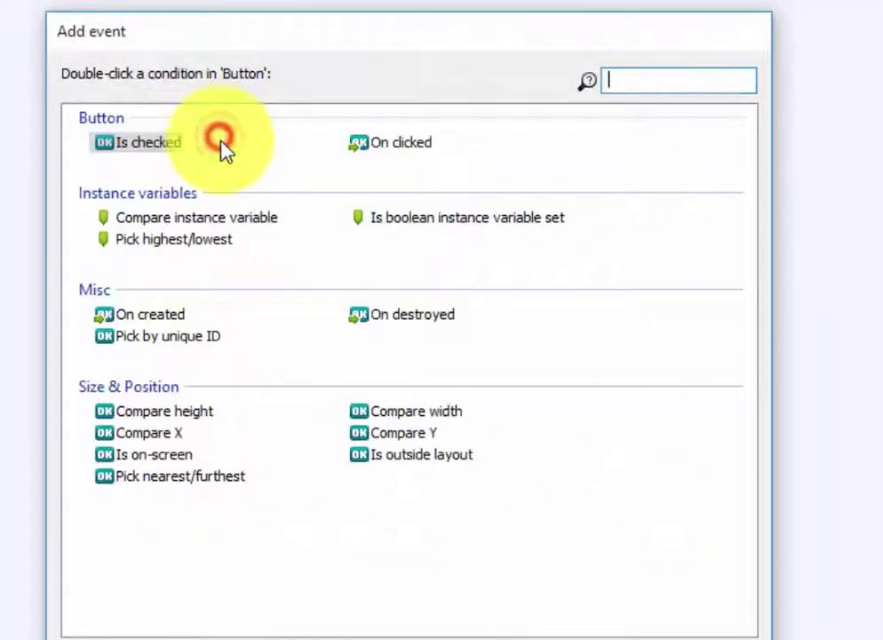
double_click(422, 145)
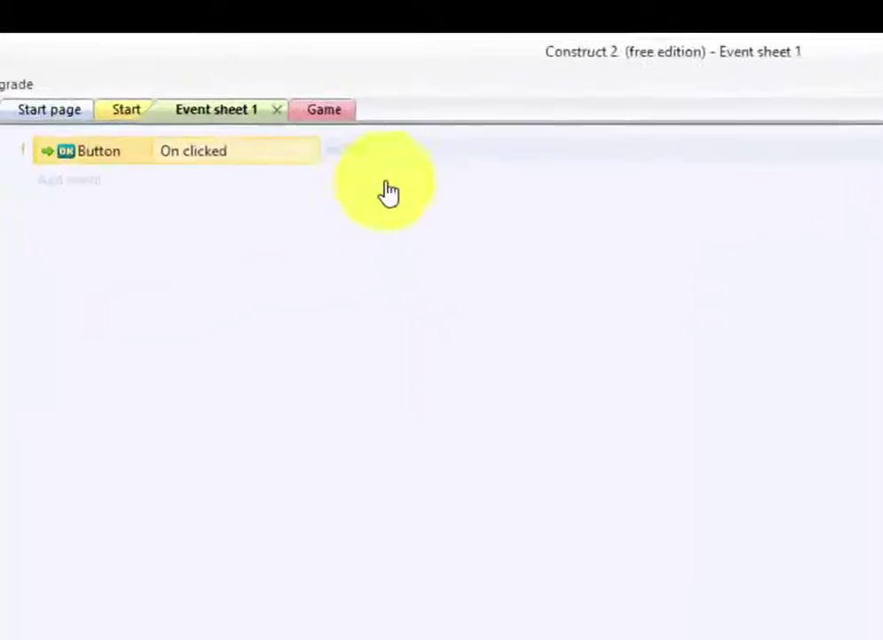
Give the event a System 'Go to layout' action targeting Game.
left_click(353, 111)
double_click(198, 137)
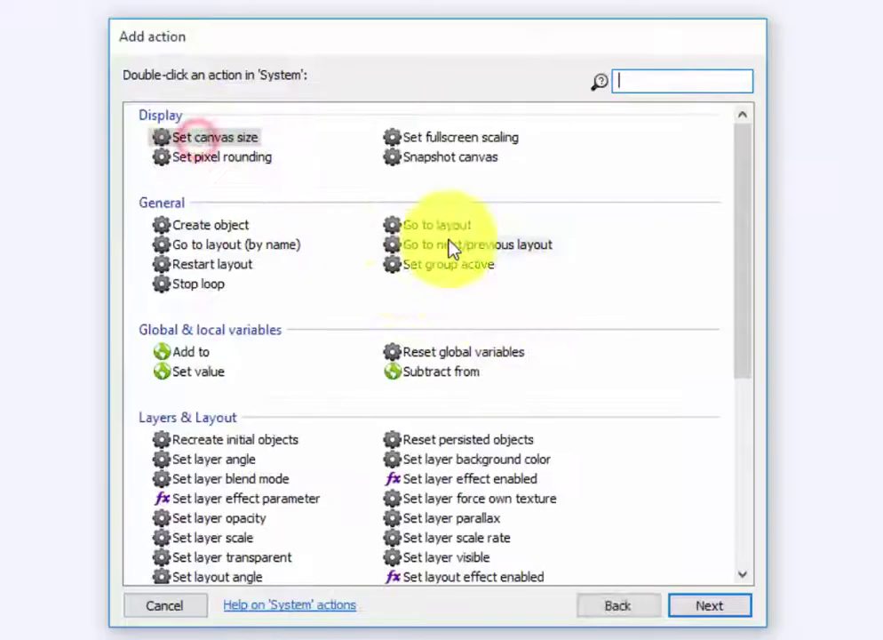
double_click(407, 227)
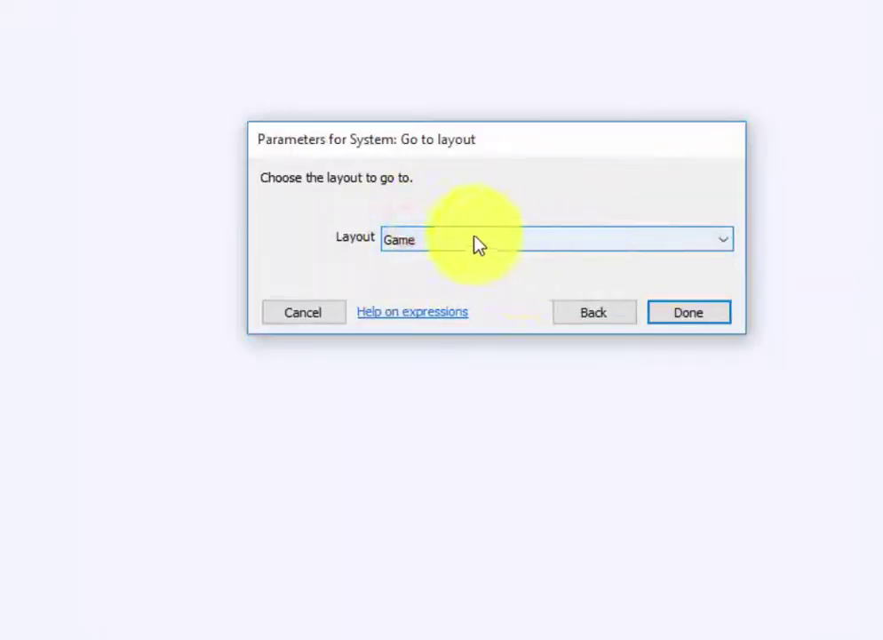
left_click(718, 312)
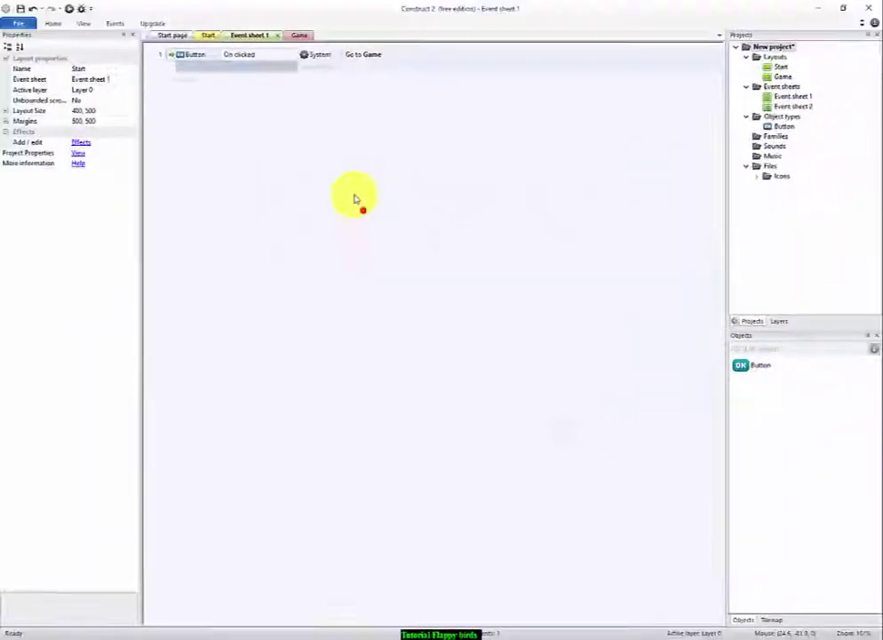
left_click(209, 36)
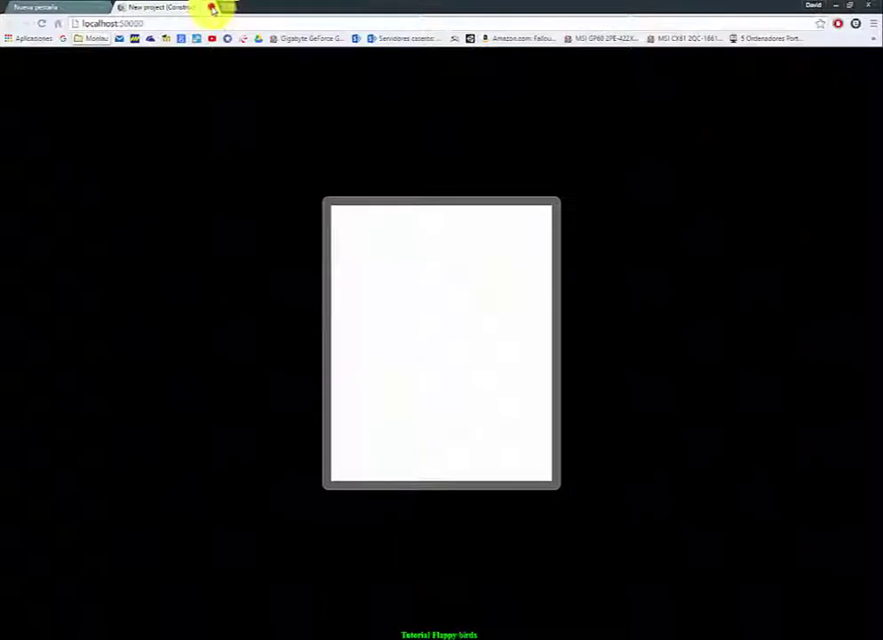
Close the Construct game preview tab in Chrome.
left_click(212, 8)
mouse_move(471, 633)
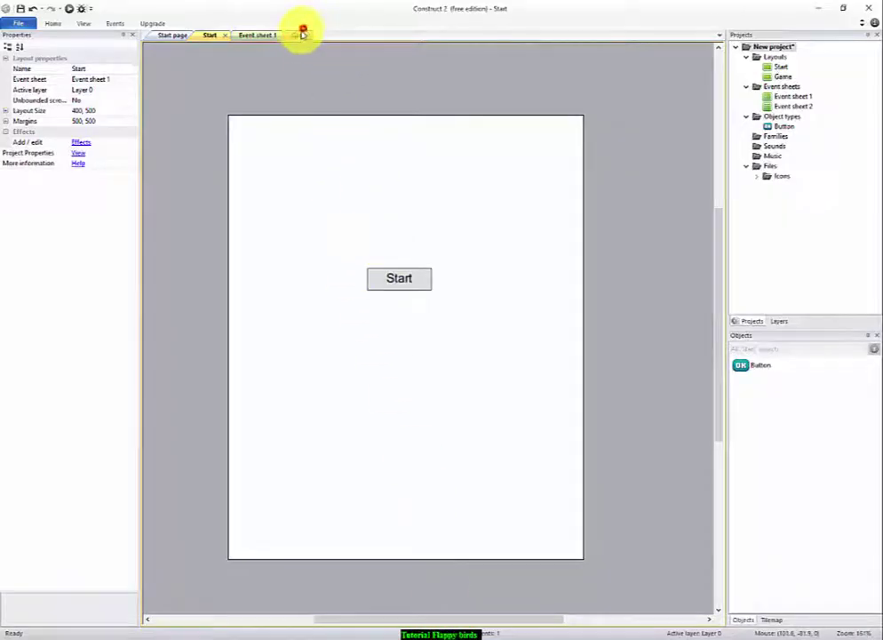
Insert a new Sprite object into the Game layout.
left_click(301, 35)
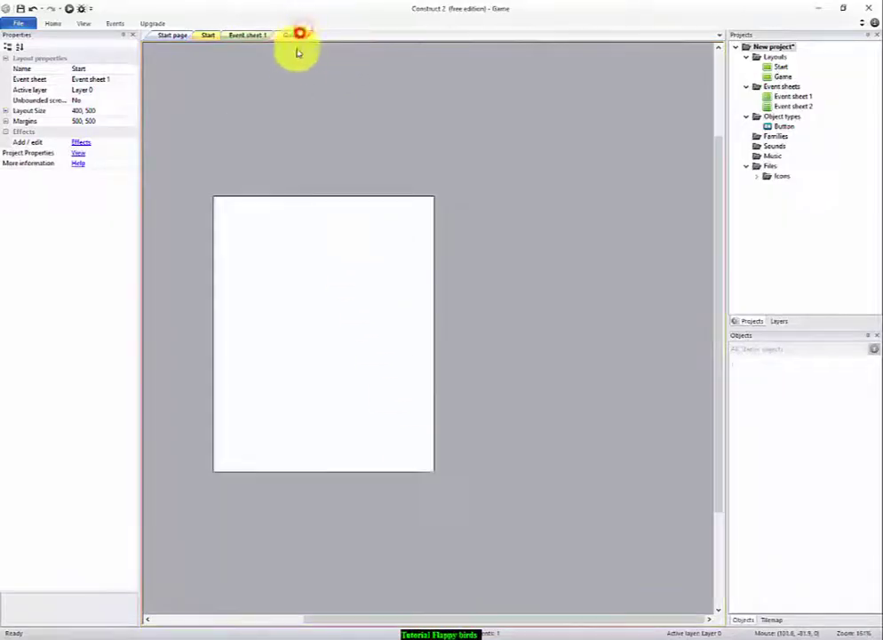
scroll(338, 327, "up", 1)
scroll(351, 393, "up", 1, "ctrl")
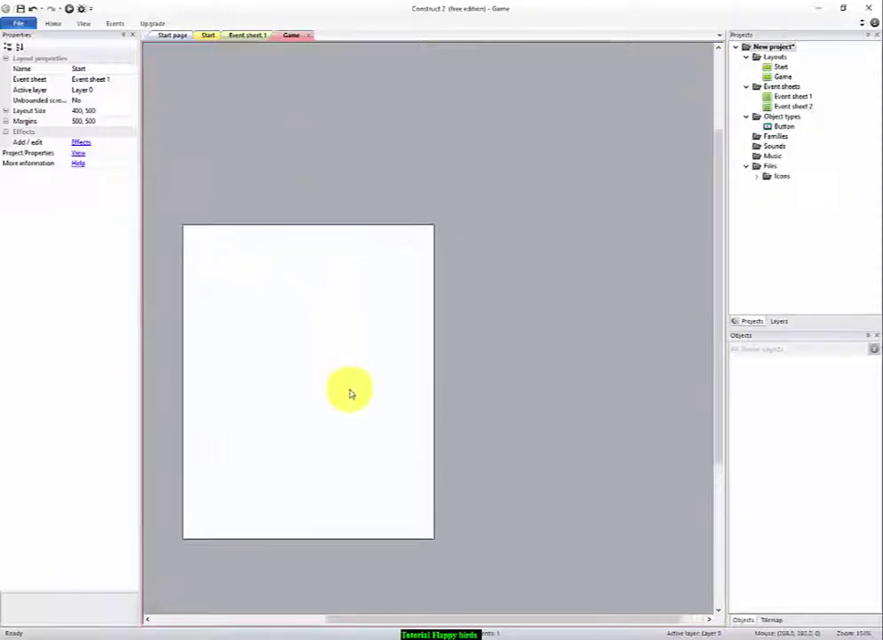
scroll(351, 393, "up", 1, "ctrl")
left_click_drag(380, 620, 323, 620)
scroll(341, 479, "up", 2, "ctrl")
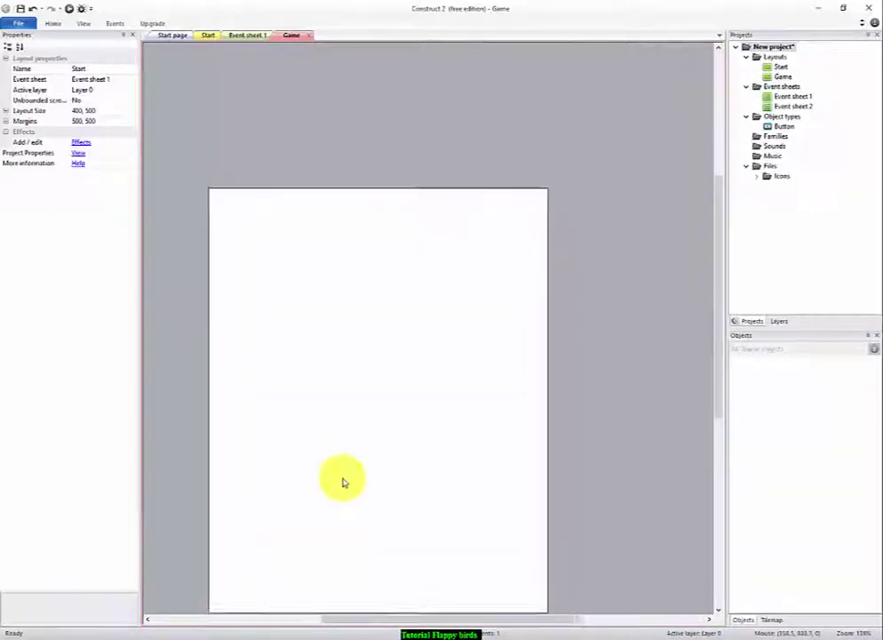
scroll(373, 551, "up", 1, "ctrl")
scroll(408, 560, "down", 1)
scroll(431, 493, "down", 1)
scroll(417, 464, "down", 3, "ctrl")
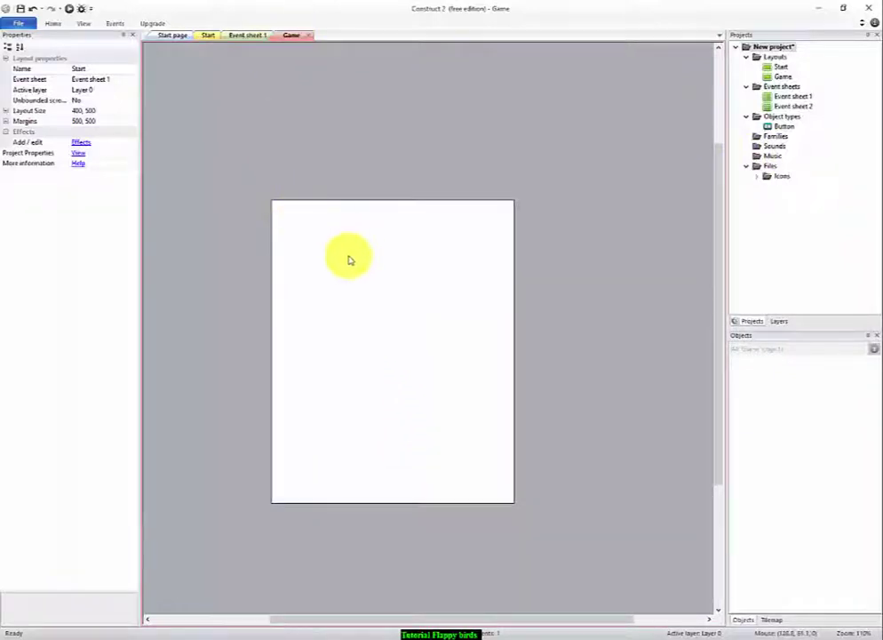
scroll(353, 241, "up", 2, "ctrl")
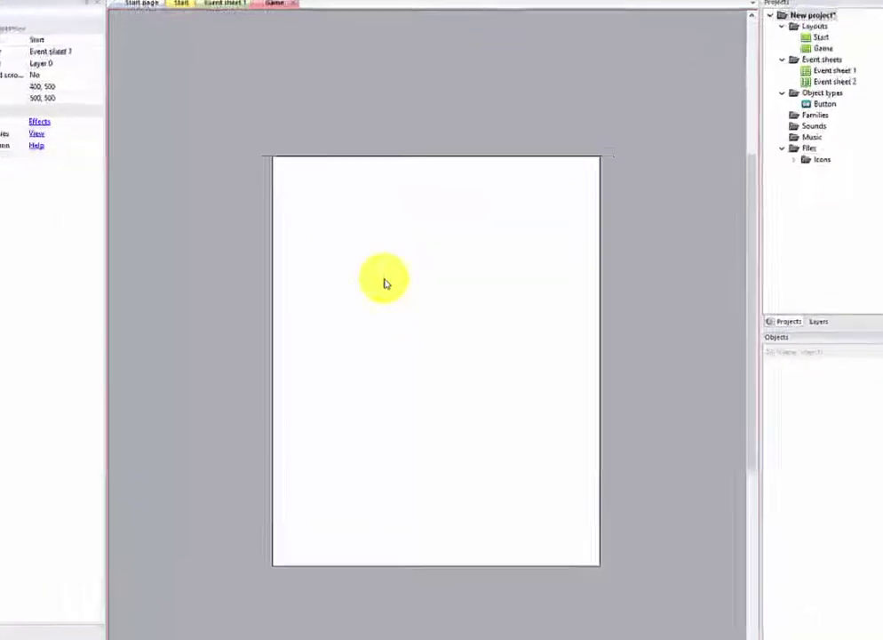
double_click(378, 293)
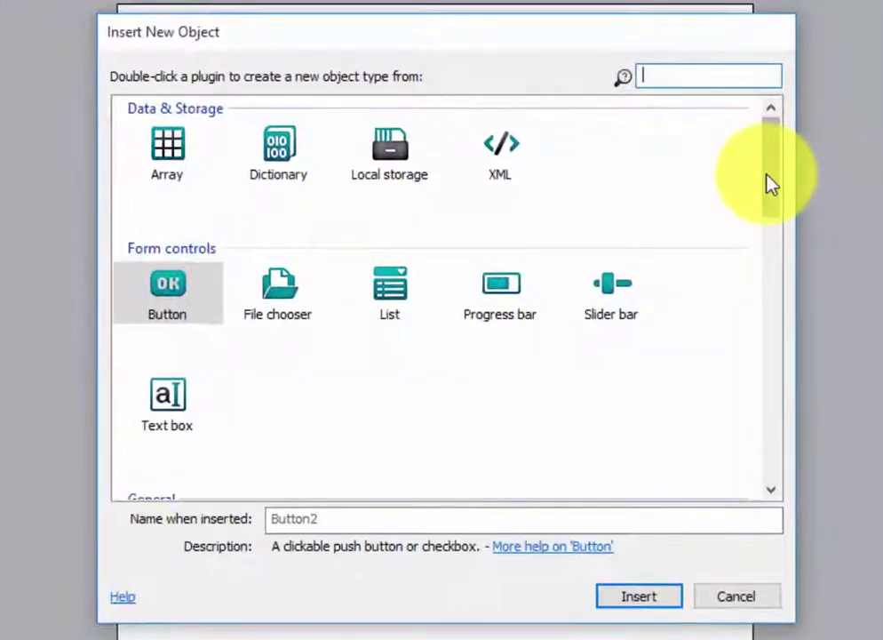
left_click_drag(769, 184, 770, 242)
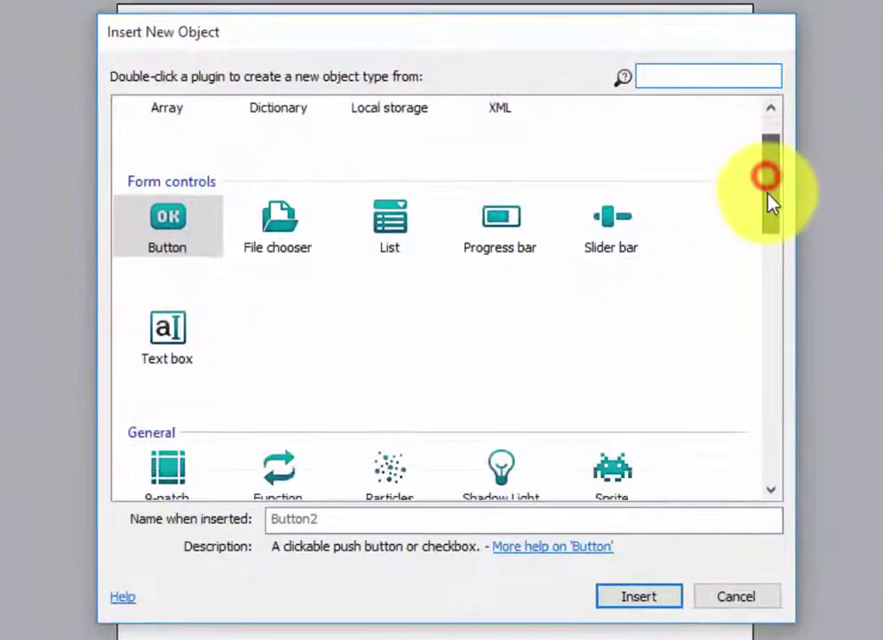
double_click(620, 302)
left_click(416, 286)
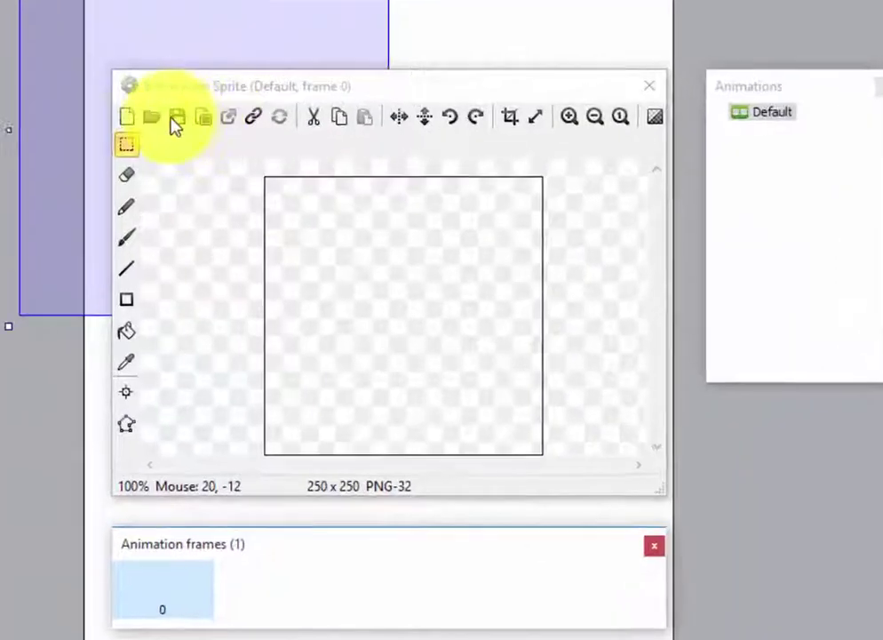
Load background.png into the sprite and align it to fill the 400 × 500 layout.
left_click(153, 118)
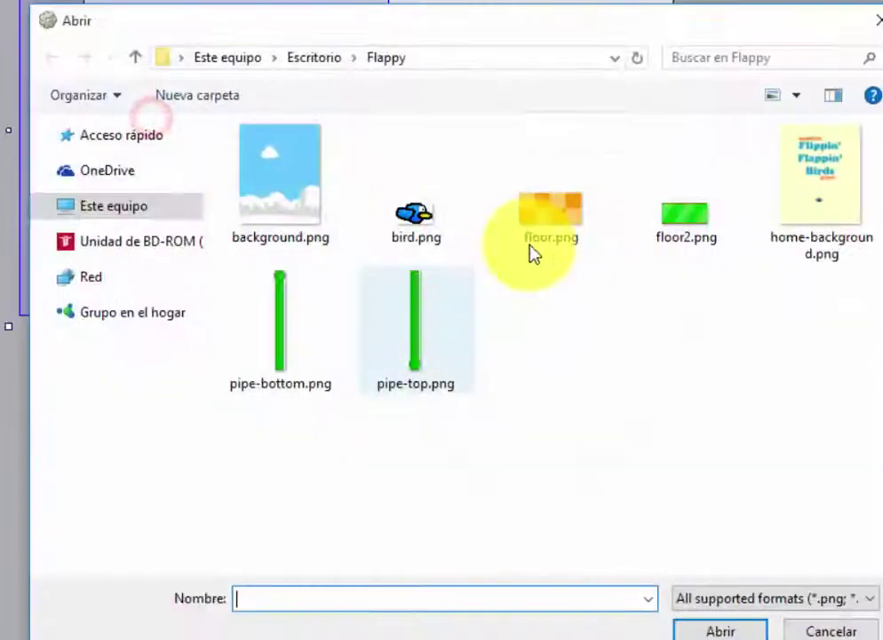
double_click(276, 157)
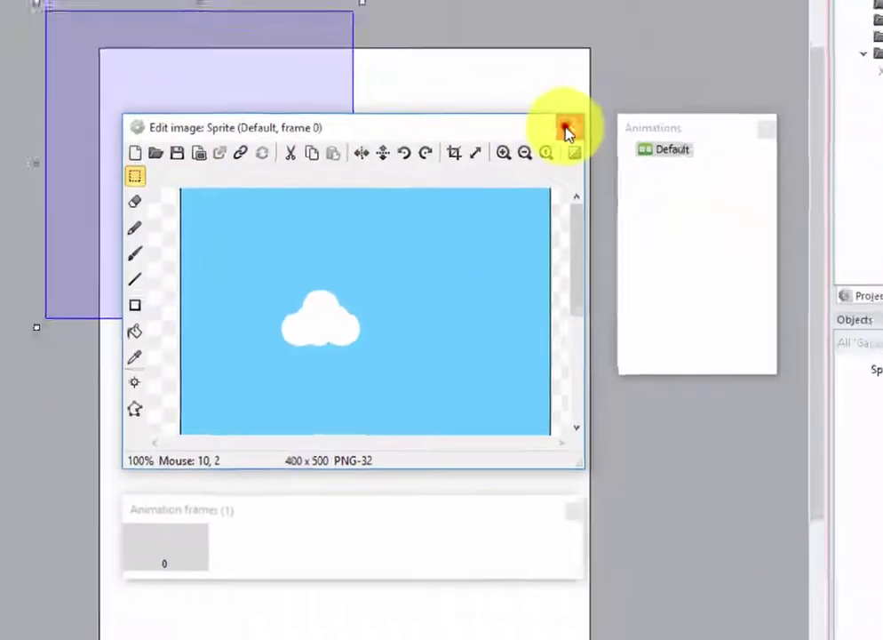
left_click(567, 131)
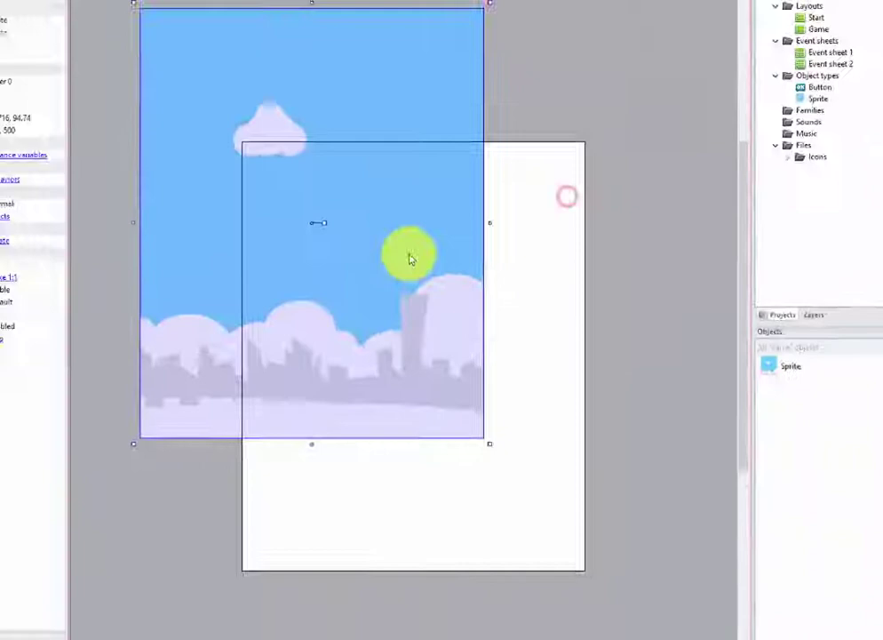
left_click_drag(411, 259, 521, 387)
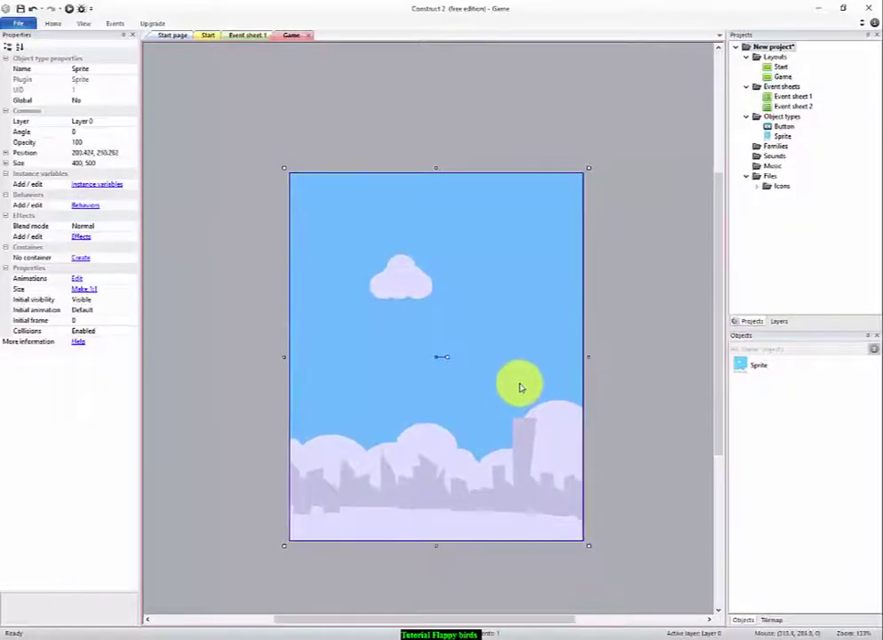
Insert a second sprite left of the Game layout using the bird.png image.
left_click(627, 318)
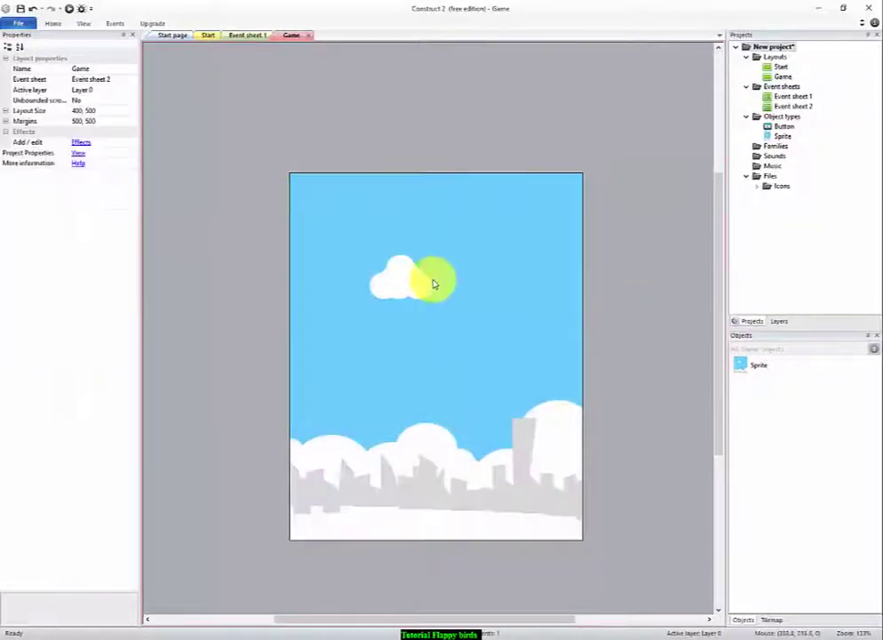
double_click(260, 397)
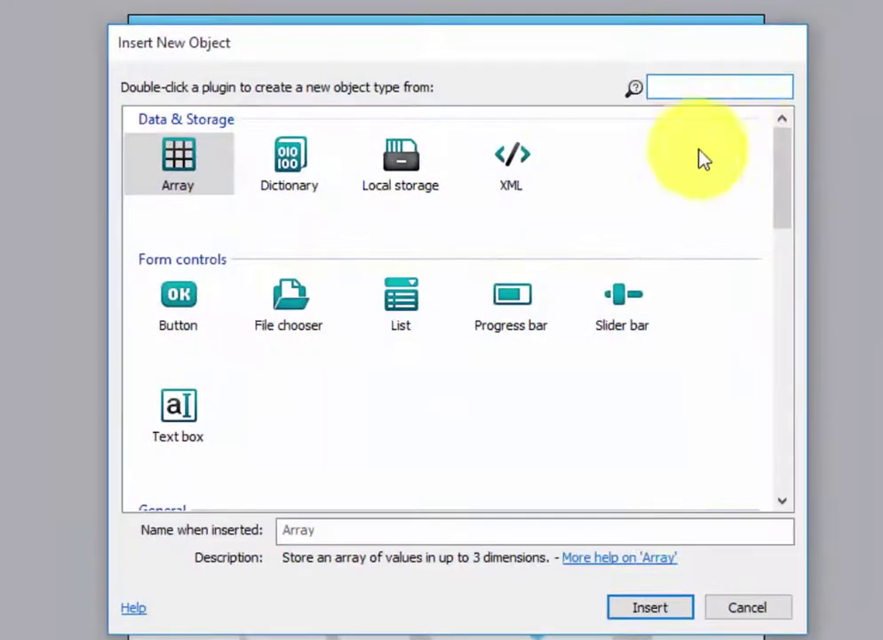
left_click_drag(782, 153, 780, 235)
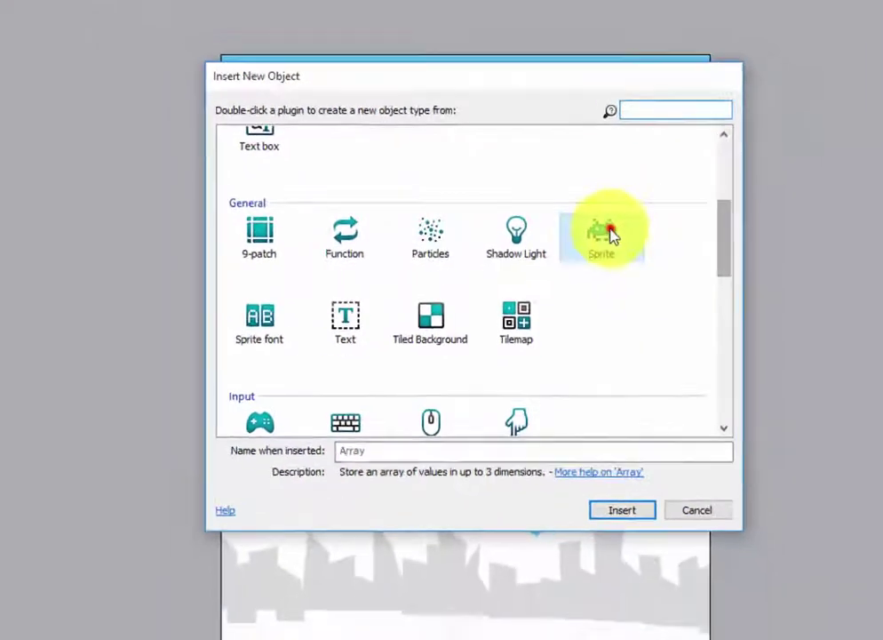
double_click(610, 233)
left_click(198, 276)
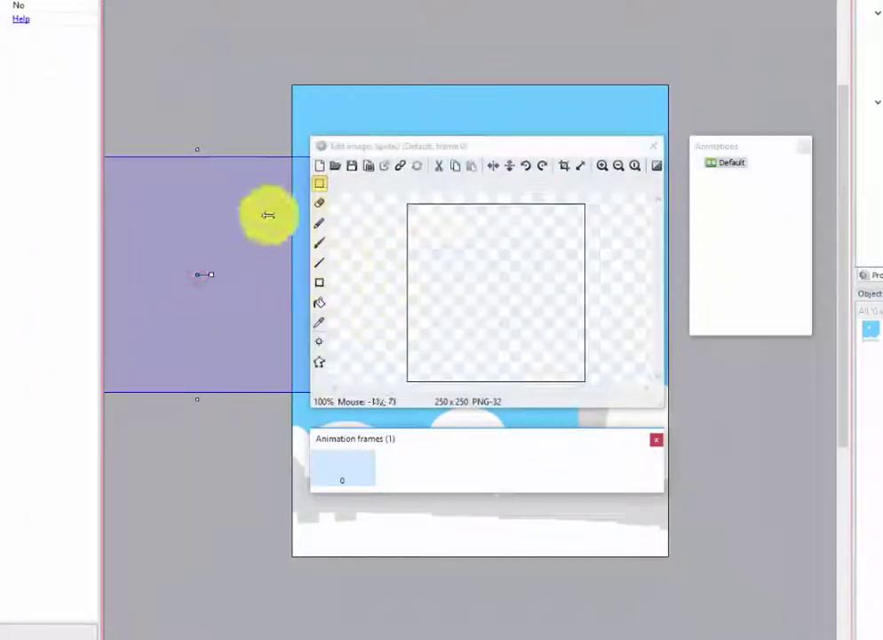
left_click(336, 167)
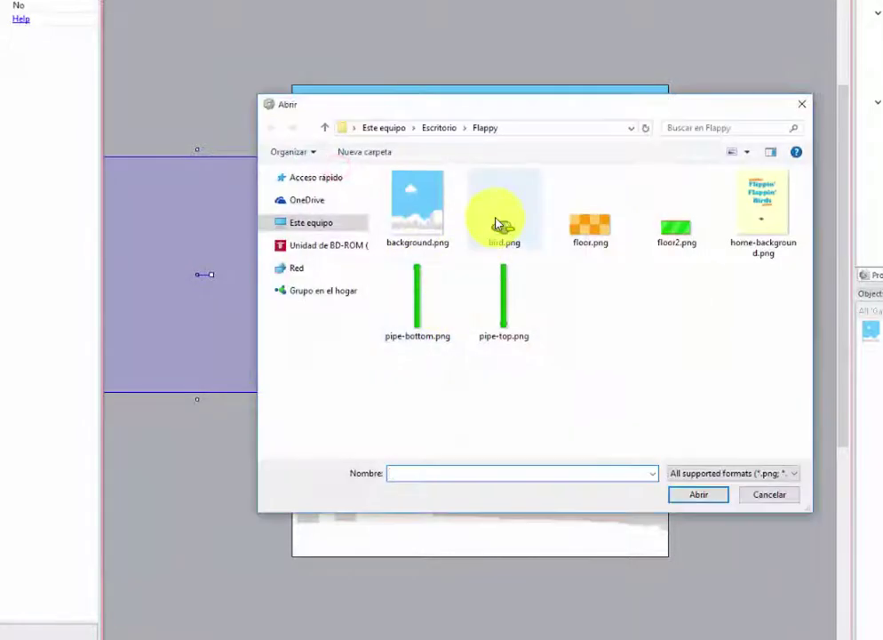
double_click(503, 226)
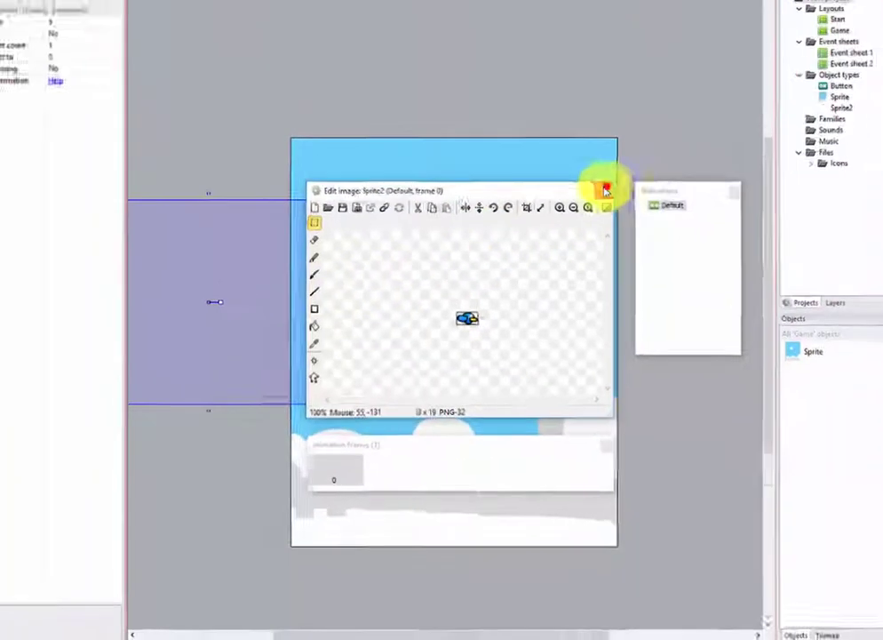
left_click(605, 187)
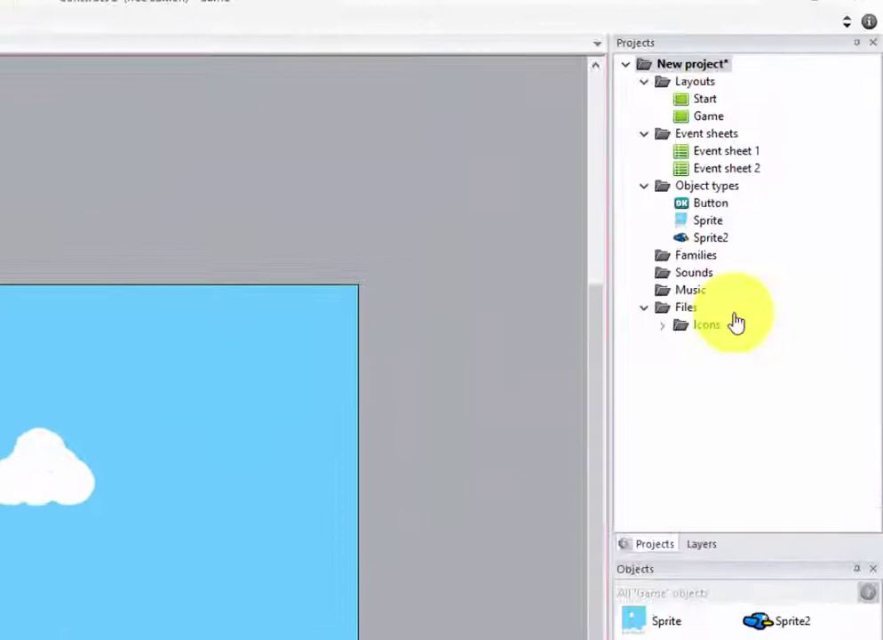
Rename the first sprite to Background and start renaming the bird sprite.
left_click(787, 137)
right_click(664, 286)
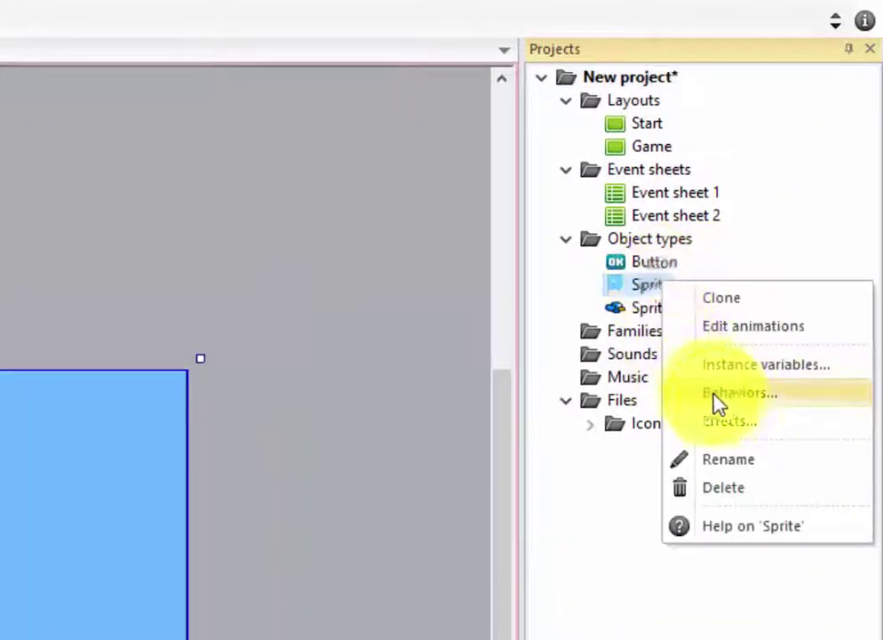
left_click(739, 459)
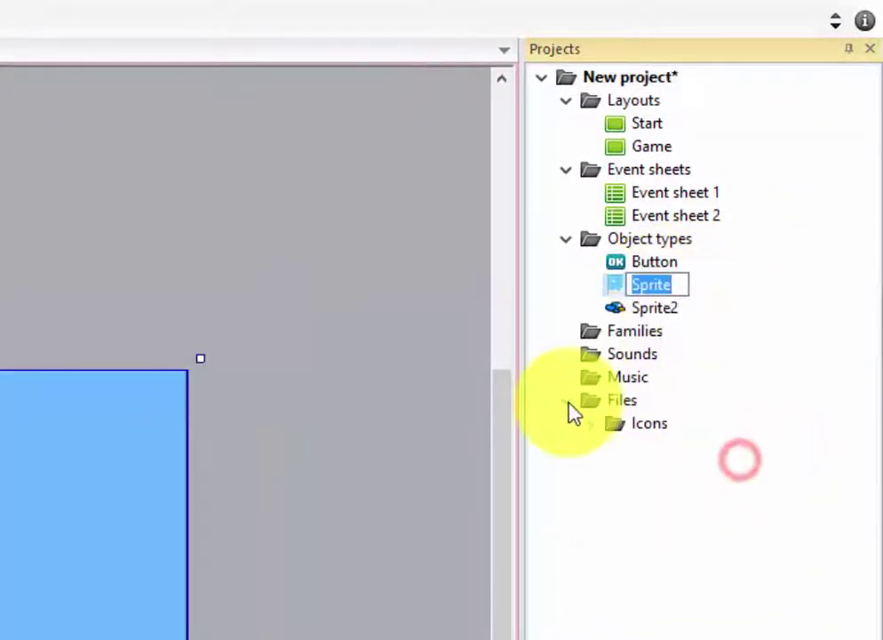
type("Bac")
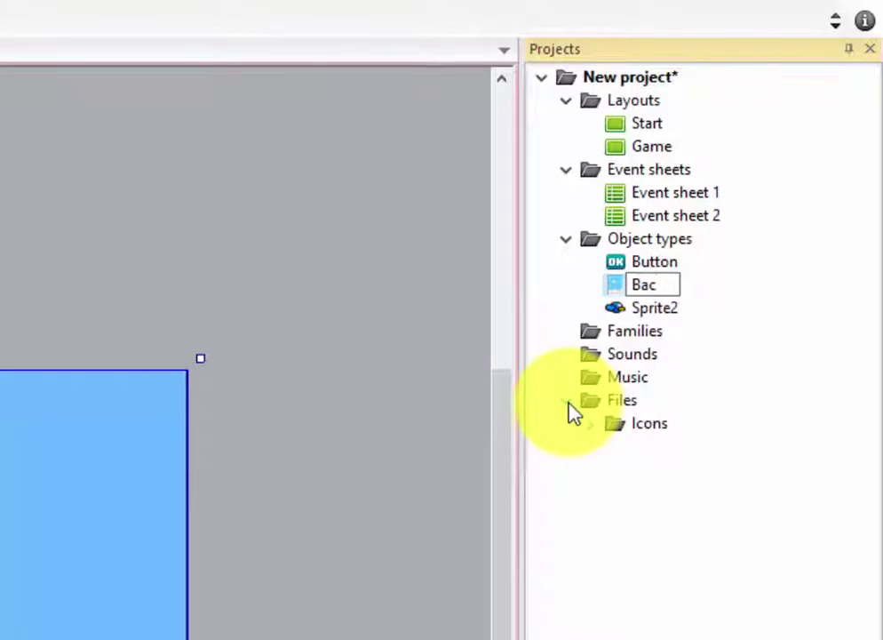
type("kgroun")
type("d")
key("Return")
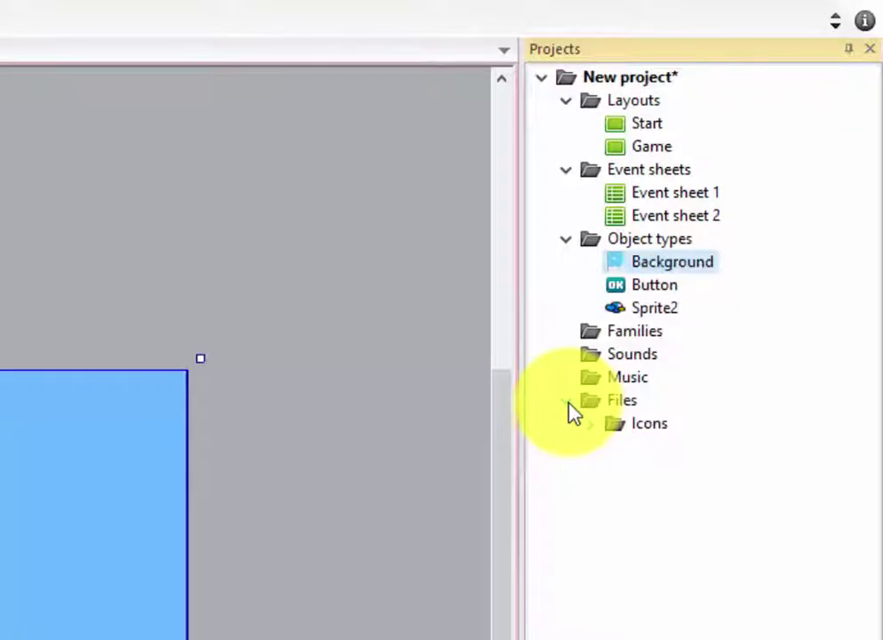
right_click(643, 303)
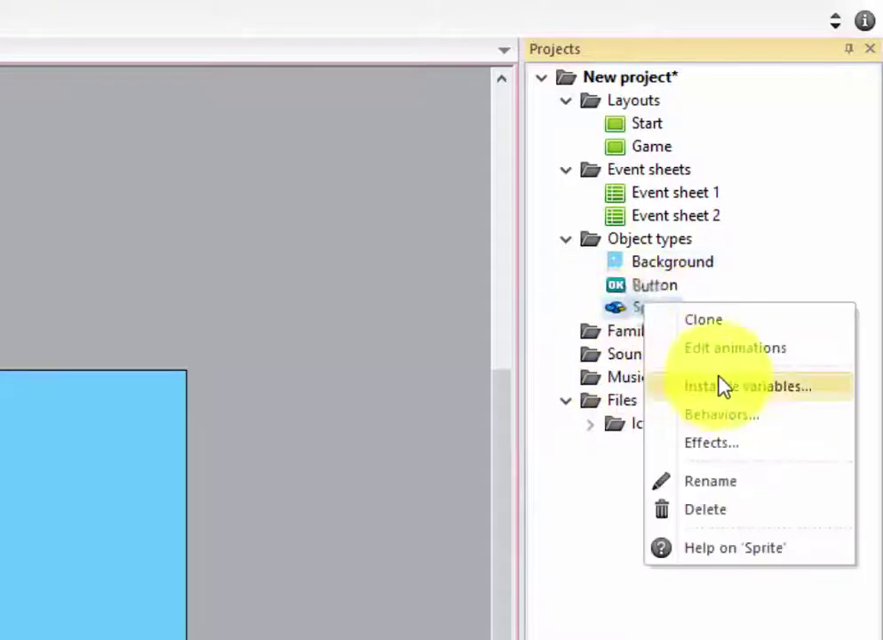
left_click(722, 481)
type("Bird")
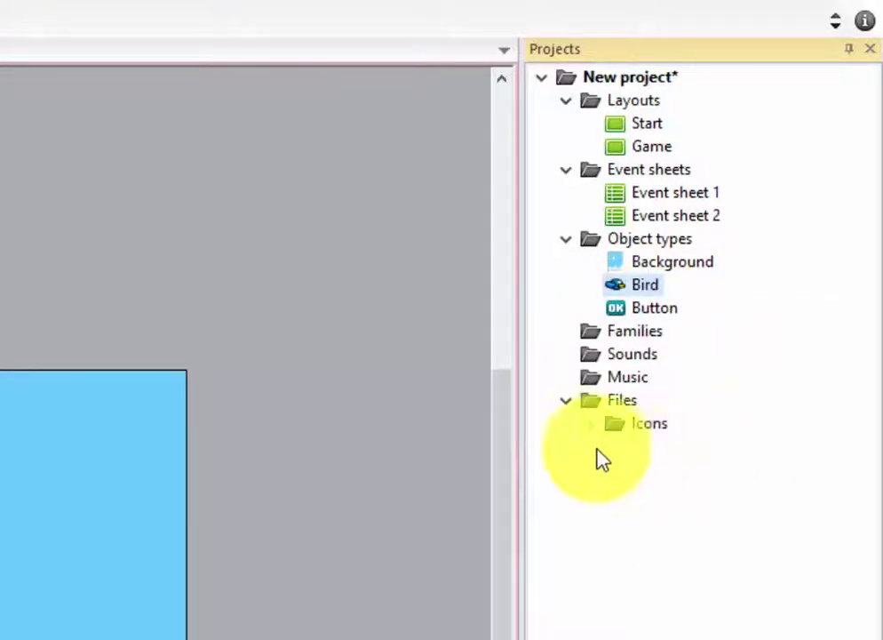
Insert a sprite with pipe-bottom.png and move it down beside the layout.
double_click(463, 445)
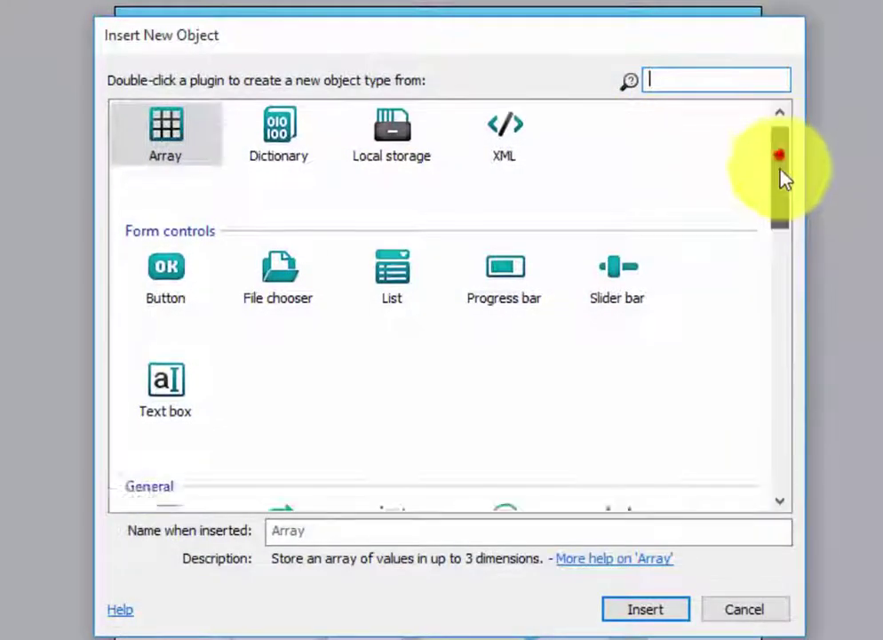
left_click_drag(782, 176, 783, 235)
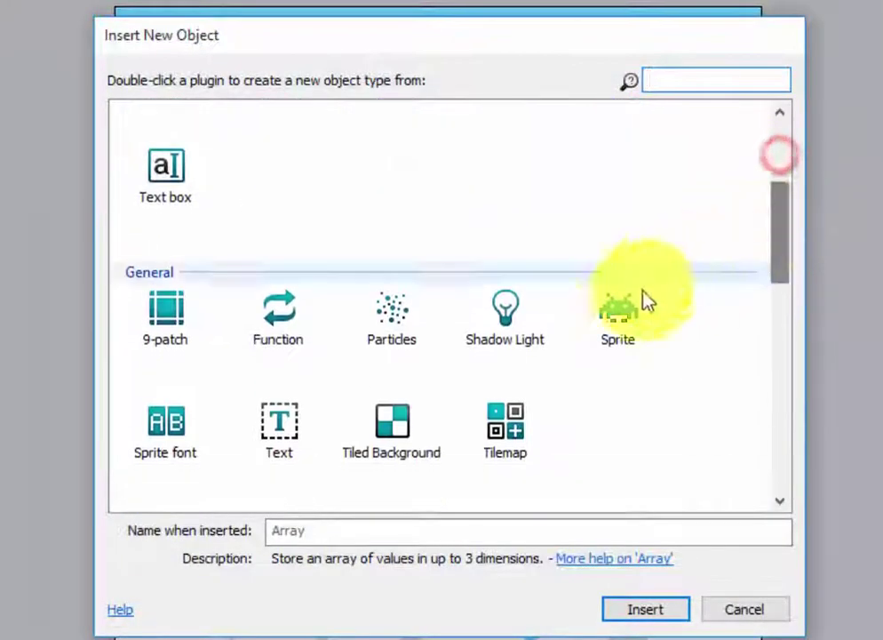
double_click(644, 300)
left_click(740, 142)
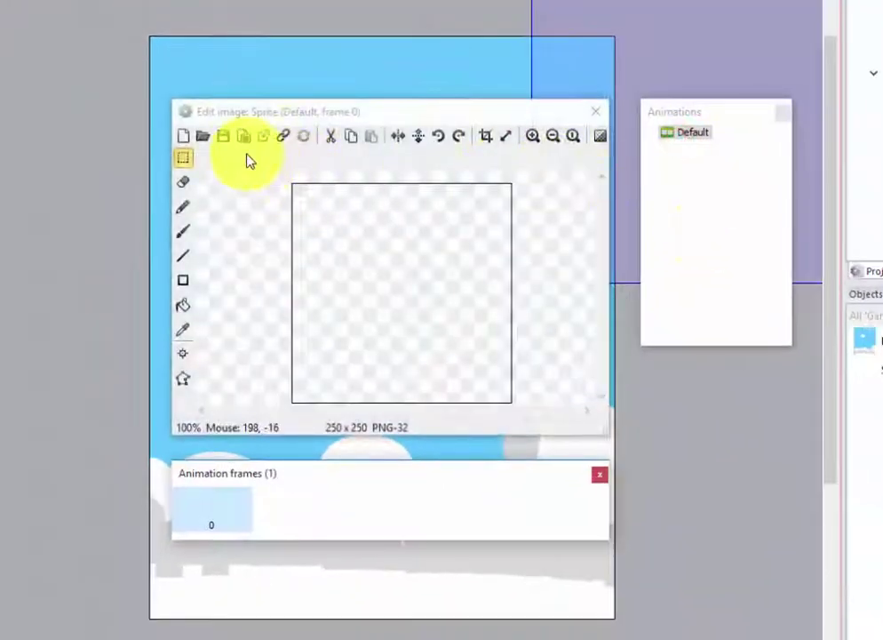
left_click(203, 137)
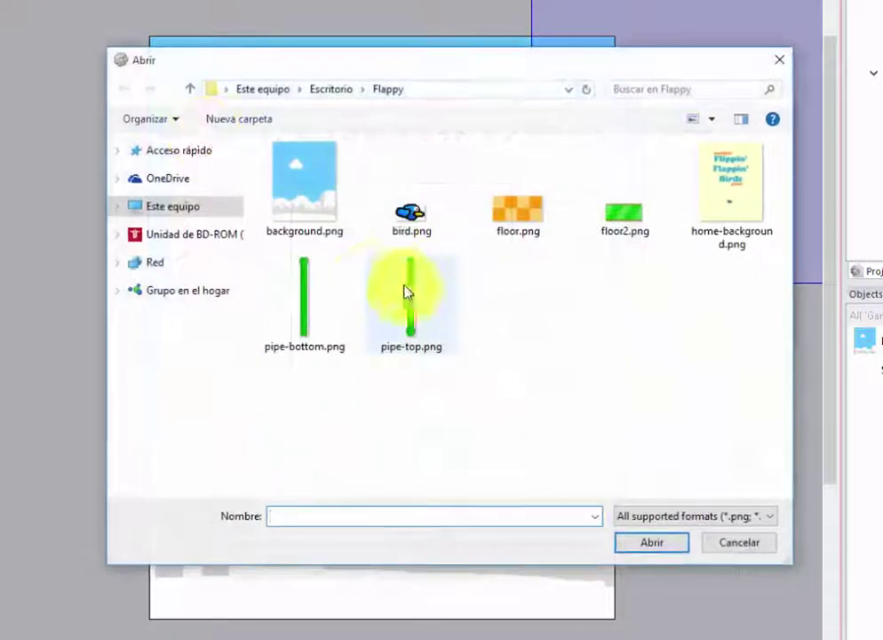
double_click(284, 286)
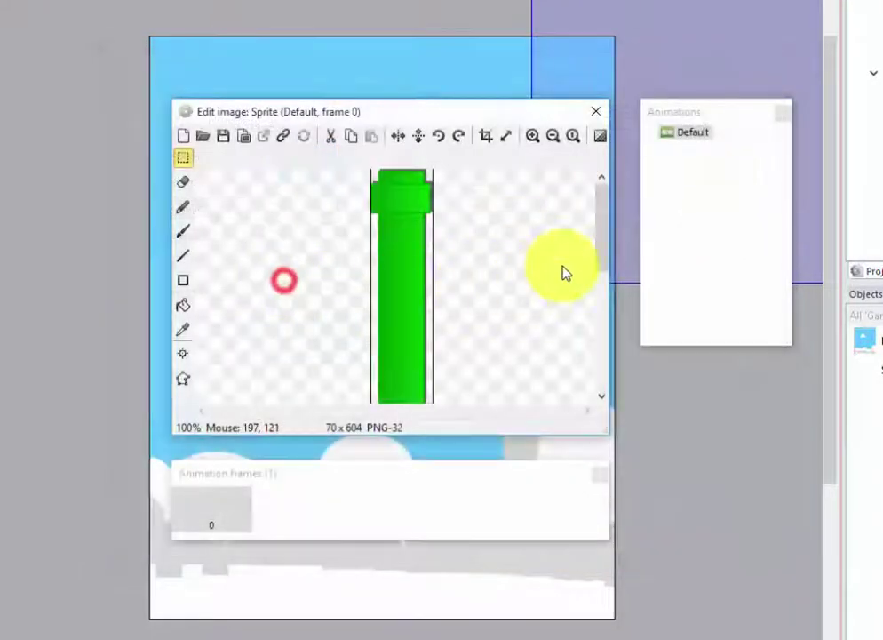
left_click(596, 111)
mouse_move(675, 104)
left_mouse_down()
mouse_move(721, 609)
mouse_move(693, 512)
left_mouse_up()
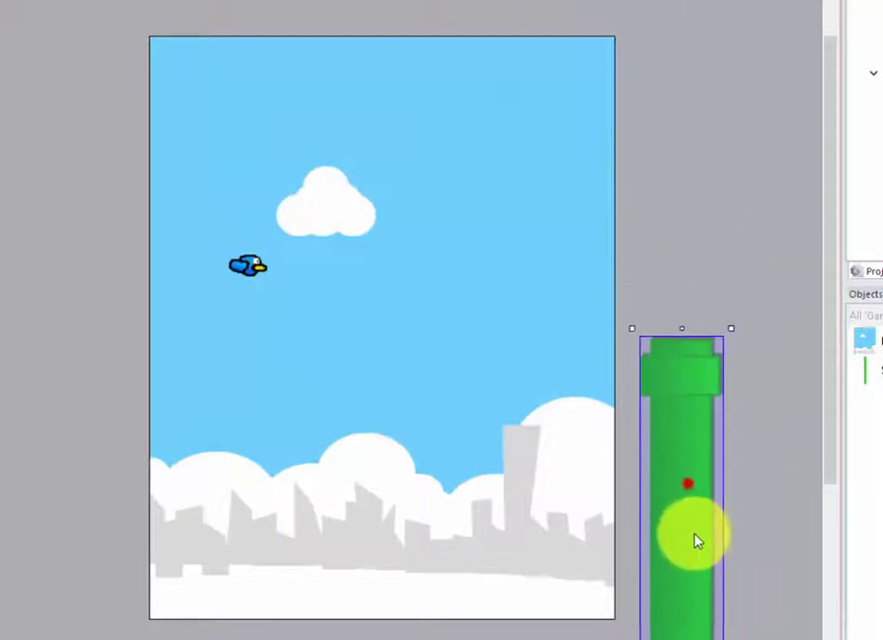
Rename the pipe sprite to PipeBottom.
left_click(779, 355)
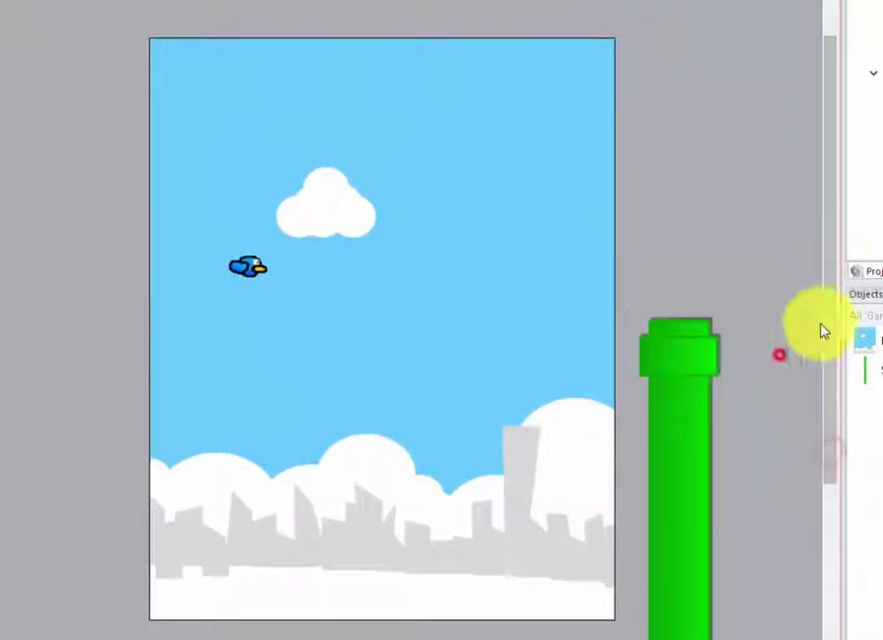
left_click(675, 431)
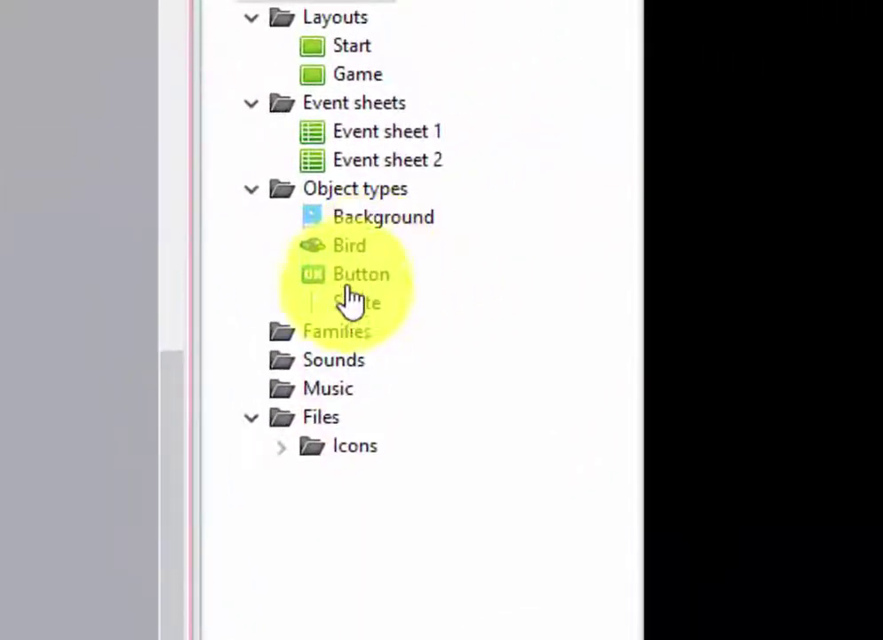
right_click(346, 300)
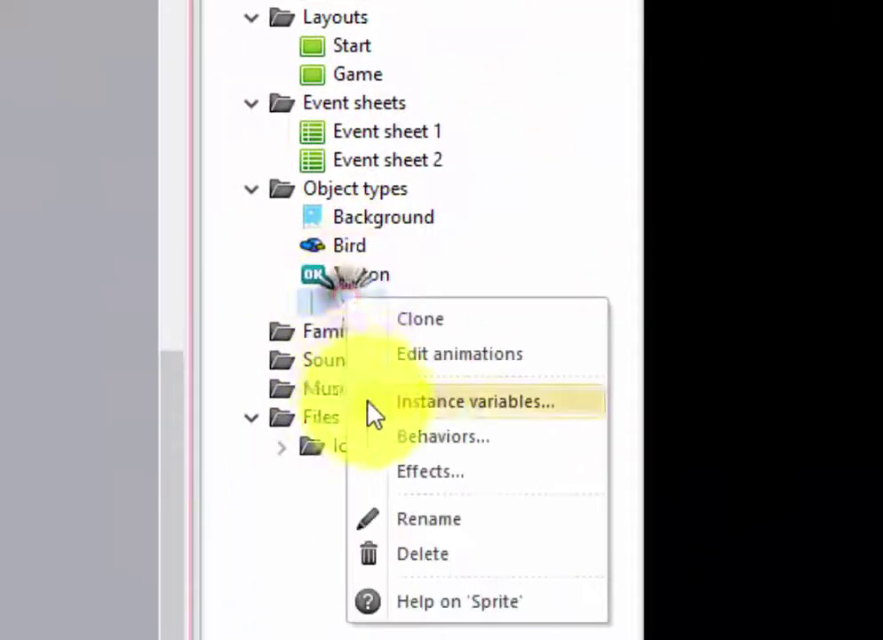
left_click(427, 522)
type("PipeBottom")
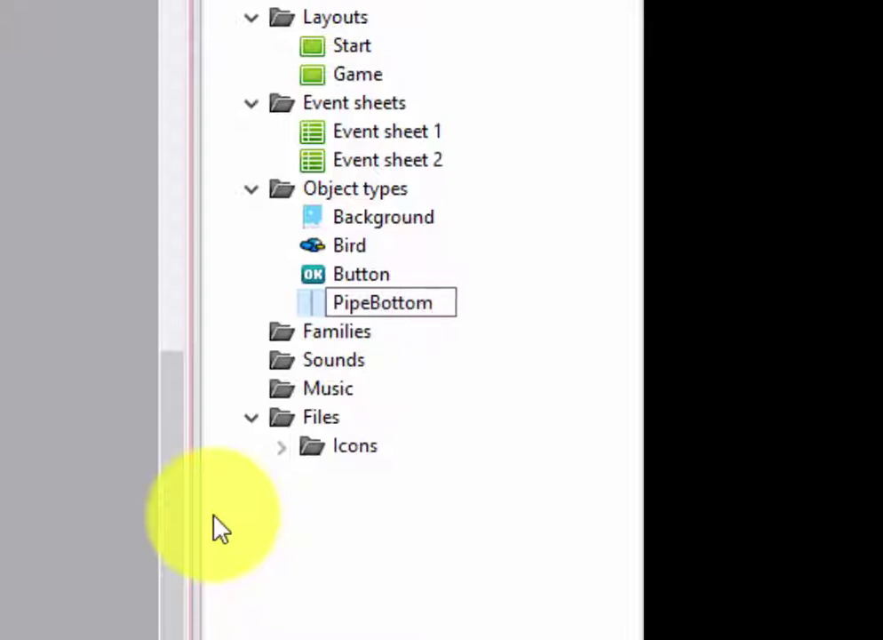
key("Return")
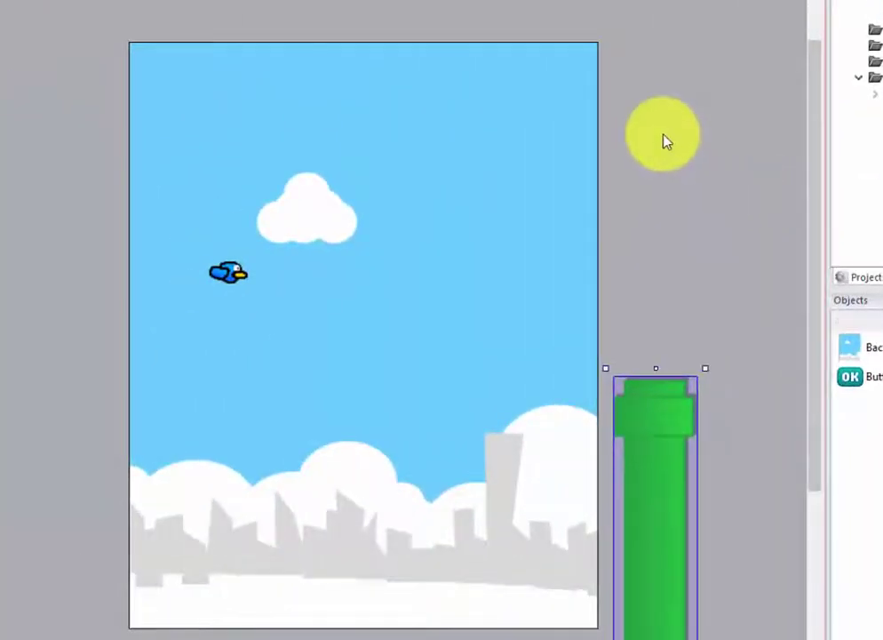
Insert a second sprite beside the layout with pipe-top.png as its image.
double_click(662, 135)
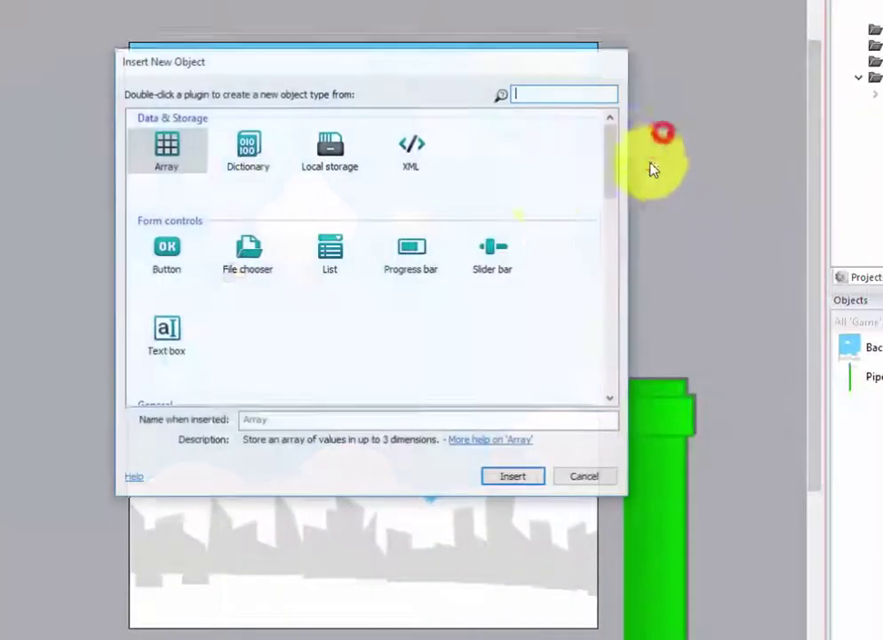
left_click_drag(608, 153, 610, 213)
double_click(499, 196)
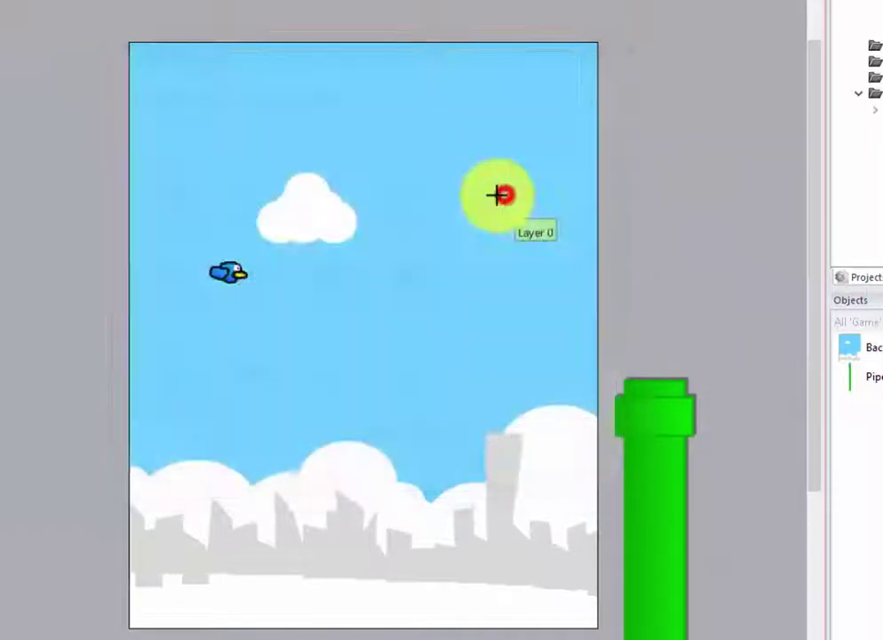
left_click(657, 148)
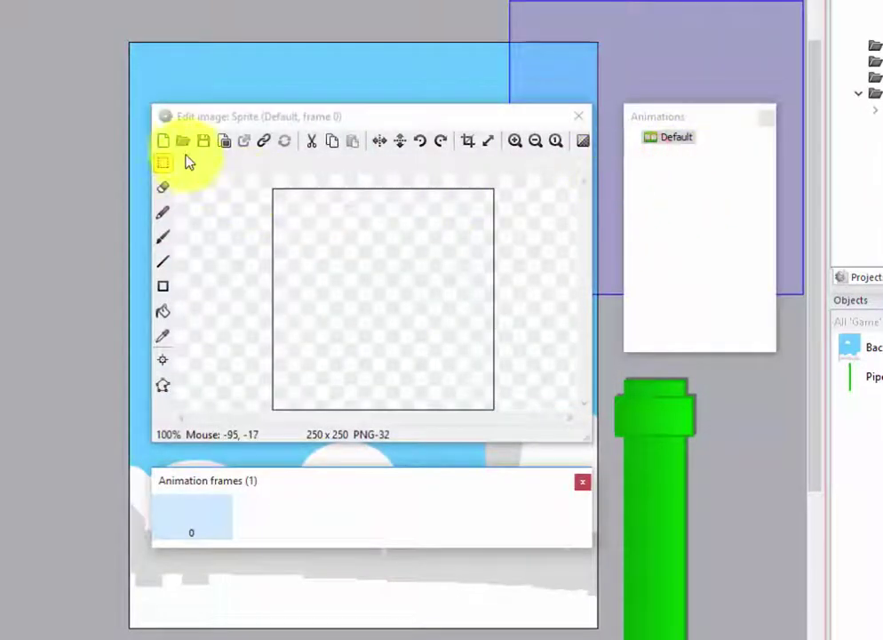
left_click(183, 141)
left_click(379, 307)
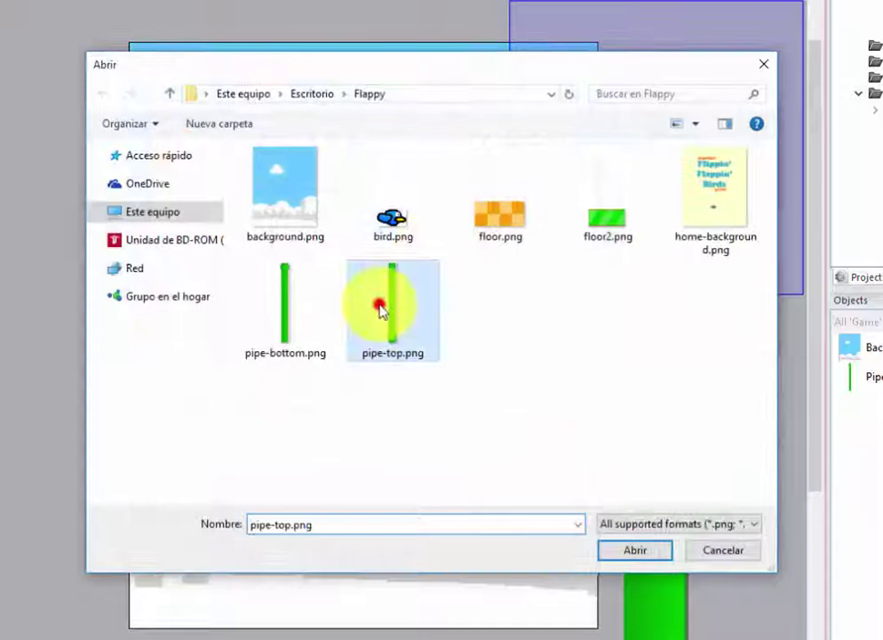
double_click(379, 306)
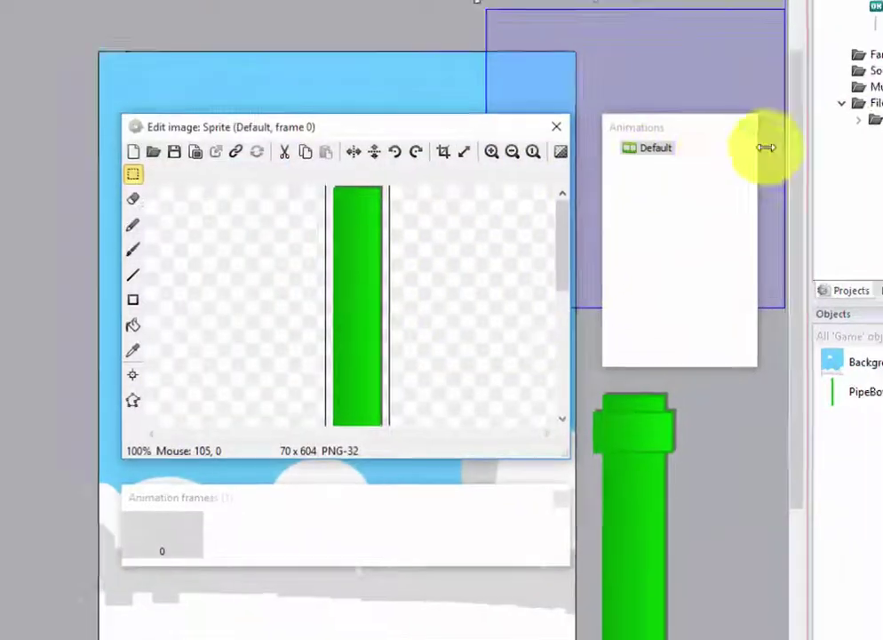
left_click(432, 271)
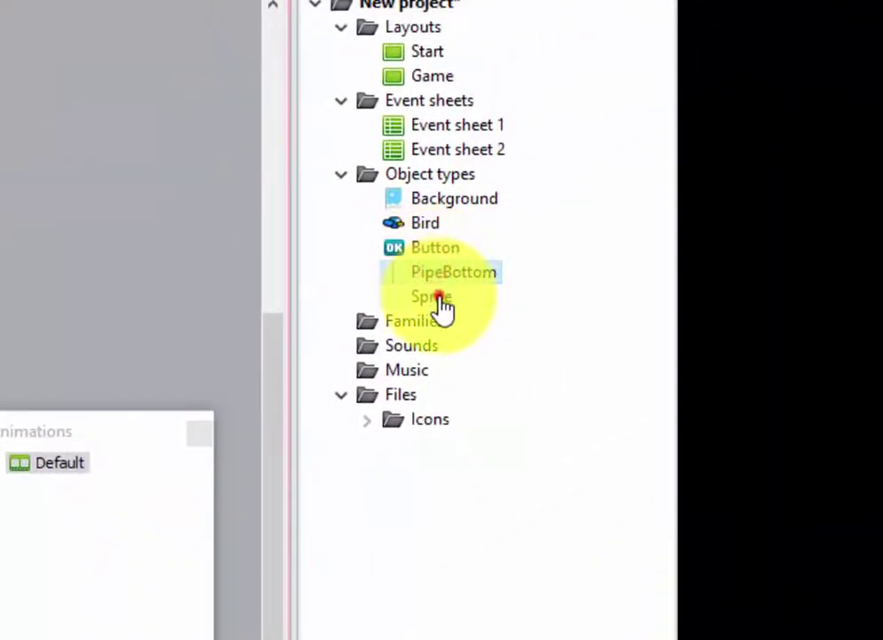
left_click(441, 306)
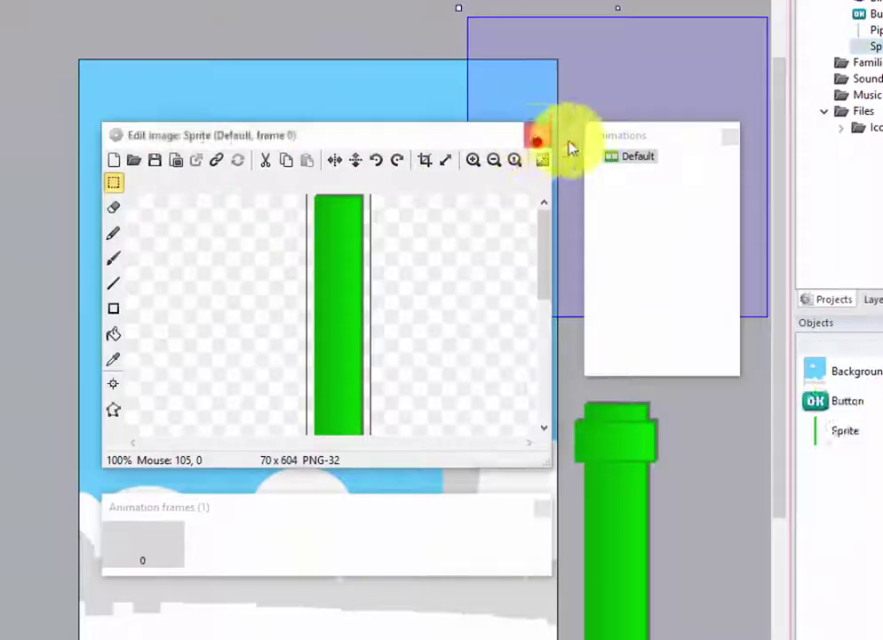
Place the top pipe above PipeBottom, lowering PipeBottom to widen the gap.
left_click(620, 142)
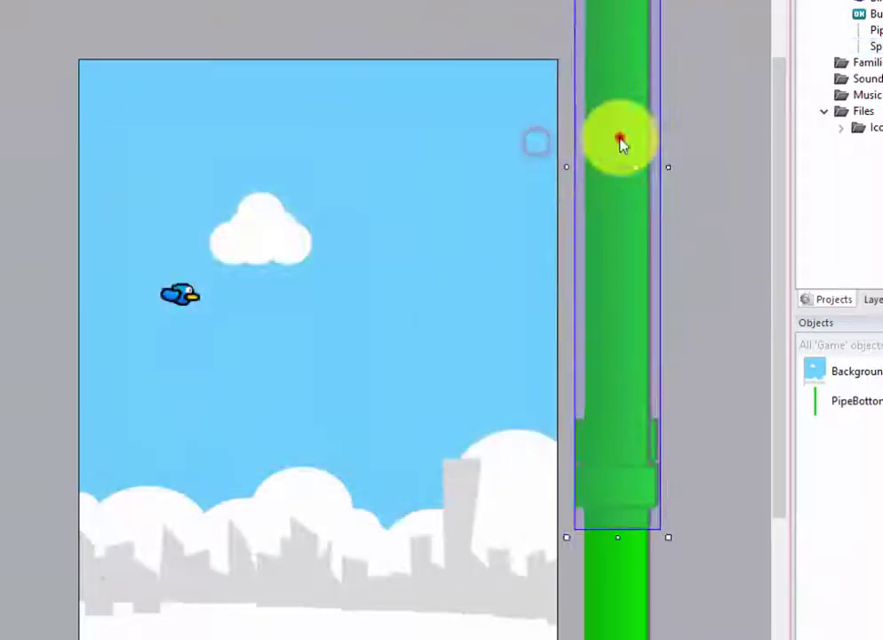
left_click_drag(619, 142, 622, 1)
left_click_drag(609, 45, 605, 35)
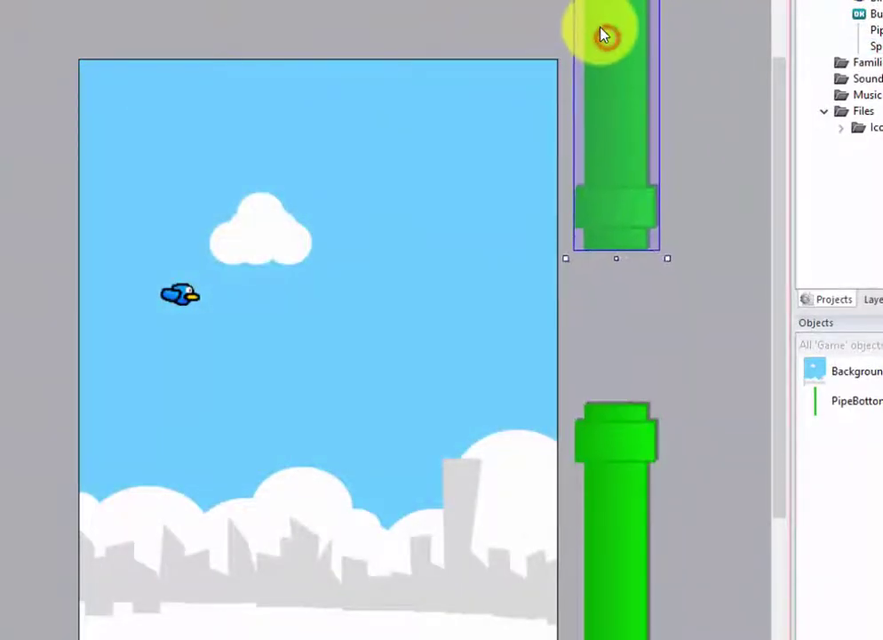
left_click_drag(639, 496, 637, 523)
left_click(612, 146)
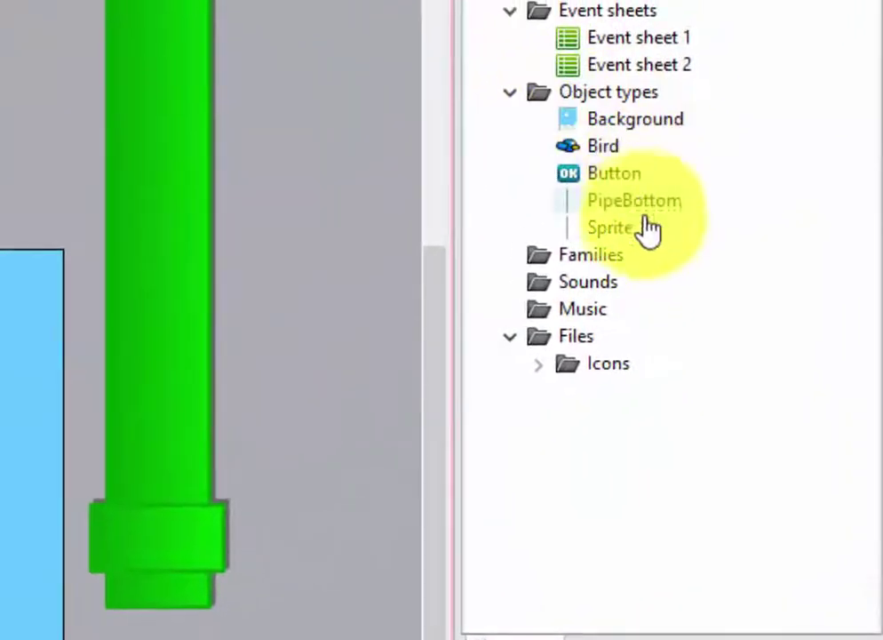
Rename the new pipe sprite to PipeTop.
right_click(636, 227)
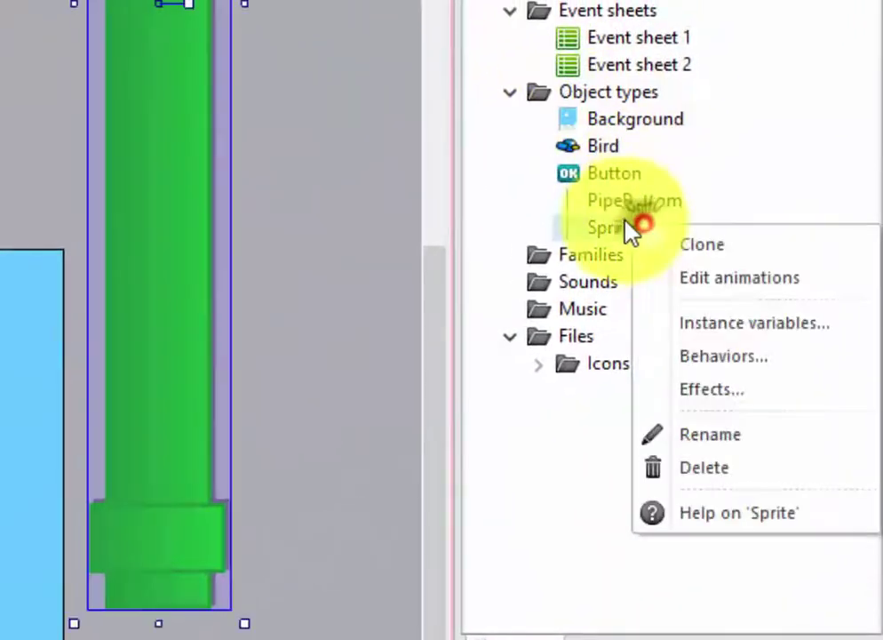
left_click(703, 439)
left_click(618, 219)
type("PipeT")
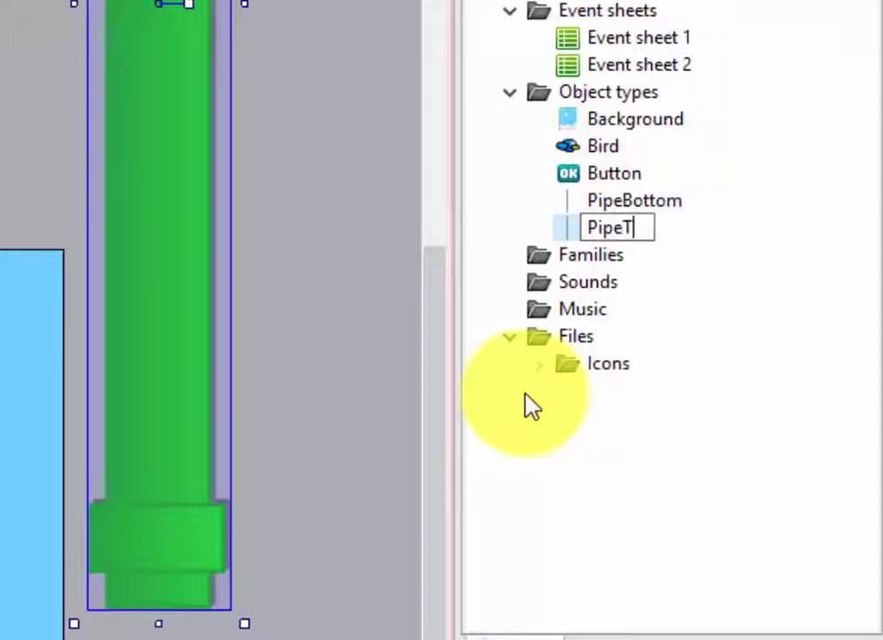
type("op")
key("Return")
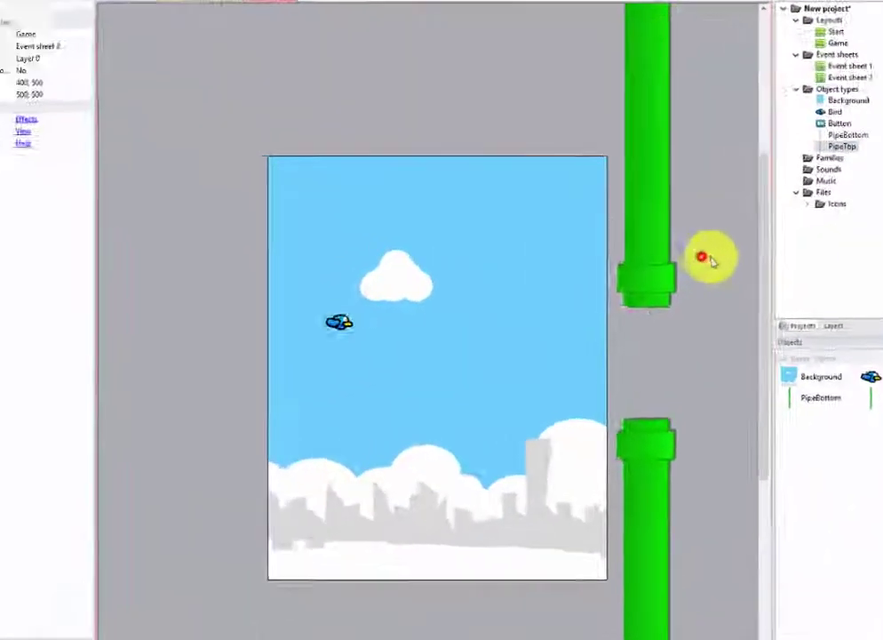
Insert a Tiled Background below the layout using the orange checkered floor image.
double_click(708, 257)
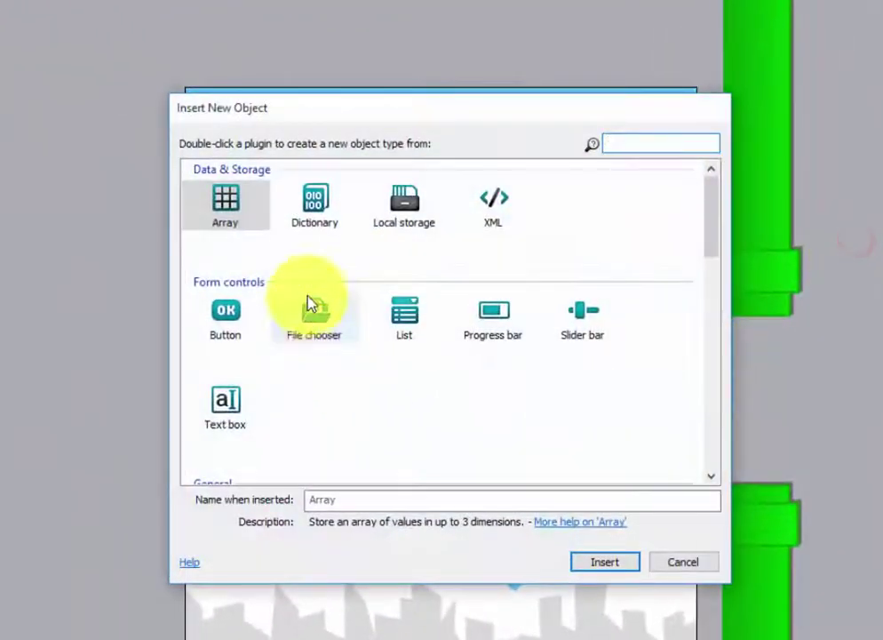
left_click_drag(718, 215, 714, 276)
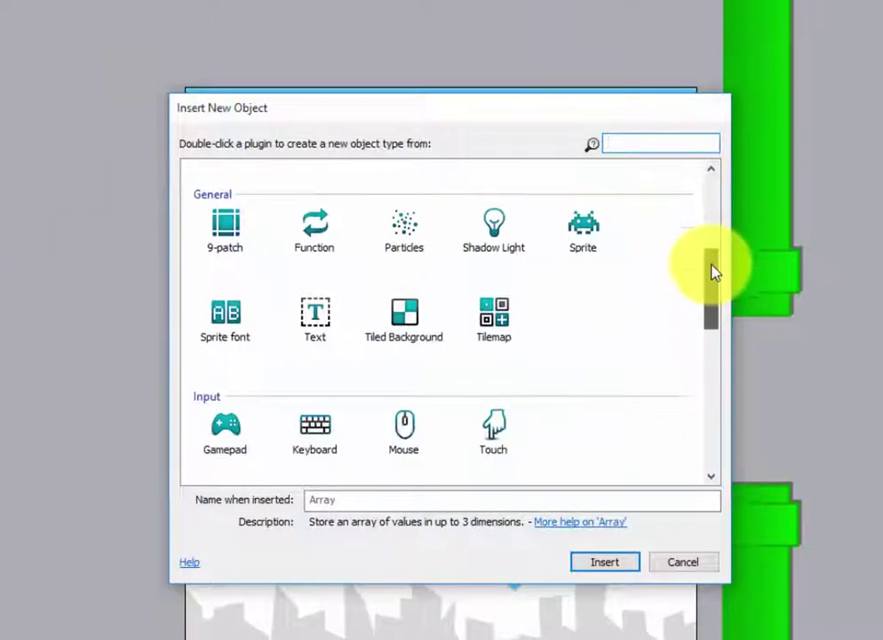
double_click(409, 324)
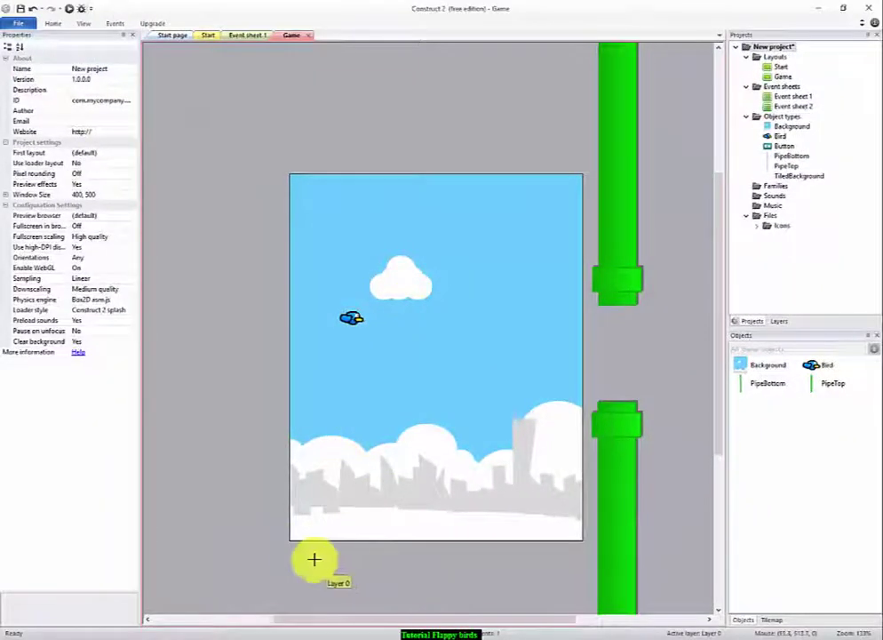
left_click(296, 549)
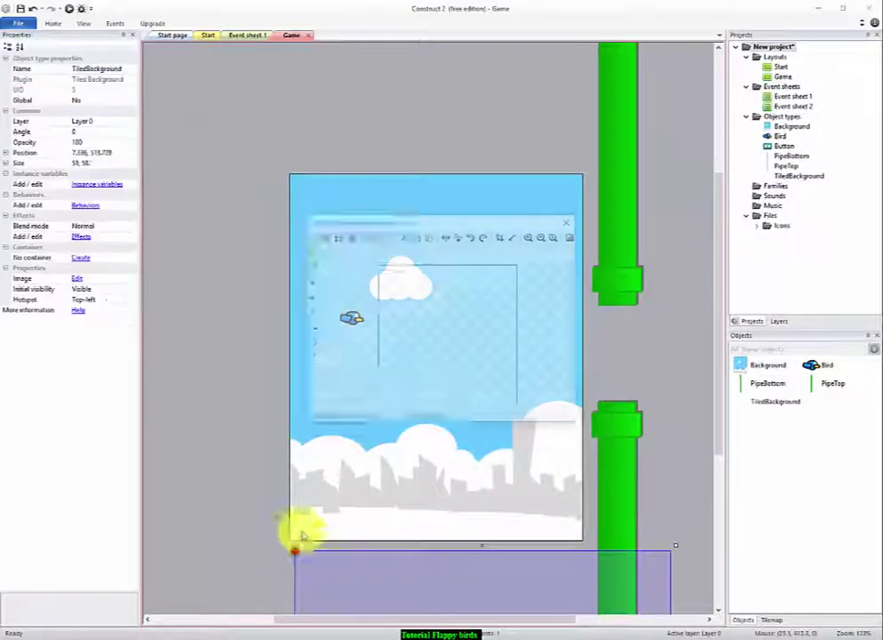
left_click(322, 237)
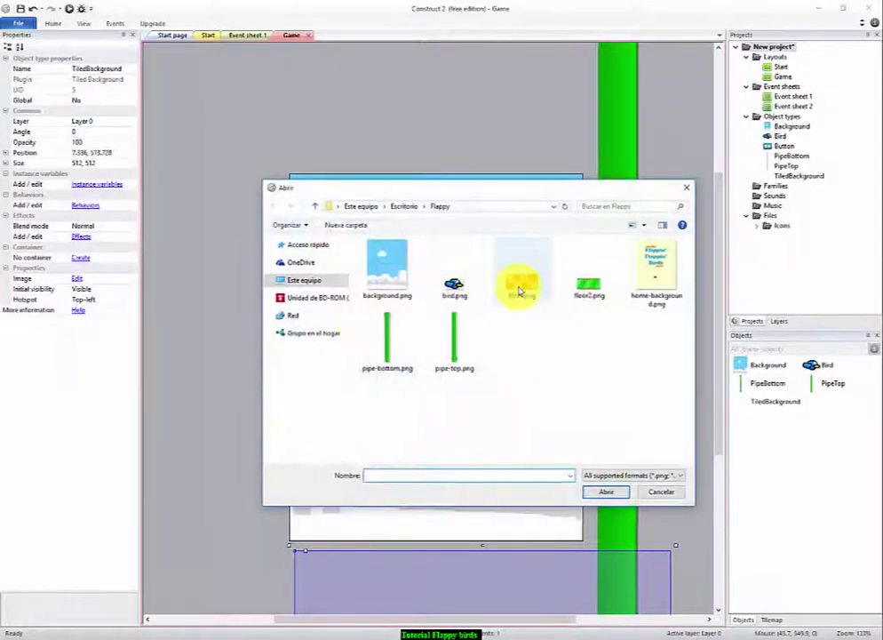
double_click(517, 288)
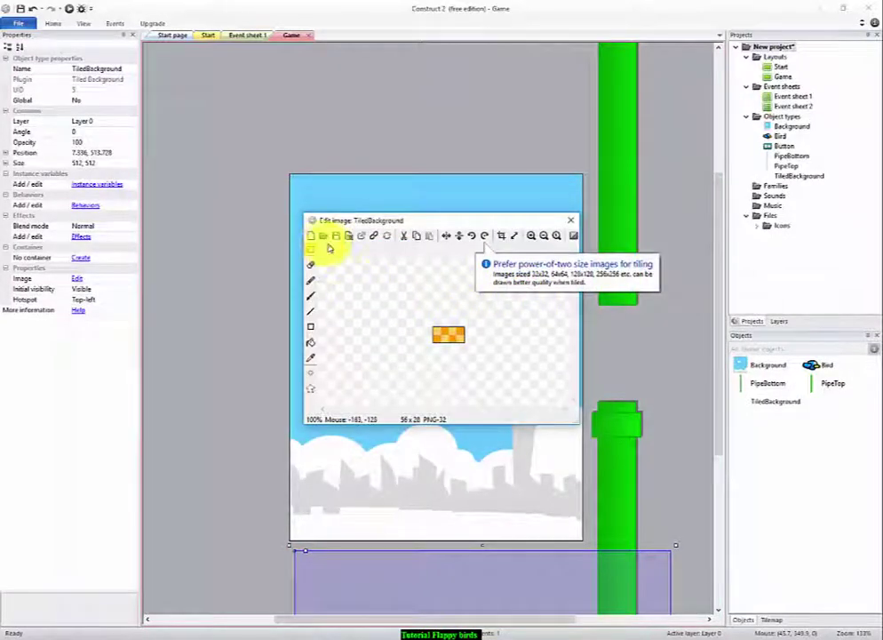
left_click(571, 221)
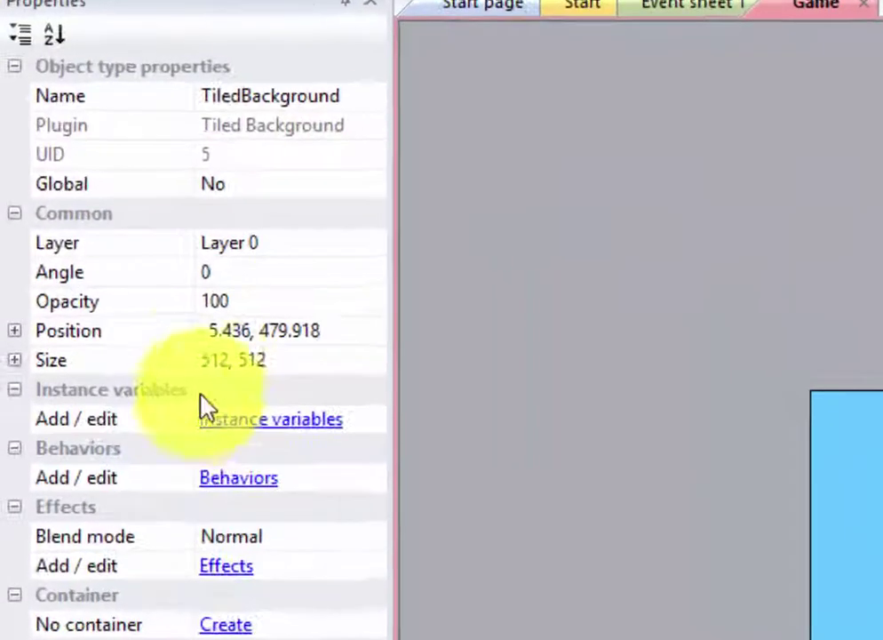
Size the floor strip to 1000 by 28 and align it with the layout's bottom edge.
left_click(73, 161)
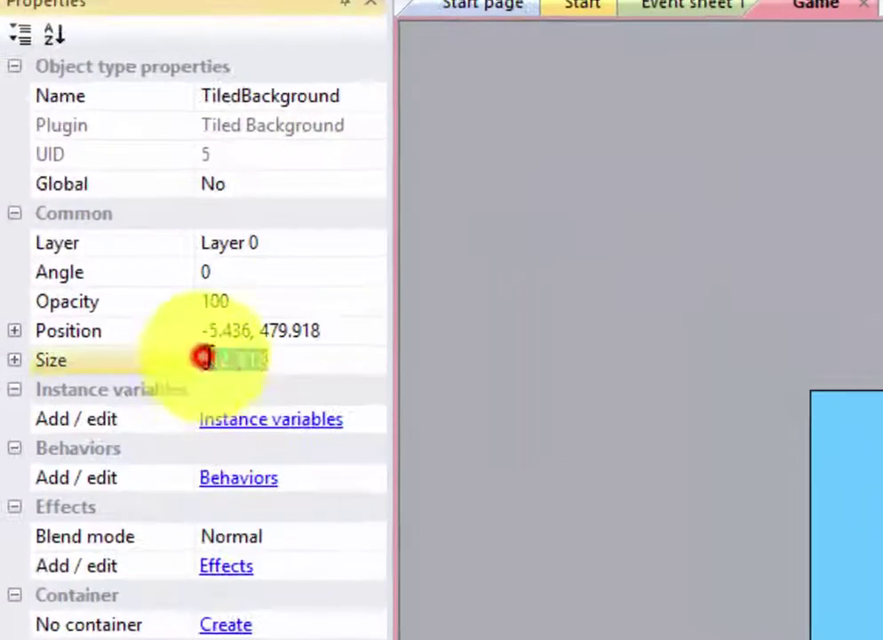
type("10")
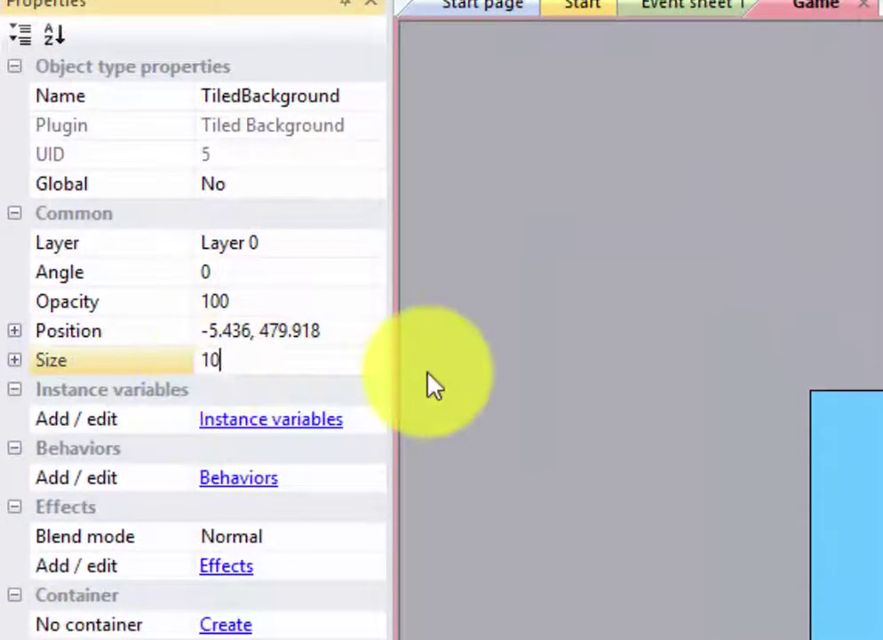
type("00, ")
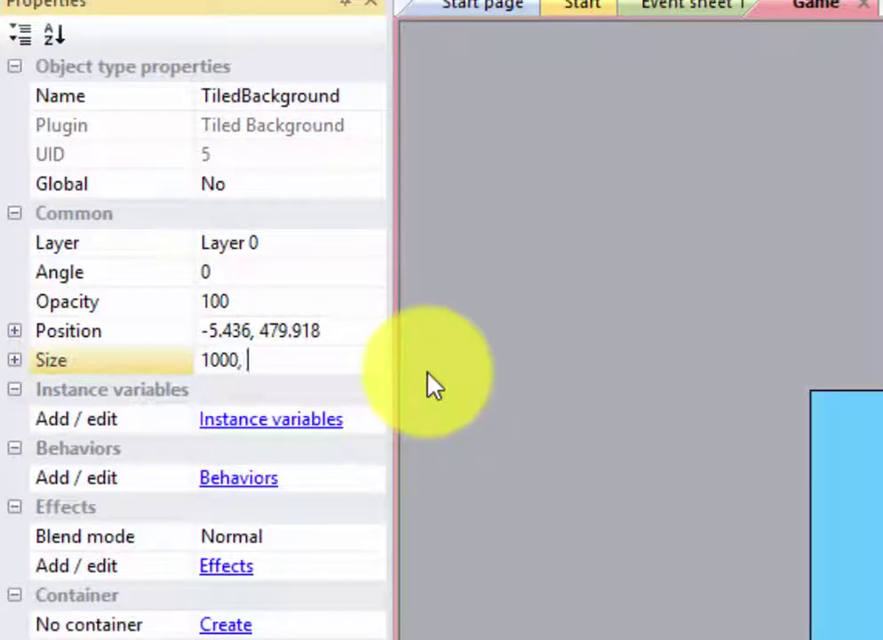
type("28")
key("Return")
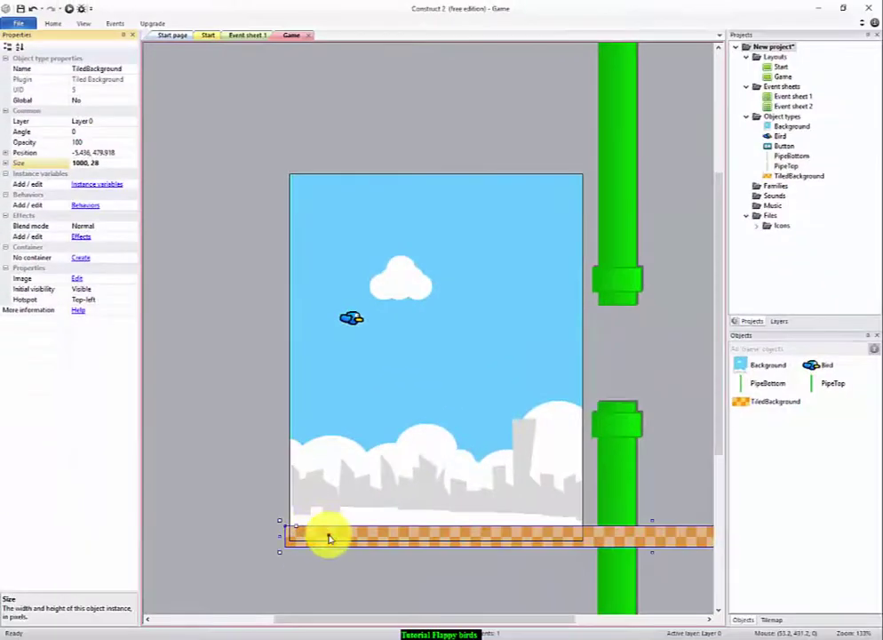
left_click_drag(329, 538, 324, 534)
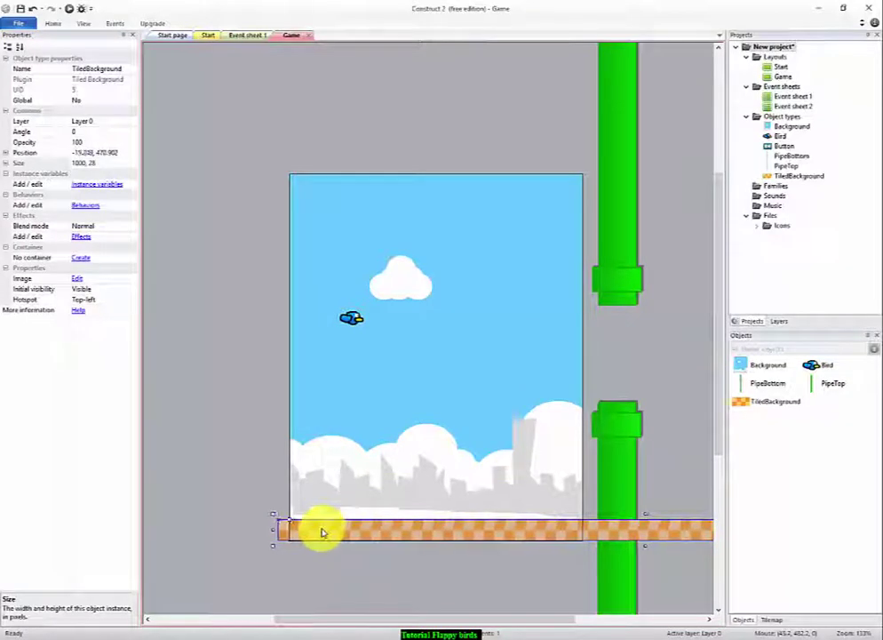
left_click(324, 565)
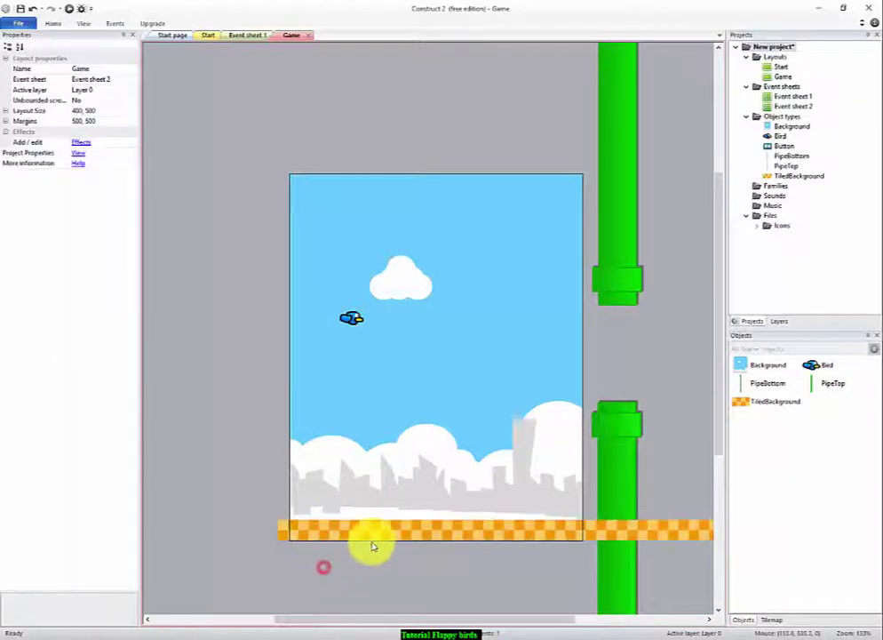
left_click(376, 533)
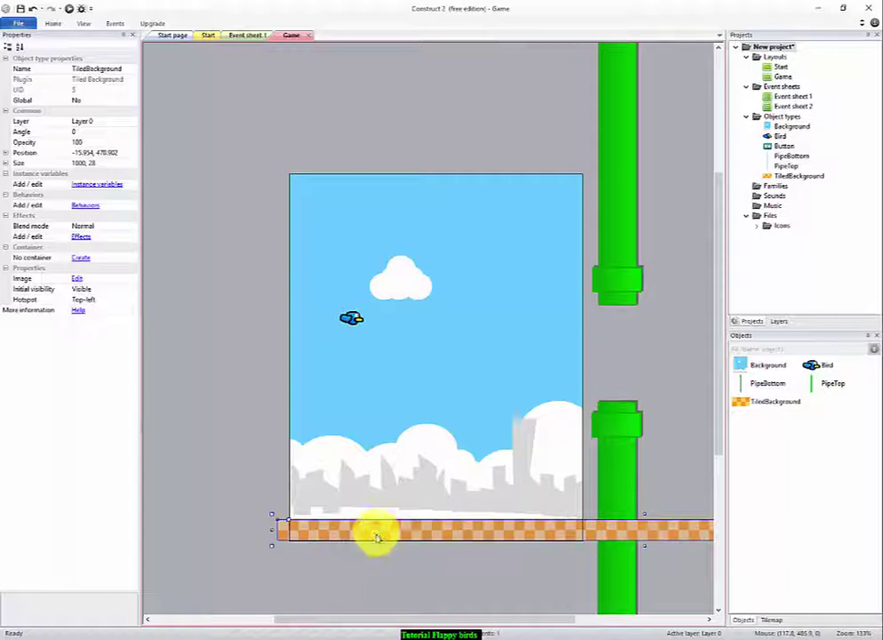
left_click_drag(376, 537, 376, 535)
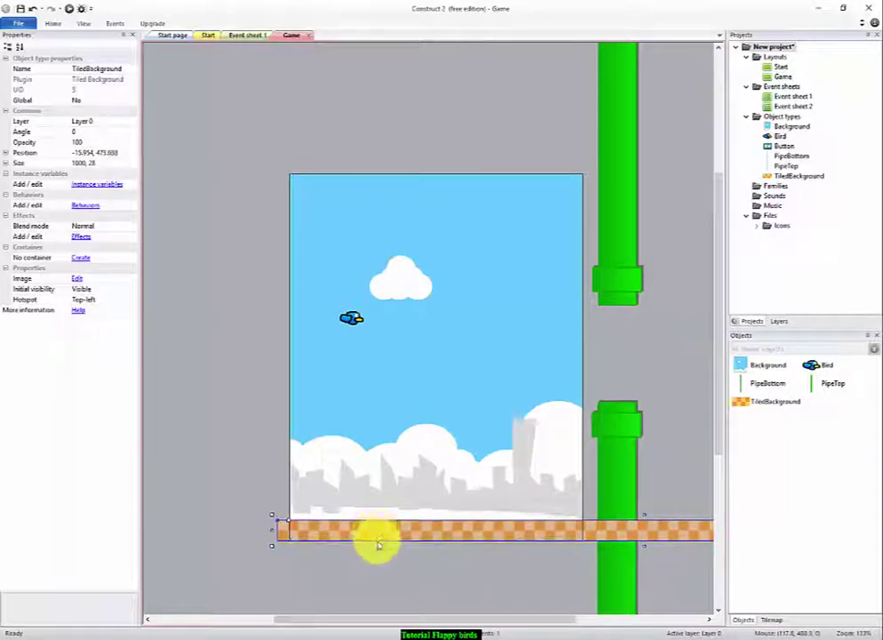
left_click(381, 560)
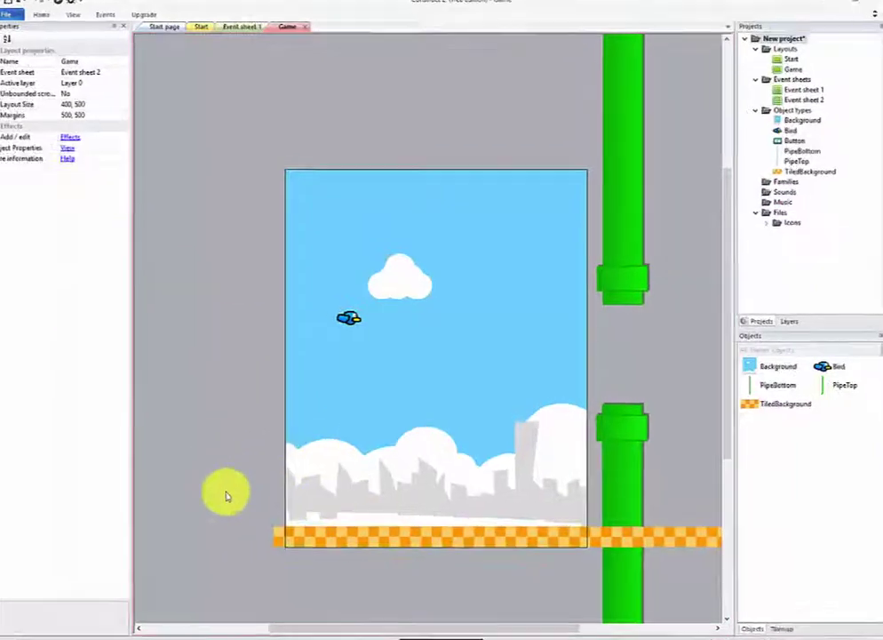
Insert another Tiled Background on the layout using floor2.png as its tile.
double_click(226, 493)
left_click_drag(729, 200, 730, 270)
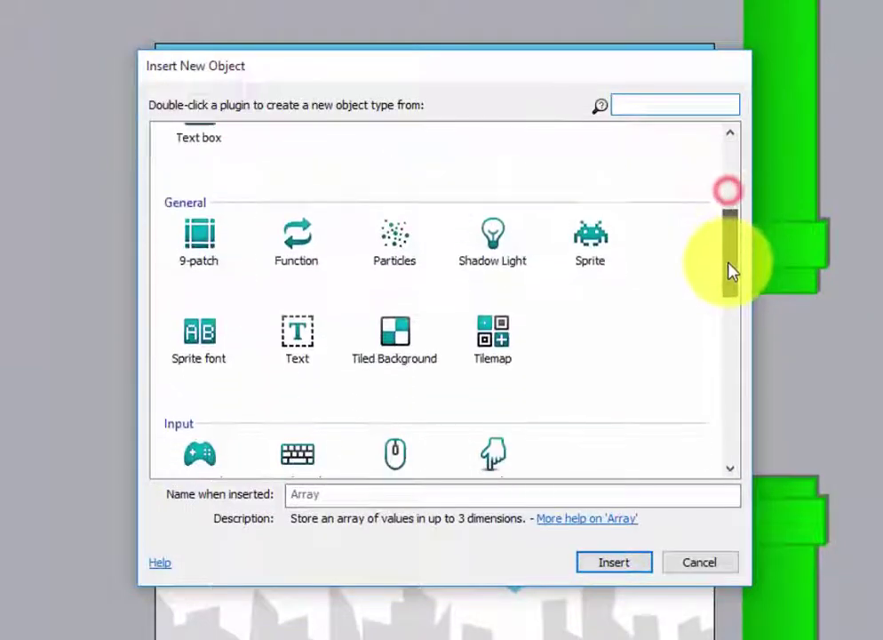
left_click(384, 315)
double_click(396, 316)
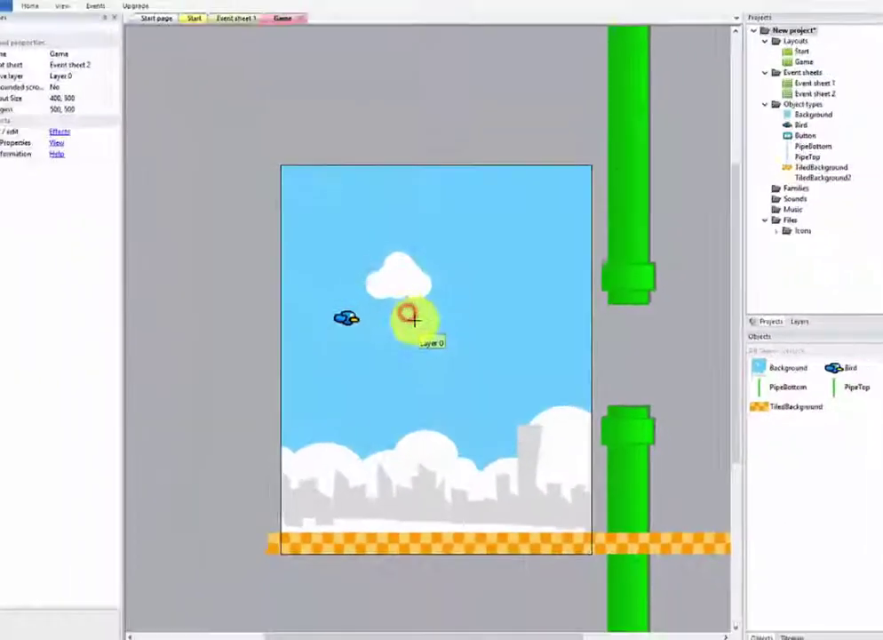
left_click(249, 490)
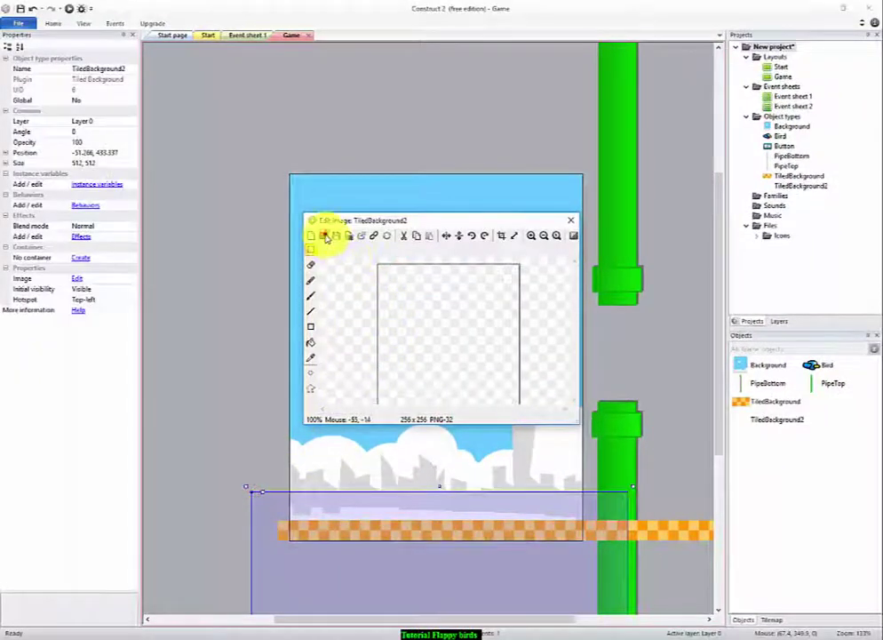
left_click(326, 237)
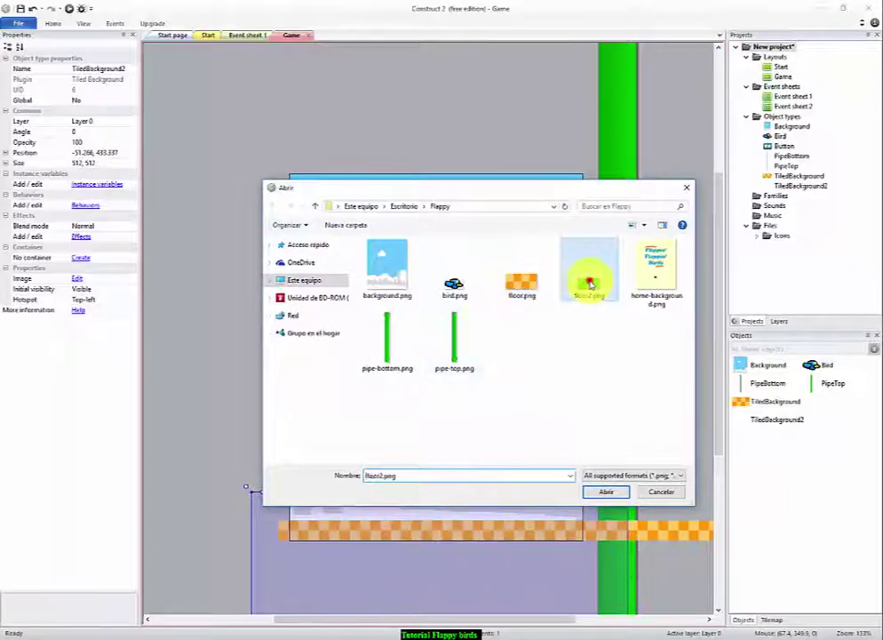
double_click(590, 284)
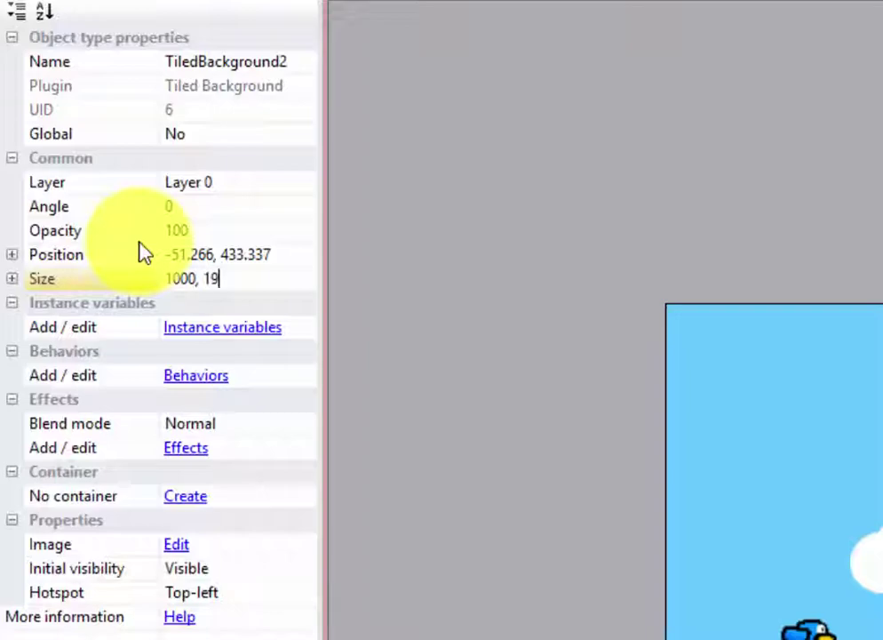
Size the grass strip to 1000 by 19 and rest it on the orange floor.
key("Return")
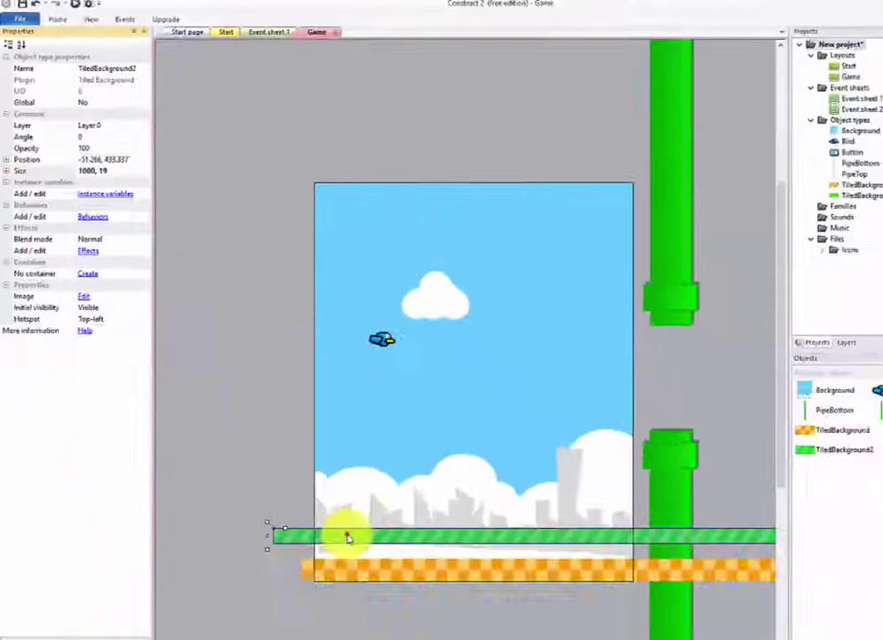
left_click_drag(347, 535, 346, 516)
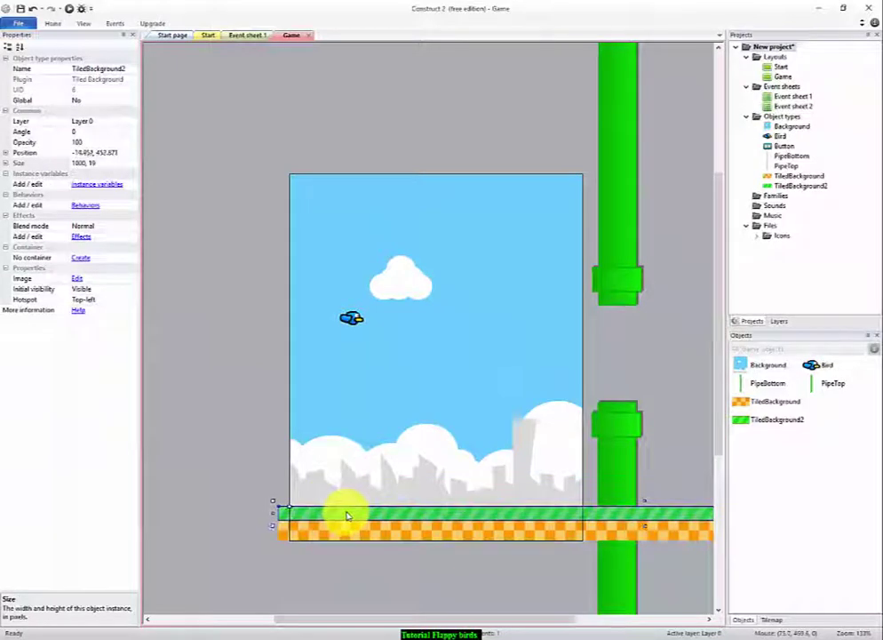
left_click(349, 551)
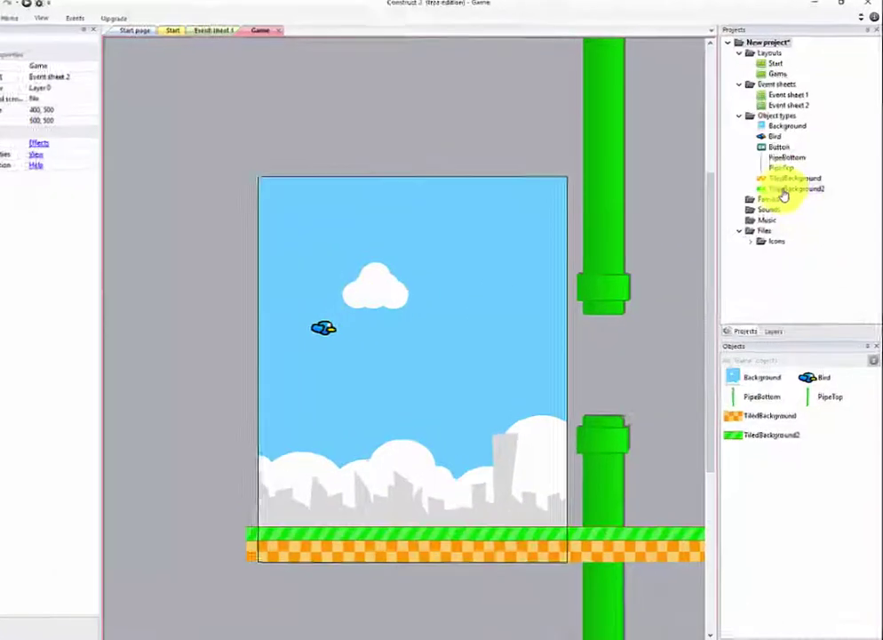
Rename TiledBackground2 to Floor2.
left_click(787, 188)
right_click(745, 213)
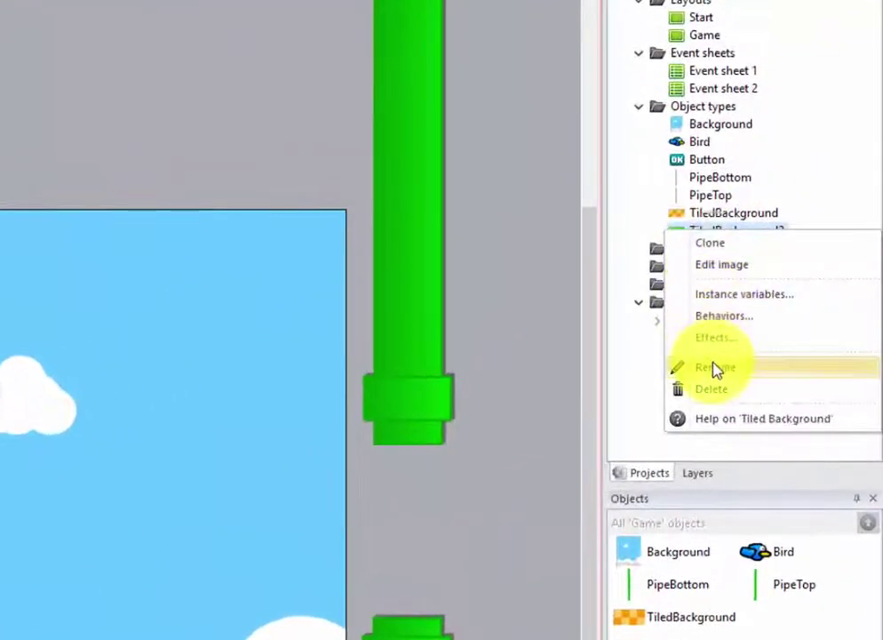
left_click(745, 321)
type("Floor")
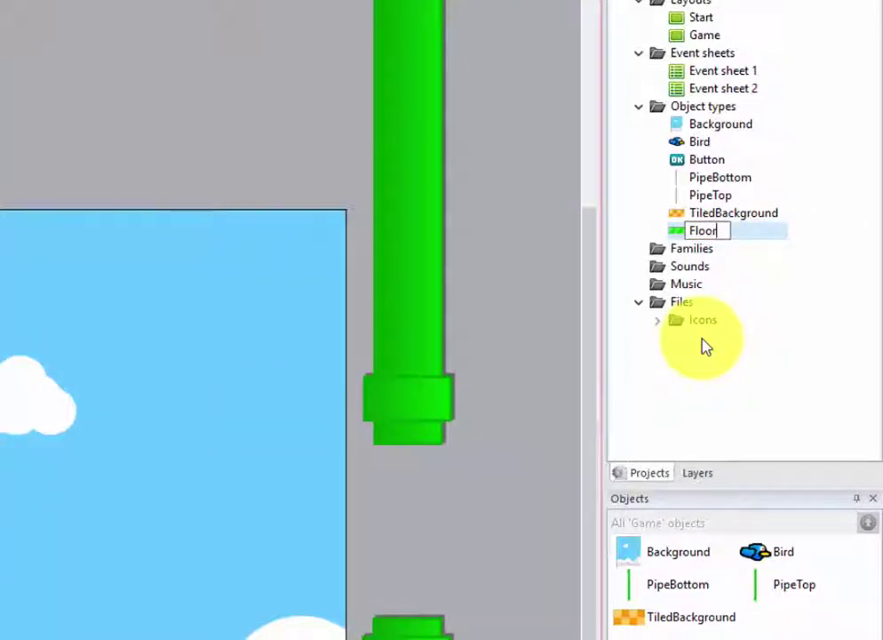
type("2")
key("Return")
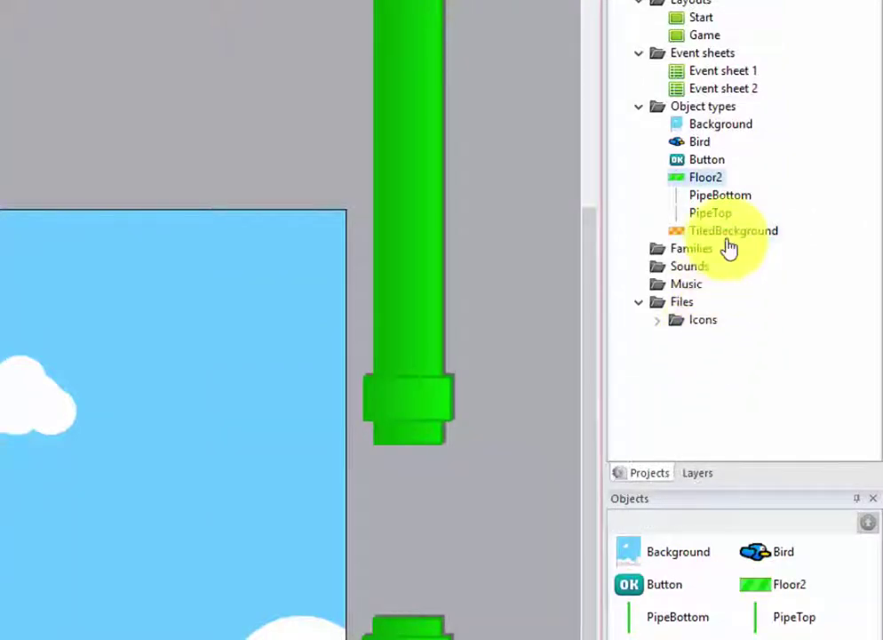
Rename TiledBackground to Floor1, retrying after a name clash.
right_click(724, 233)
left_click(719, 375)
type("Floor2")
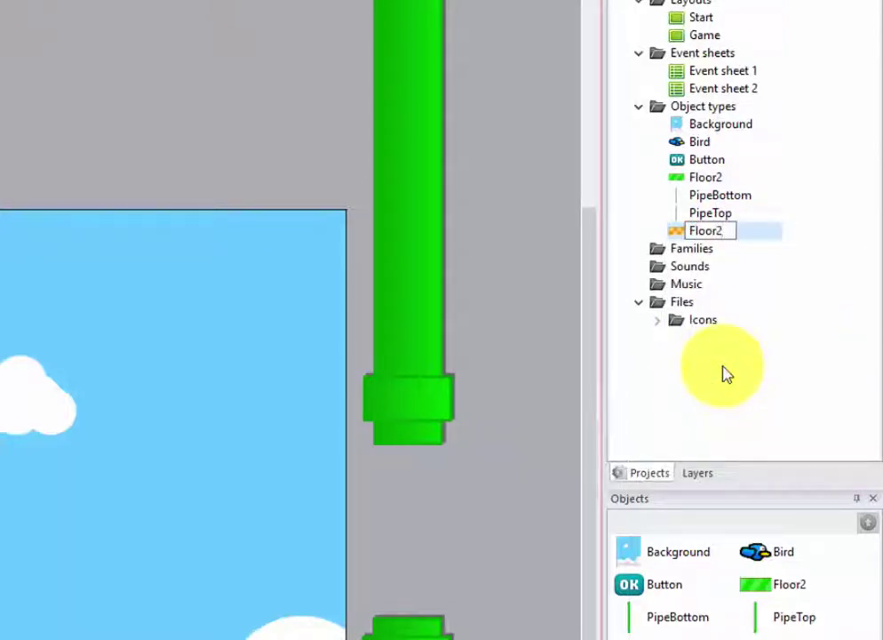
key("Return")
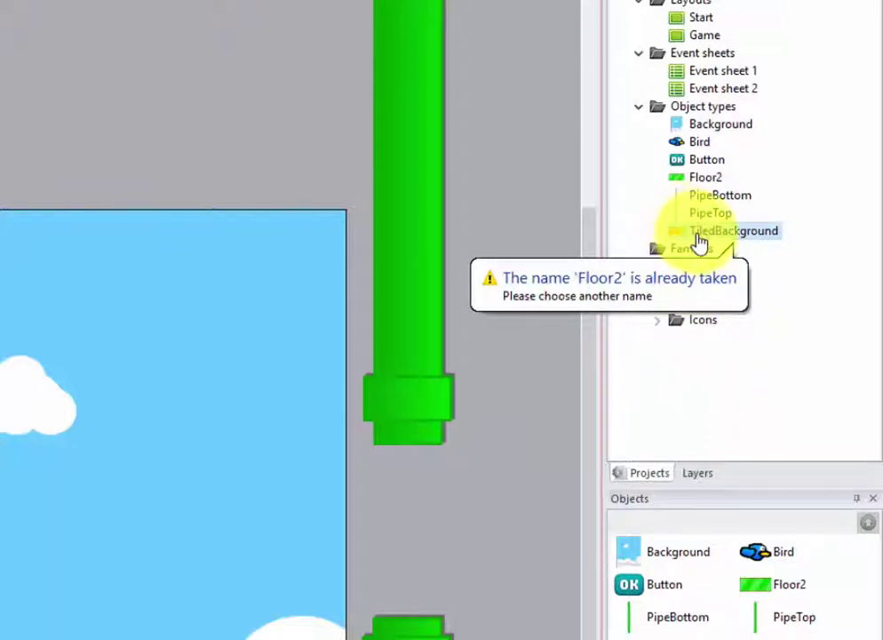
right_click(699, 238)
left_click(727, 369)
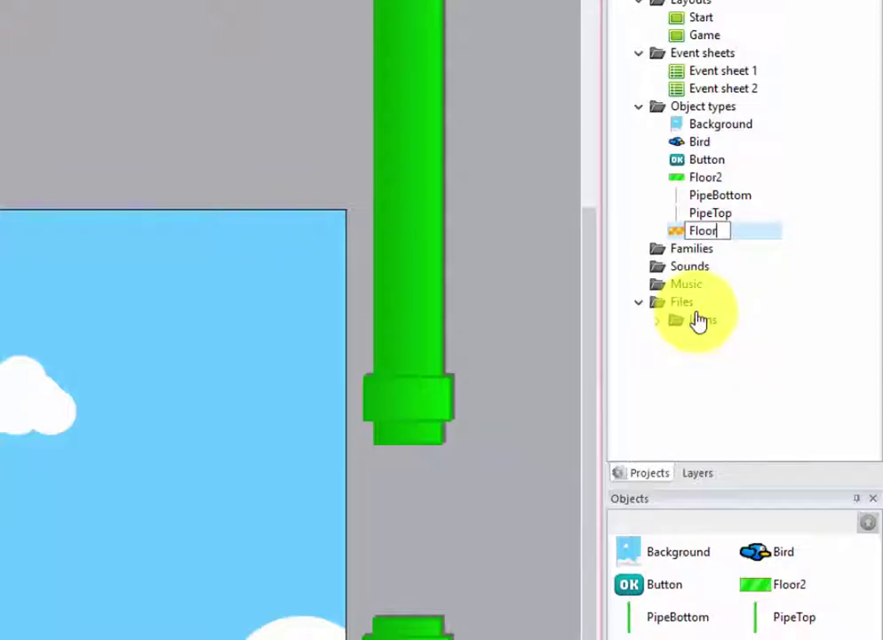
key("Return")
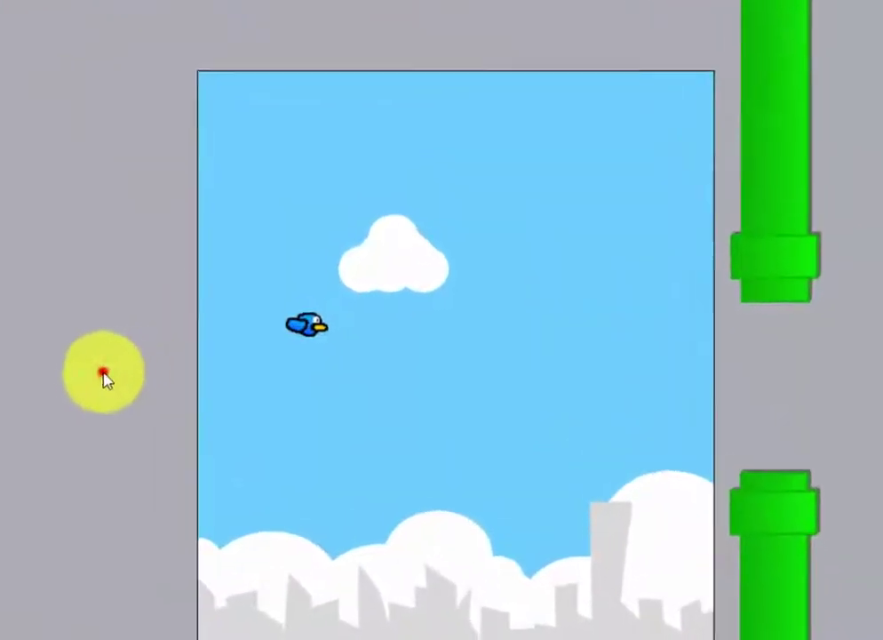
Insert a Mouse object from the Input category, then select the Bird sprite.
double_click(237, 347)
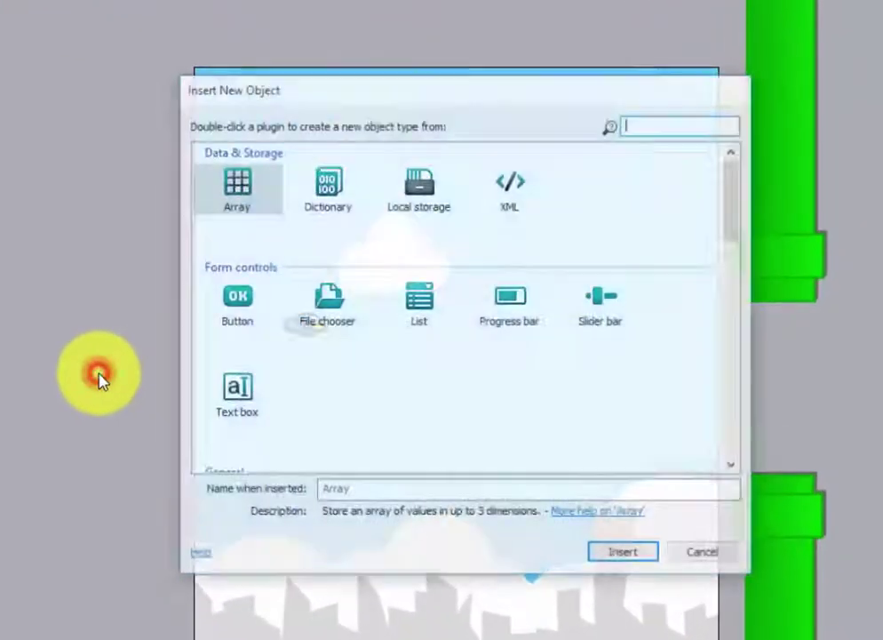
left_click_drag(732, 217, 665, 327)
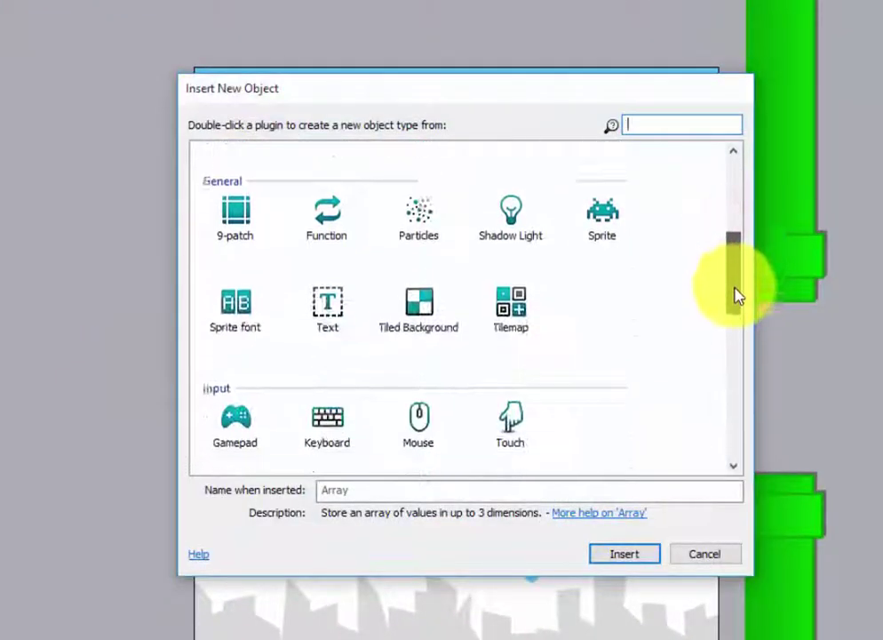
double_click(420, 334)
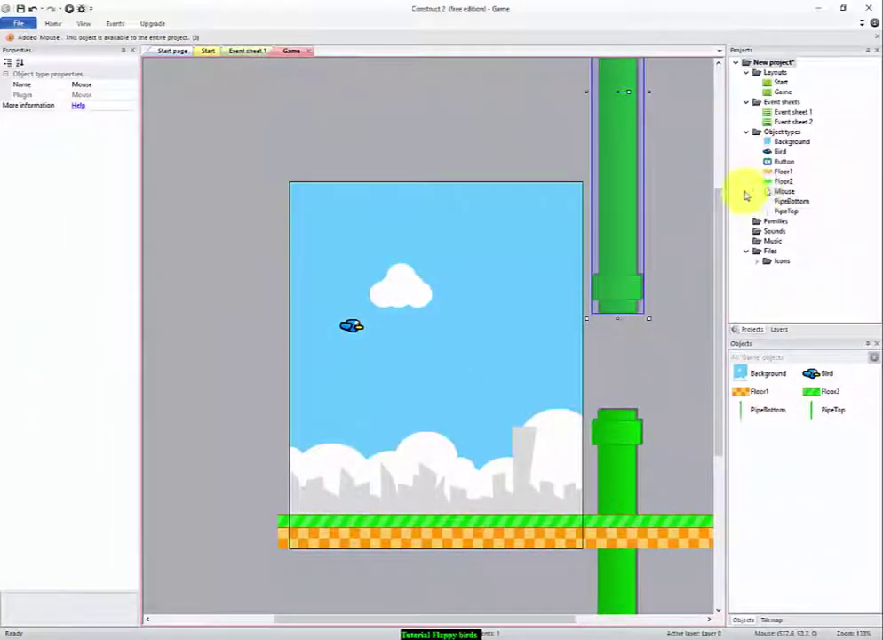
left_click(674, 211)
left_click(349, 306)
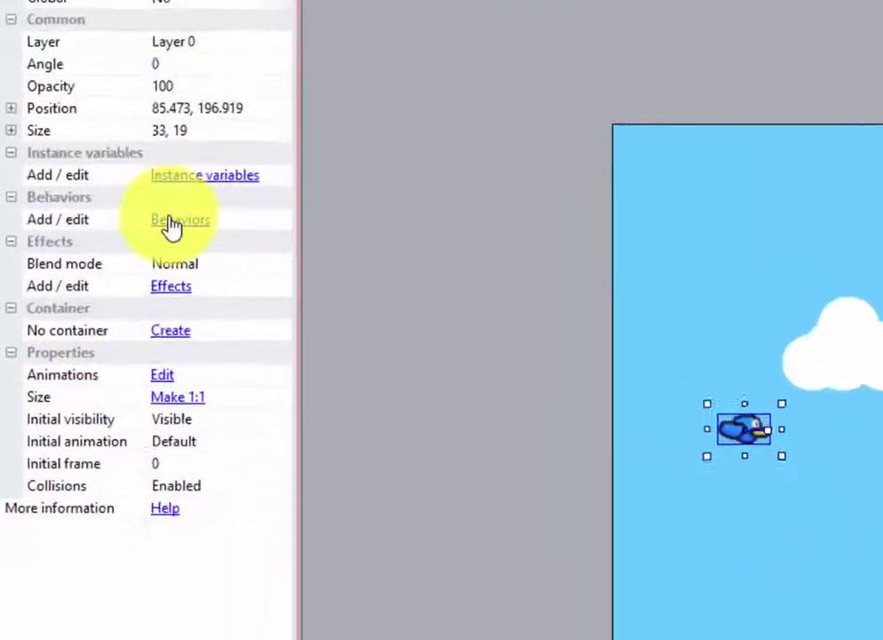
Give the Bird a Platform behaviour with max speed 0.
left_click(85, 205)
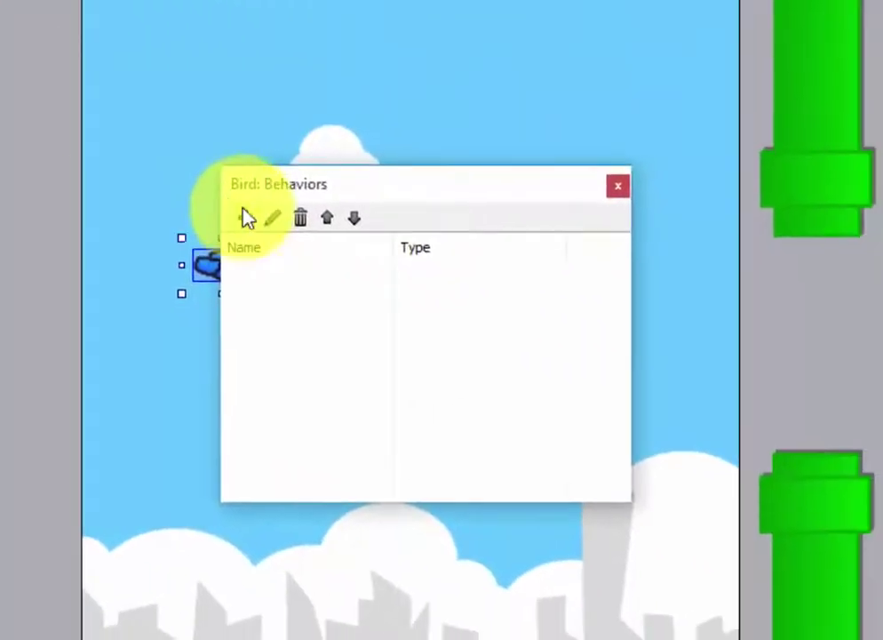
left_click(472, 288)
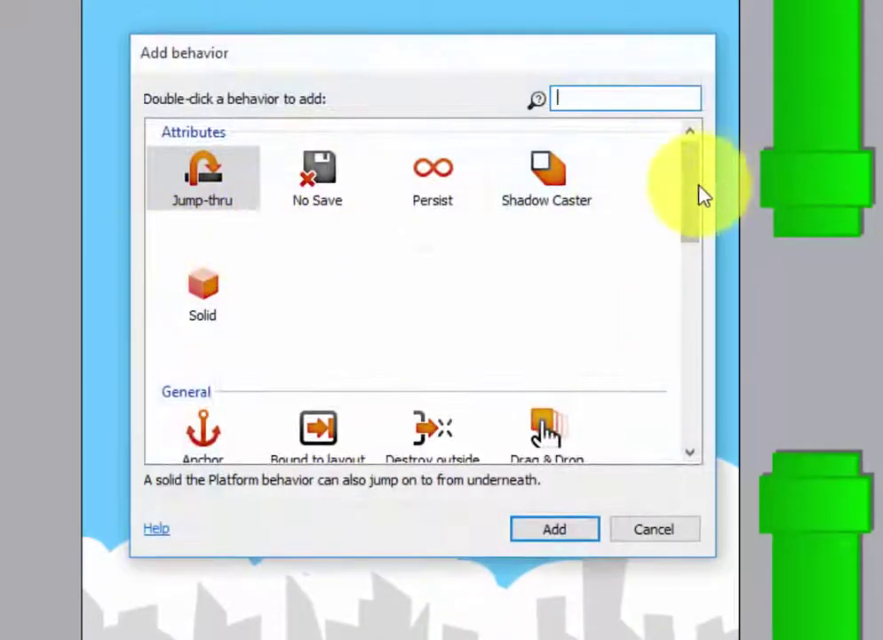
left_click_drag(692, 193, 715, 400)
double_click(436, 262)
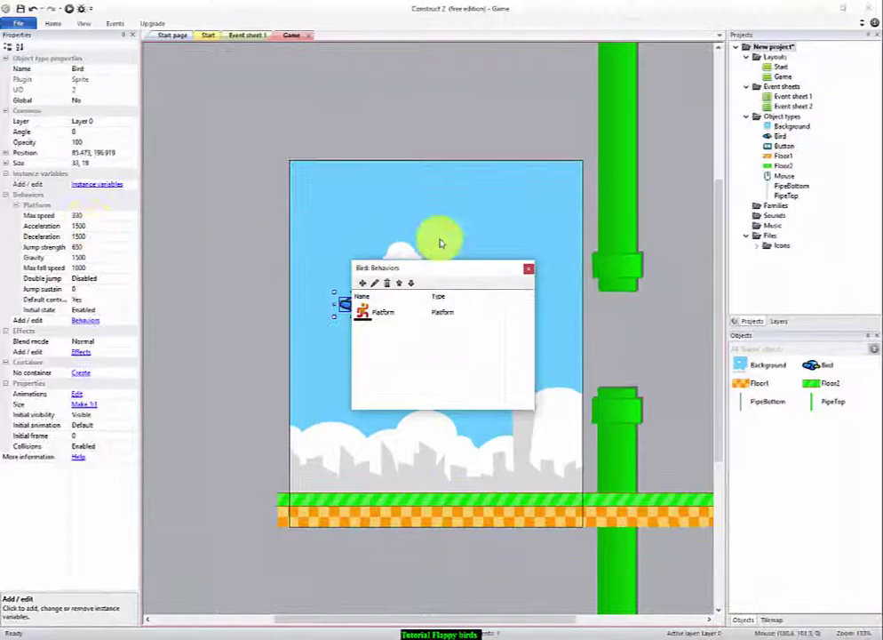
left_click(528, 269)
left_click(91, 215)
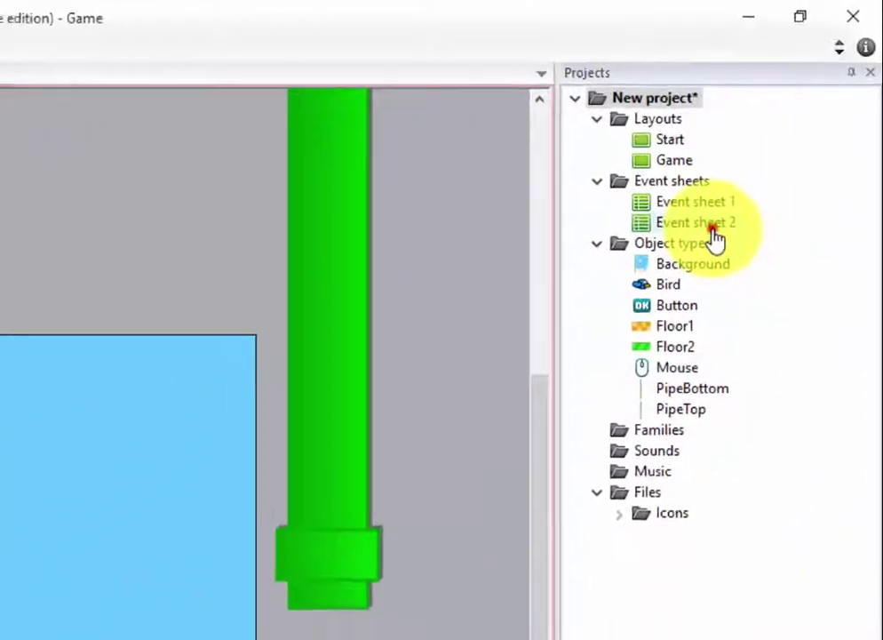
Add a Mouse 'On any click' event to Event sheet 2.
double_click(800, 108)
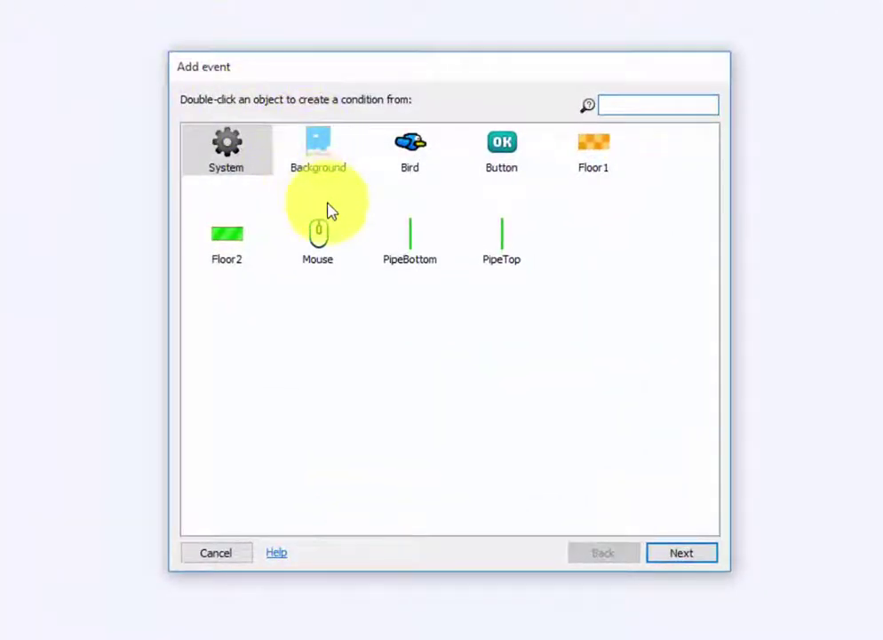
double_click(313, 240)
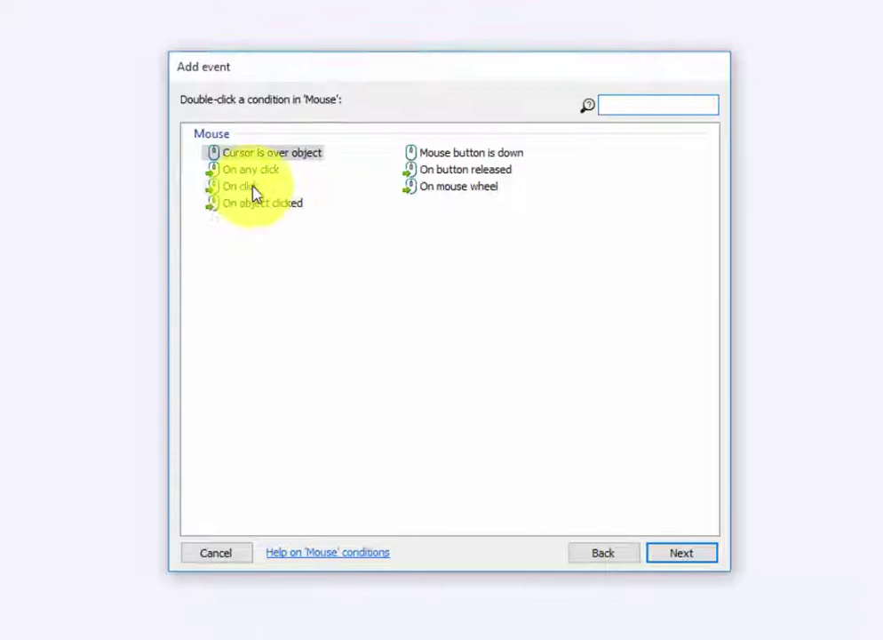
double_click(251, 169)
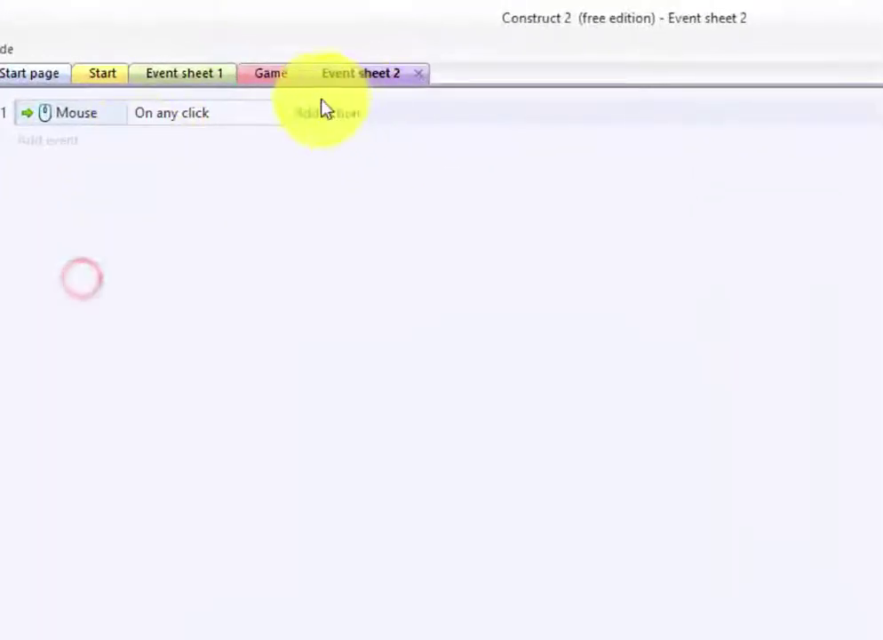
left_click(324, 111)
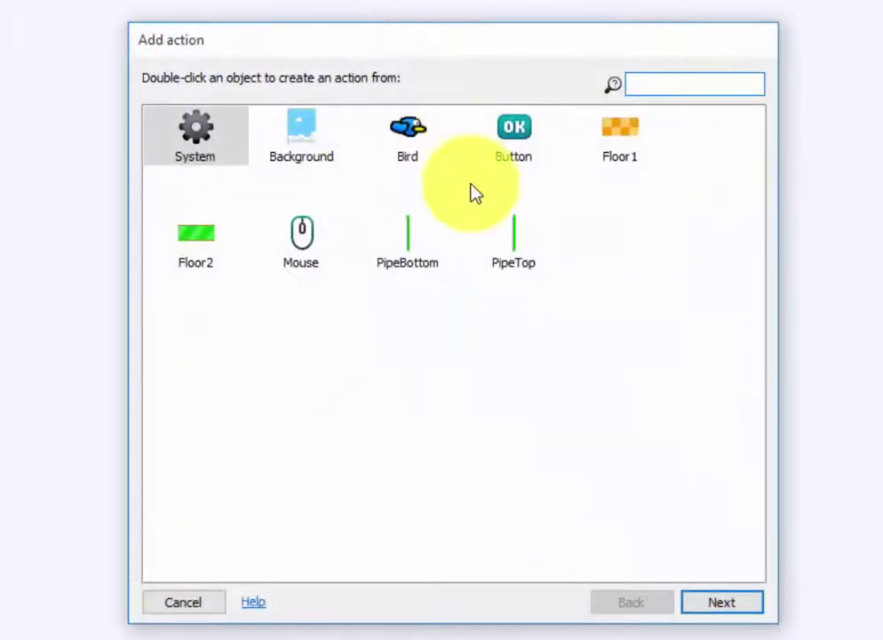
Add a Bird 'Set vector Y' action with value Bird.Y-700 to the click event.
double_click(404, 147)
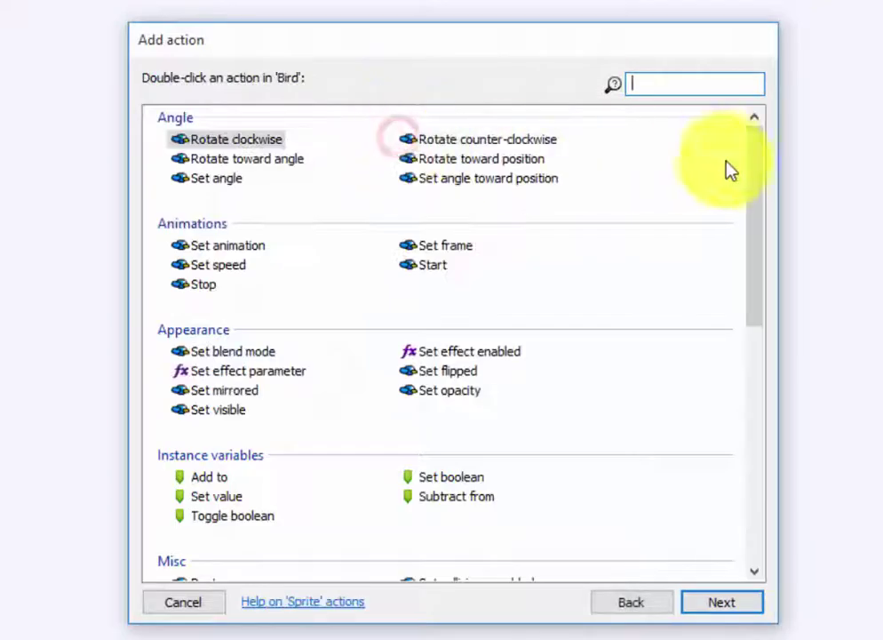
mouse_move(757, 142)
left_mouse_down()
mouse_move(765, 253)
mouse_move(720, 329)
left_mouse_up()
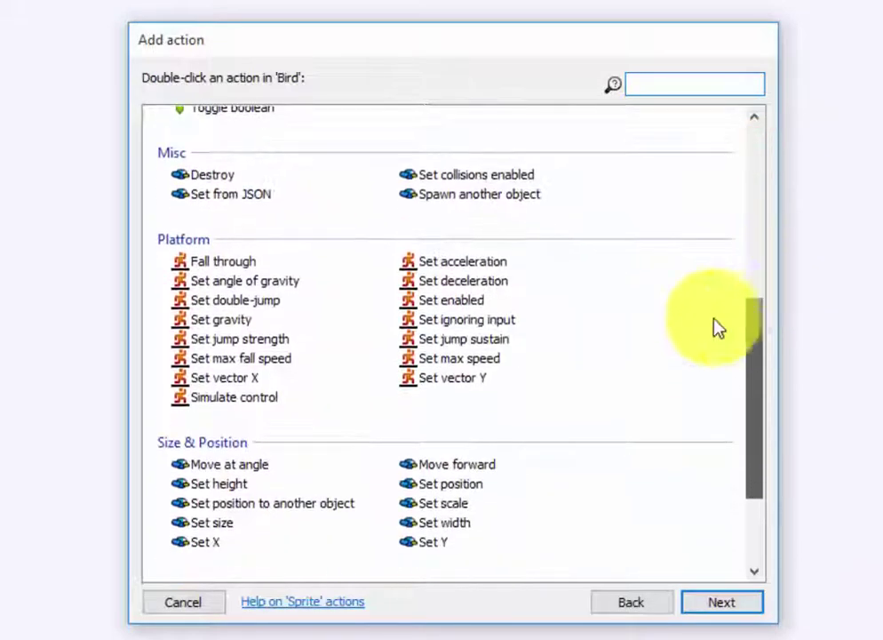
double_click(445, 378)
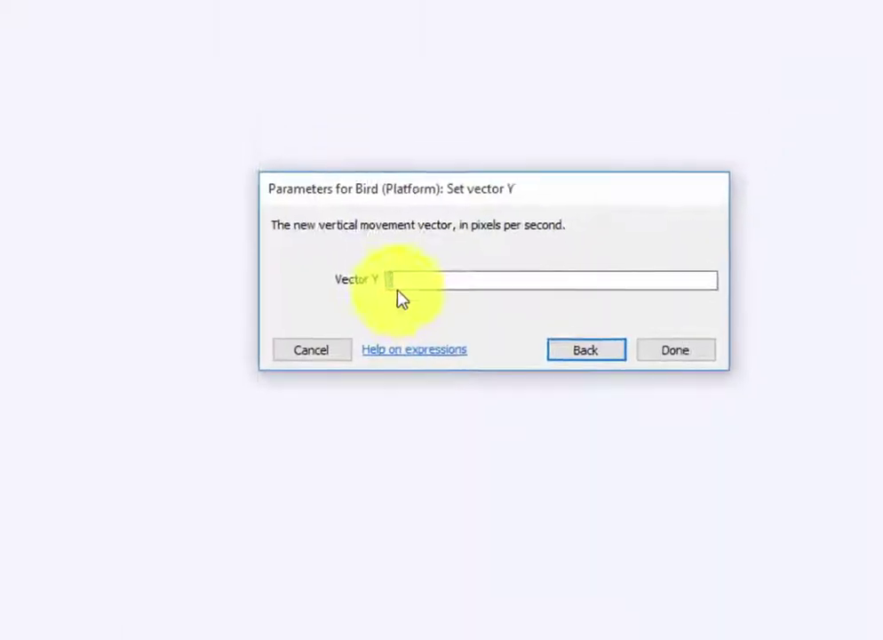
left_click(353, 106)
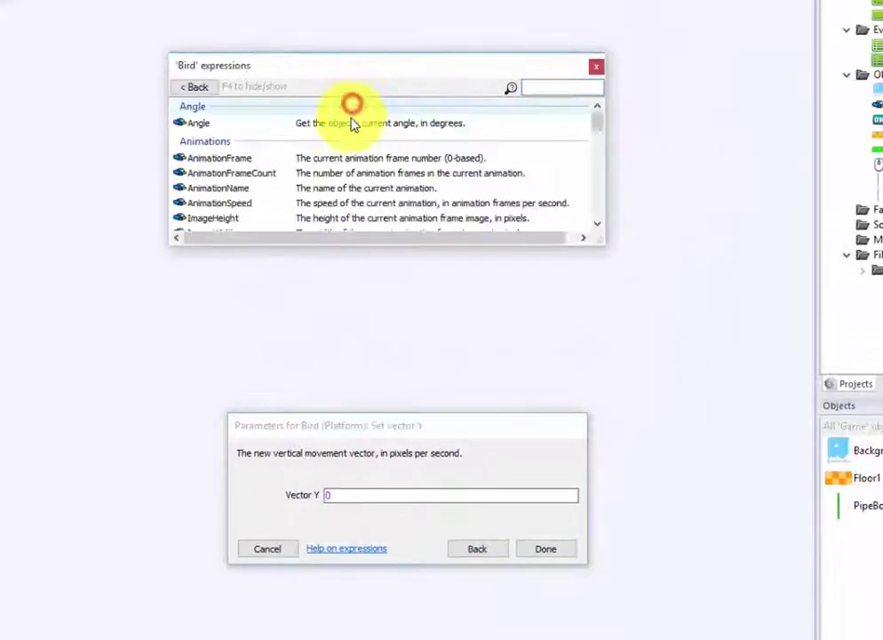
left_click_drag(598, 122, 596, 181)
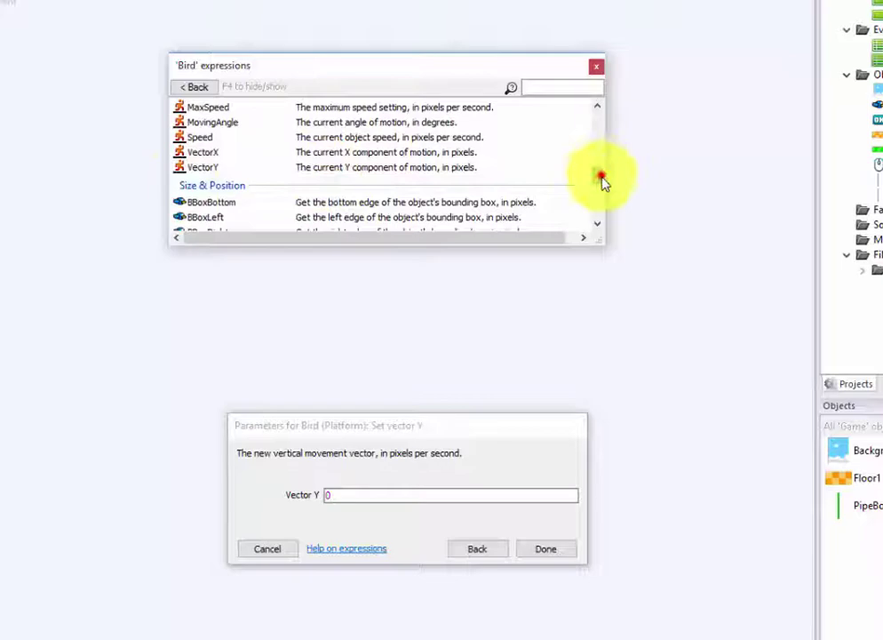
left_click_drag(601, 181, 602, 209)
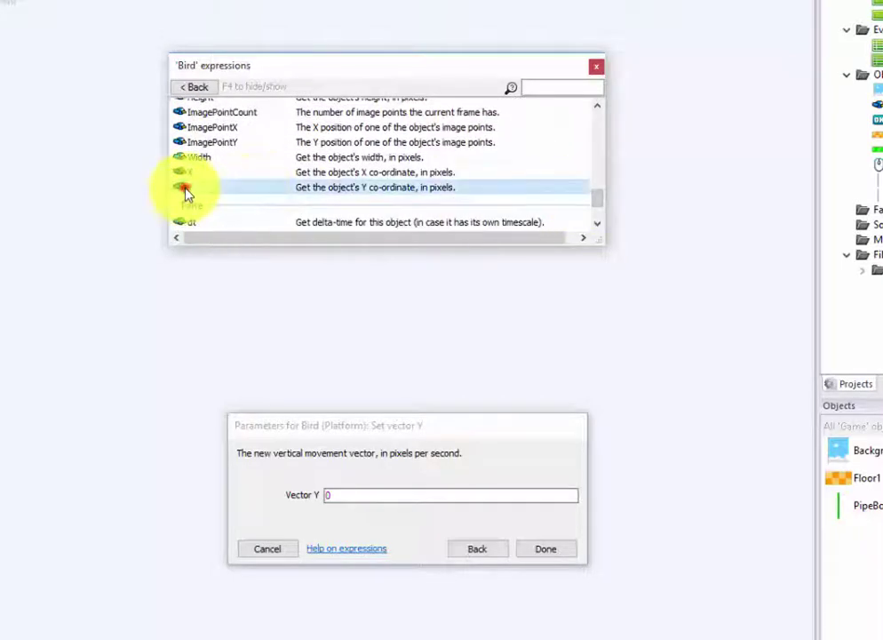
double_click(188, 192)
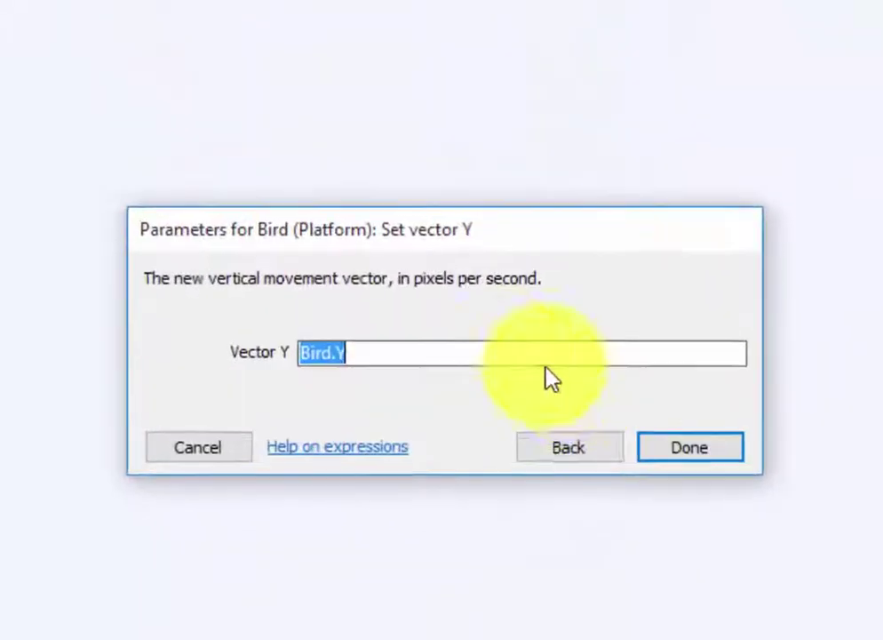
left_click(507, 340)
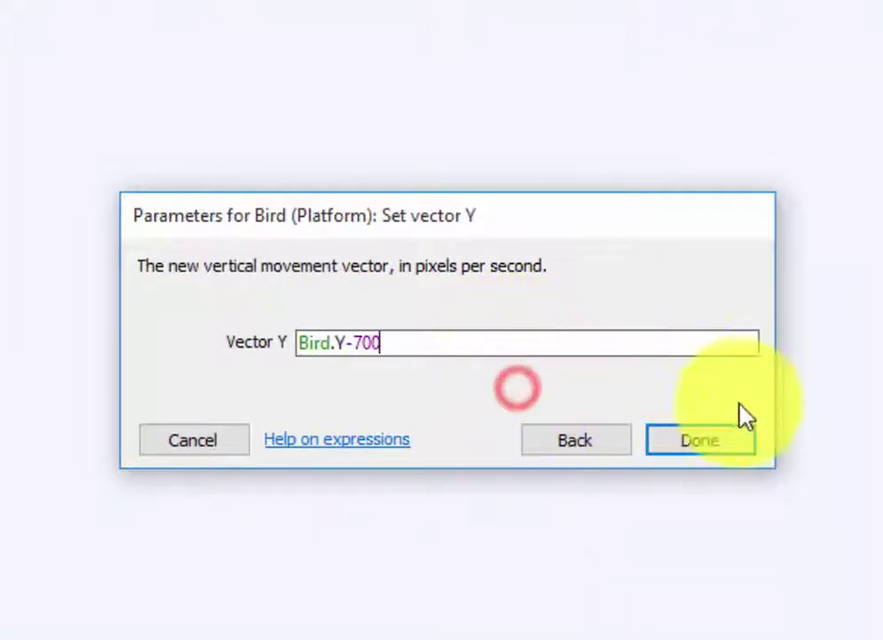
left_click(684, 440)
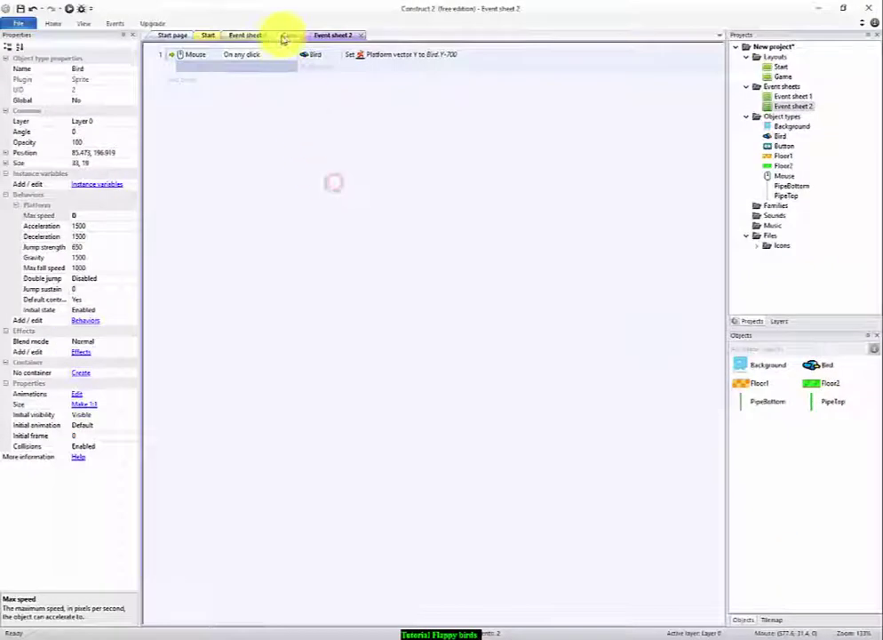
Preview the Game layout and click repeatedly to make the bird flap upward.
left_click(285, 36)
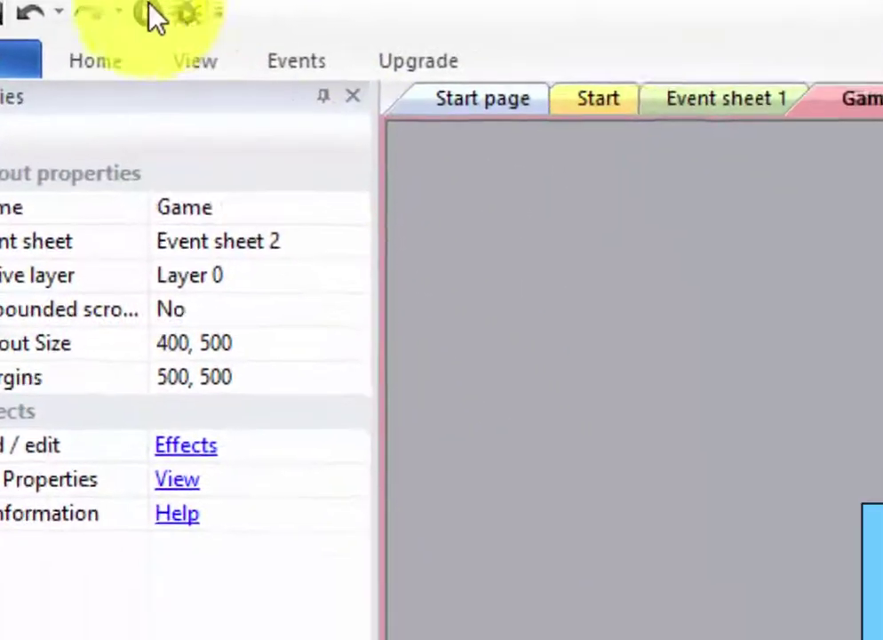
left_click(149, 10)
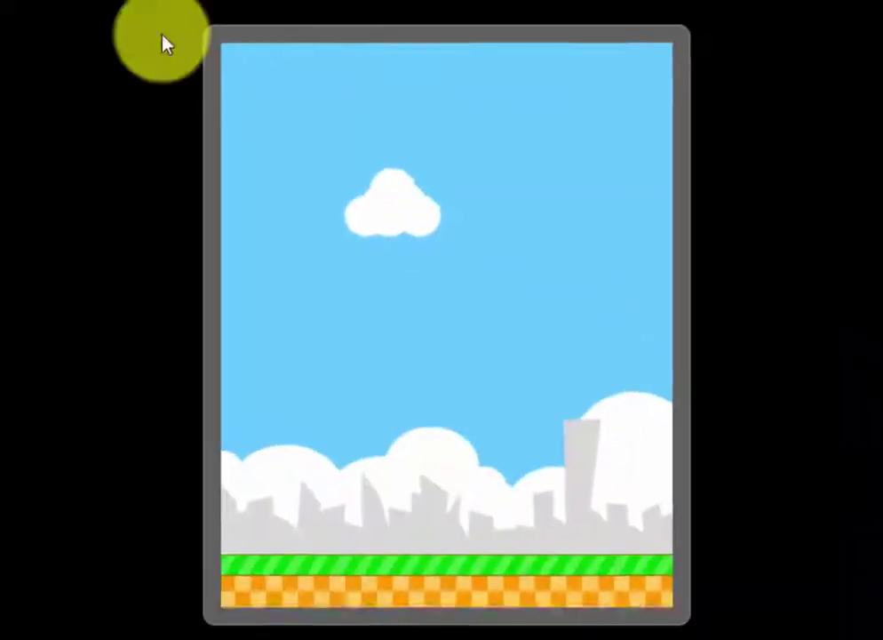
left_click(360, 315)
left_click(311, 341)
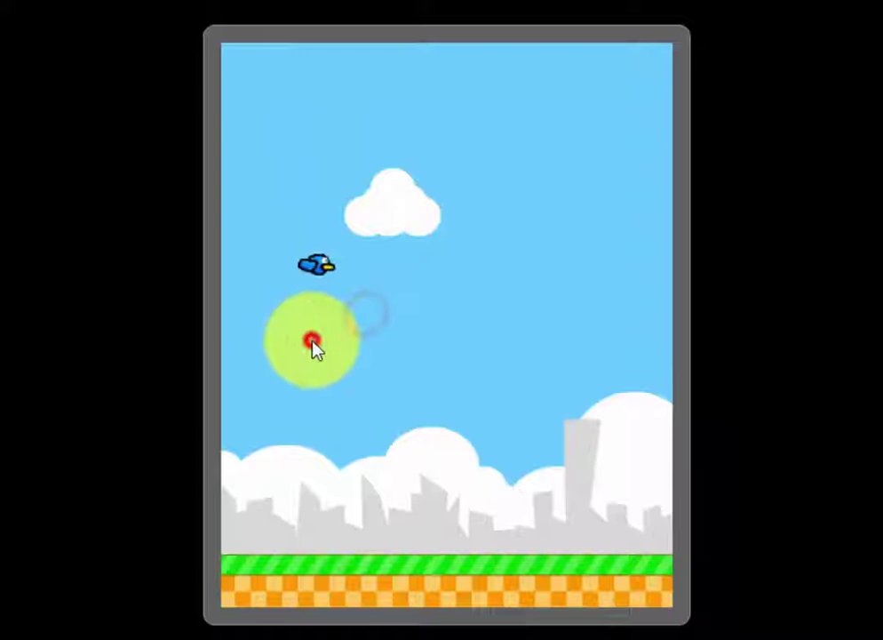
left_click(410, 323)
left_click(471, 276)
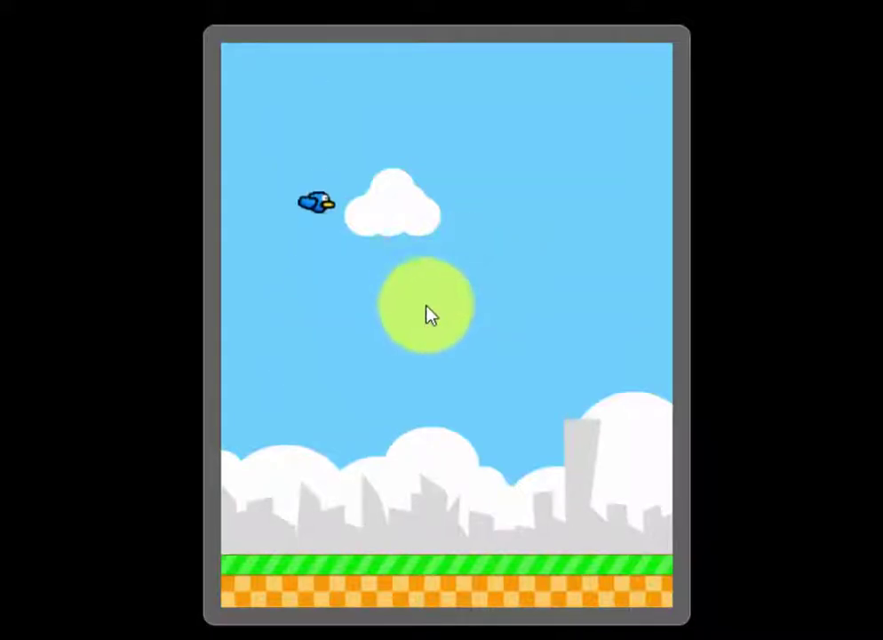
left_click(425, 321)
left_click(425, 323)
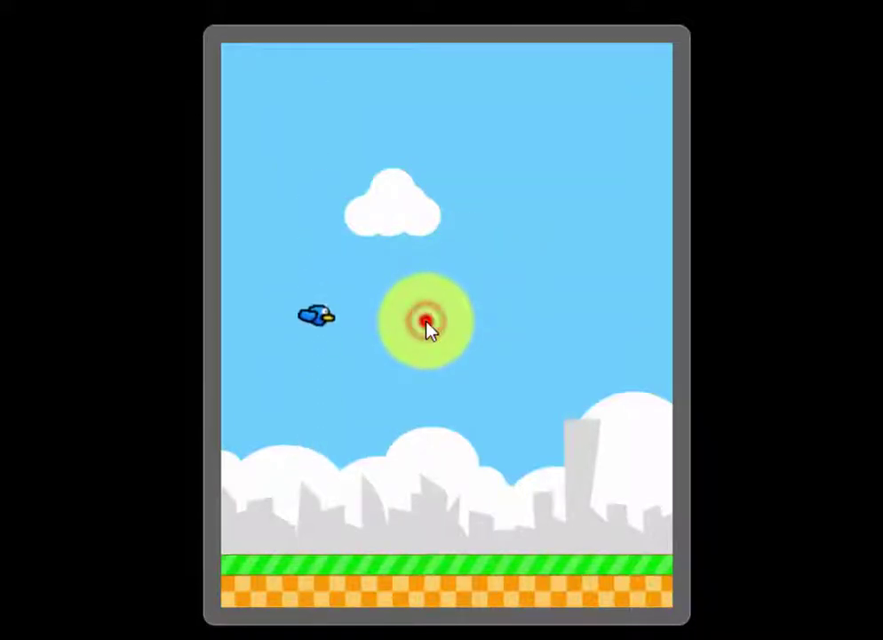
left_click(426, 325)
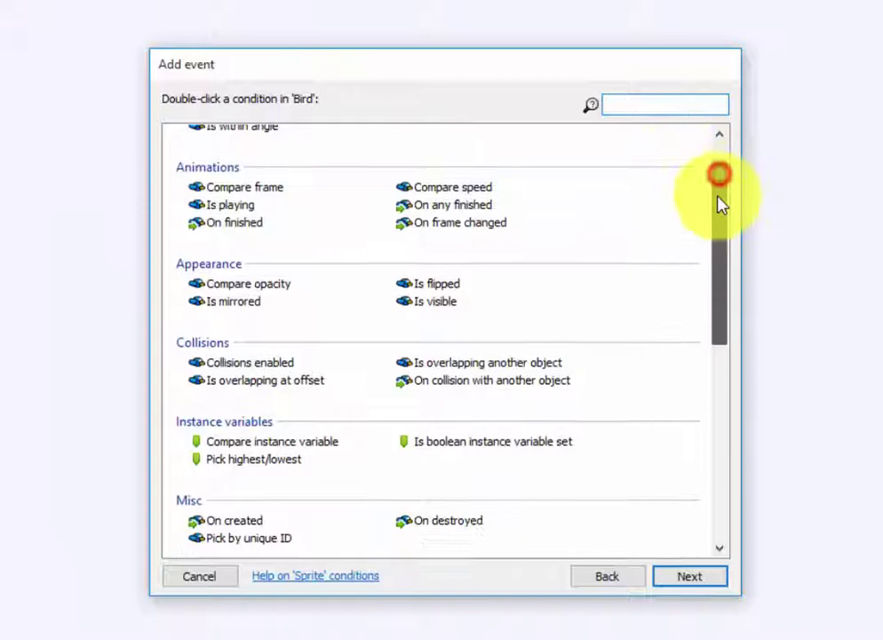
Add a Bird 'On collision with another object' condition targeting PipeBottom.
left_click_drag(719, 199, 721, 228)
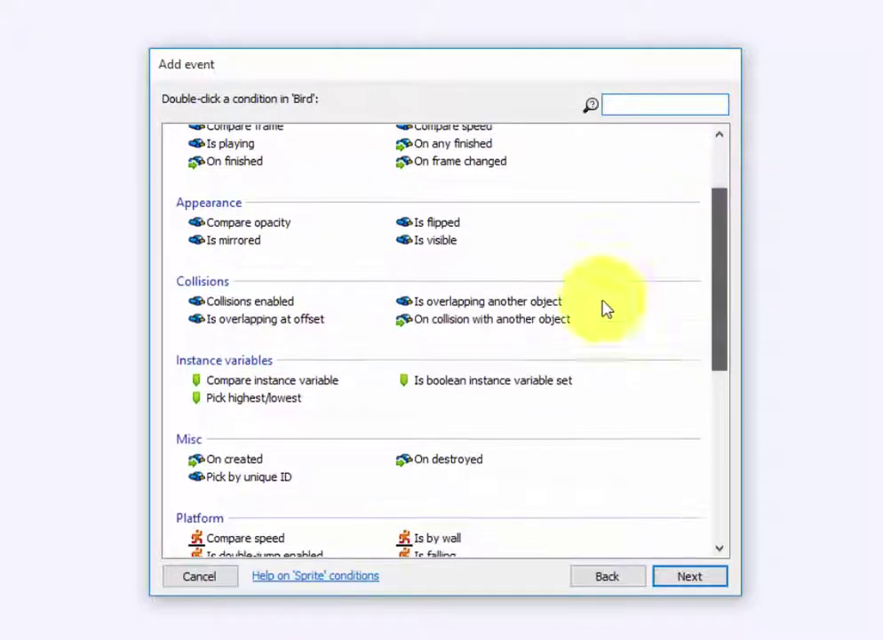
double_click(451, 327)
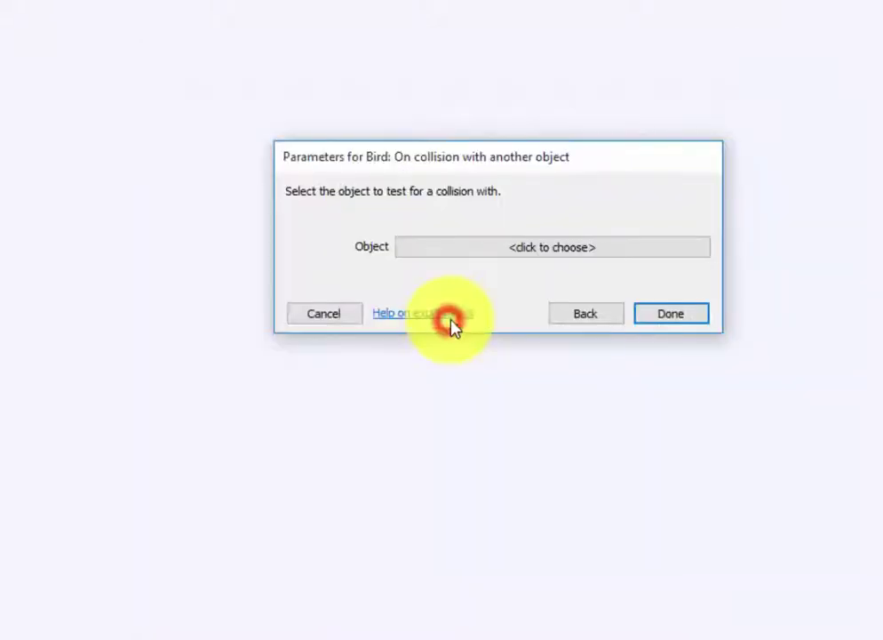
left_click(495, 263)
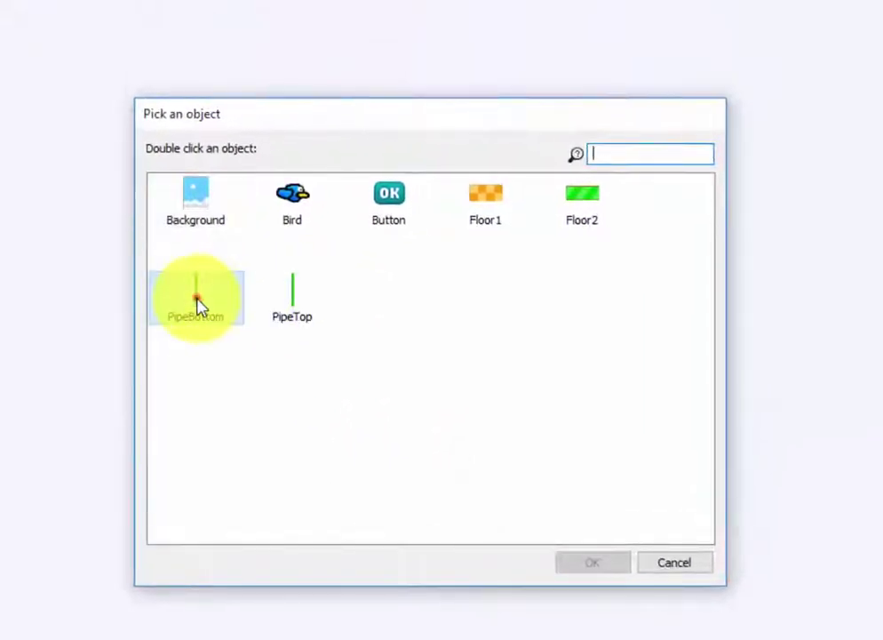
double_click(197, 306)
left_click(619, 573)
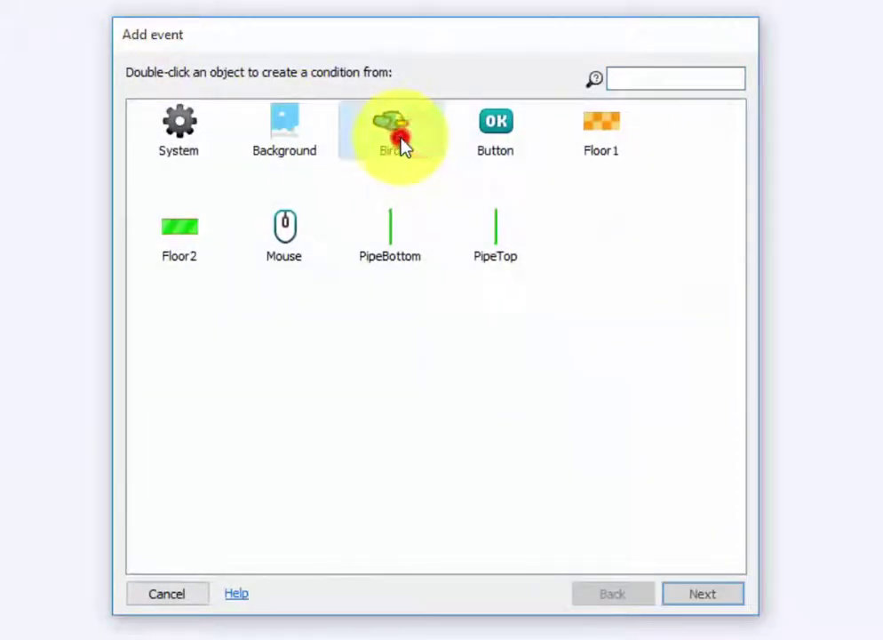
Add a Bird 'On collision with another object' event targeting PipeTop.
double_click(402, 147)
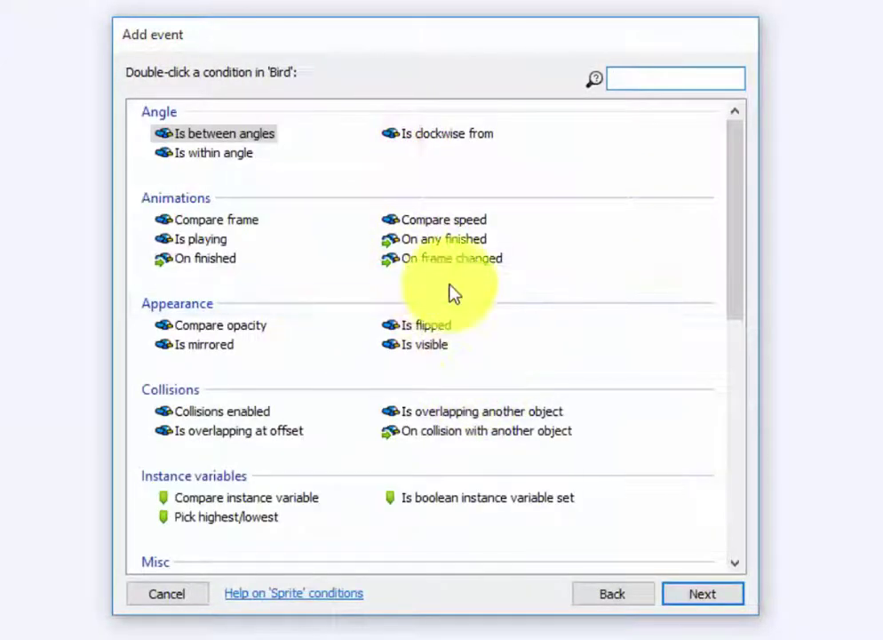
scroll(451, 293, "down", 2)
scroll(453, 295, "down", 2)
scroll(453, 295, "up", 2)
scroll(449, 296, "up", 2)
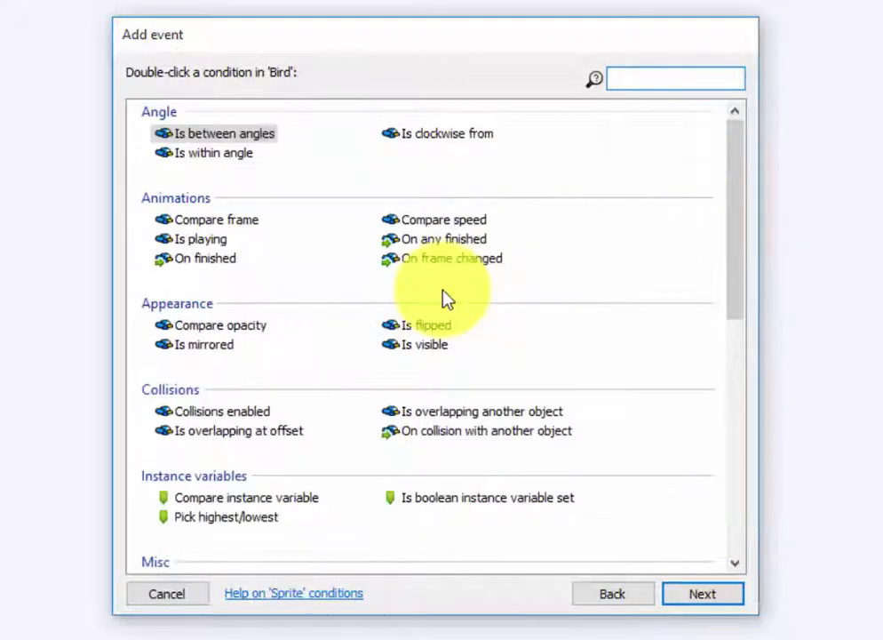
double_click(417, 436)
left_click(555, 389)
left_click(325, 255)
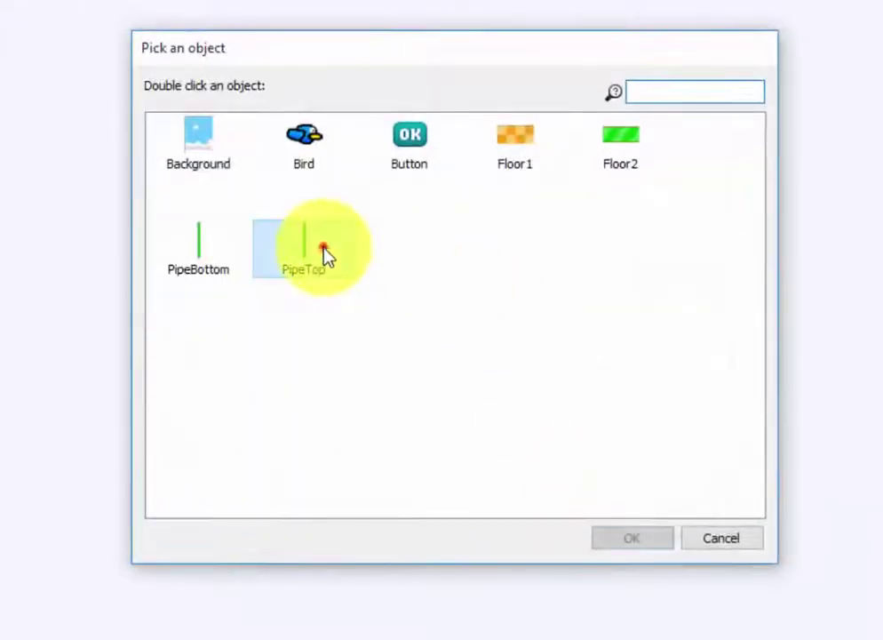
double_click(324, 255)
left_click(632, 532)
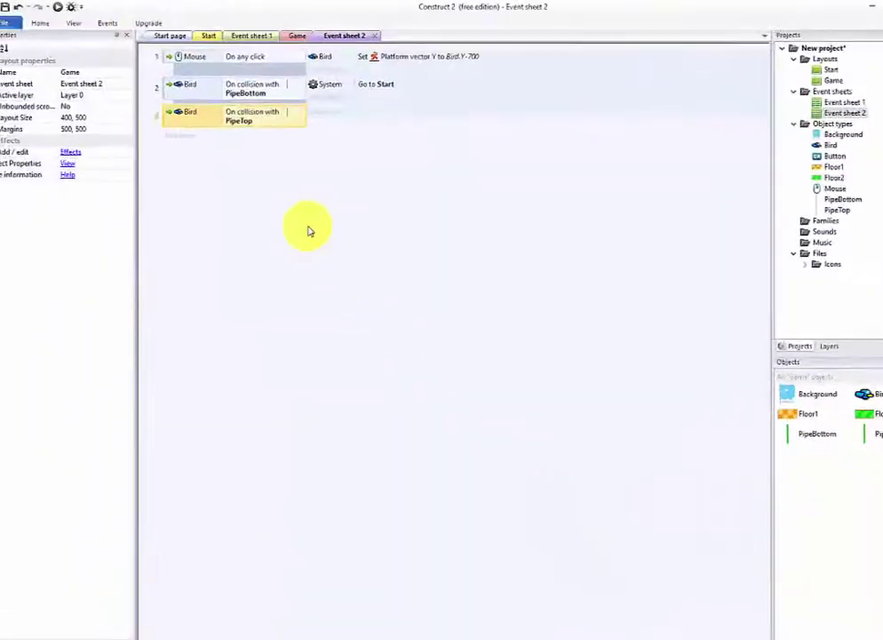
Give the PipeTop collision event a System 'Go to layout' Start action.
left_click(308, 229)
left_click(330, 115)
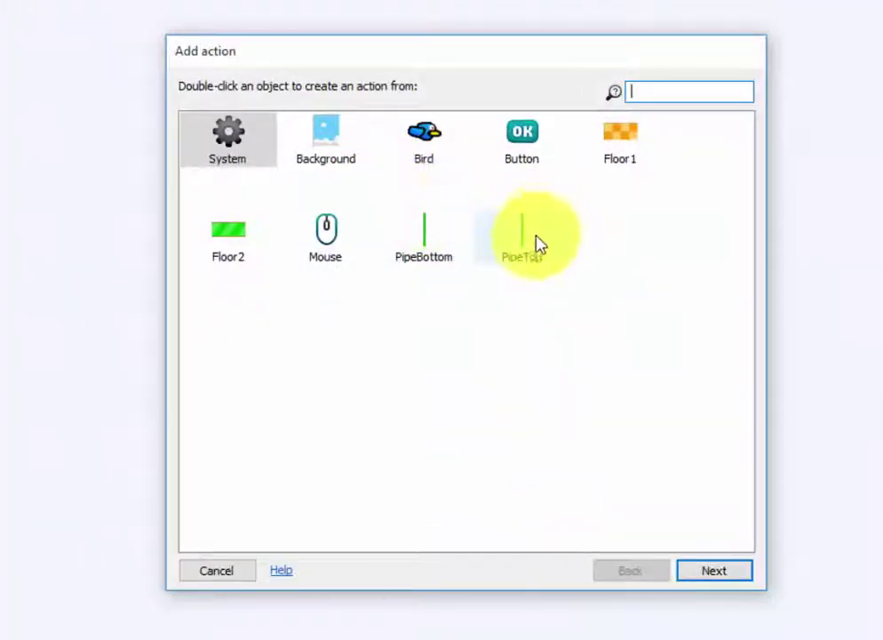
double_click(425, 158)
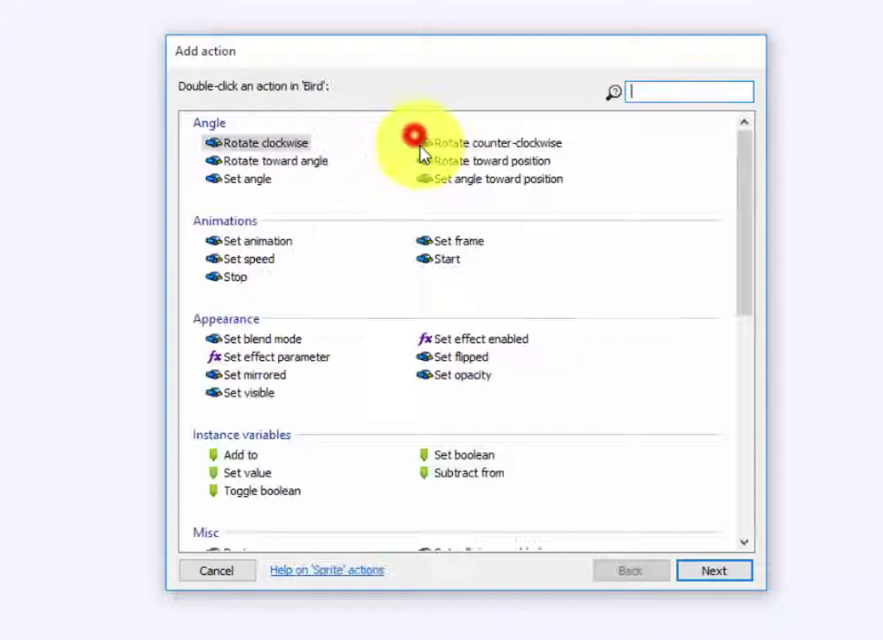
left_click(632, 570)
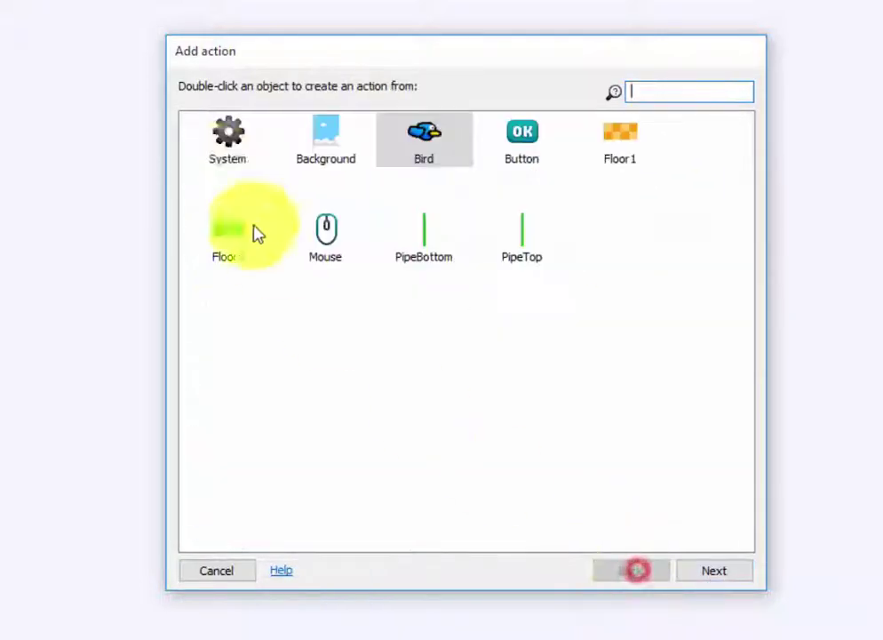
double_click(230, 146)
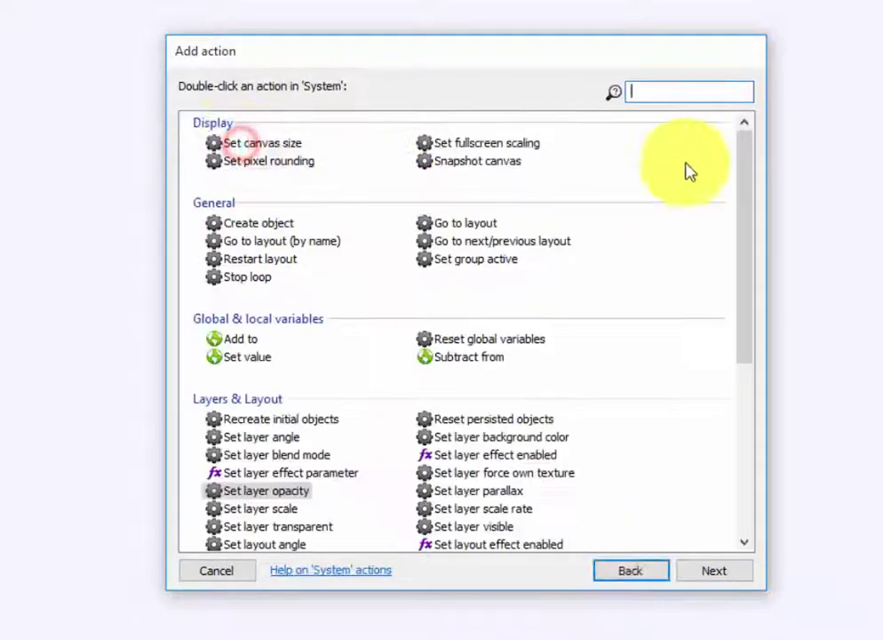
left_click(481, 241)
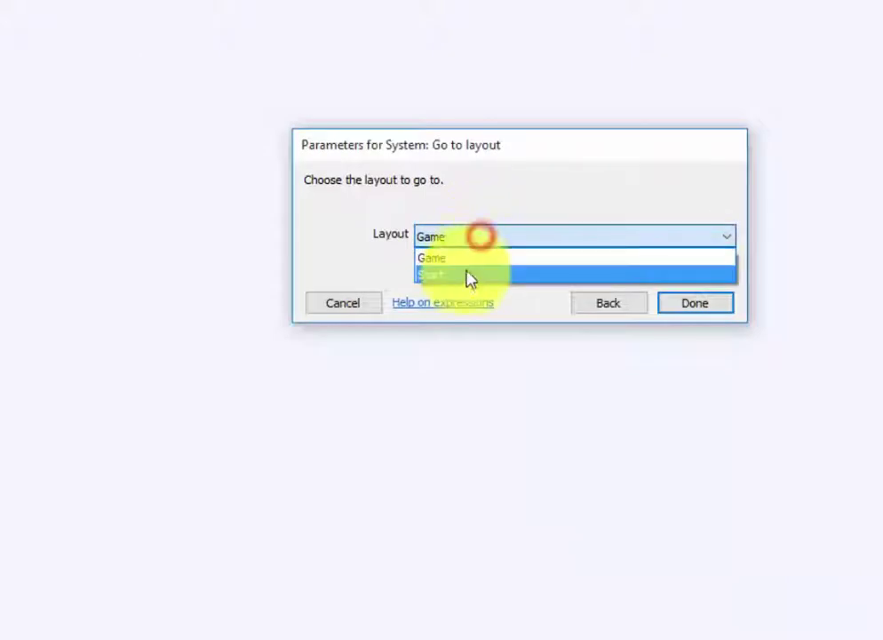
left_click(469, 278)
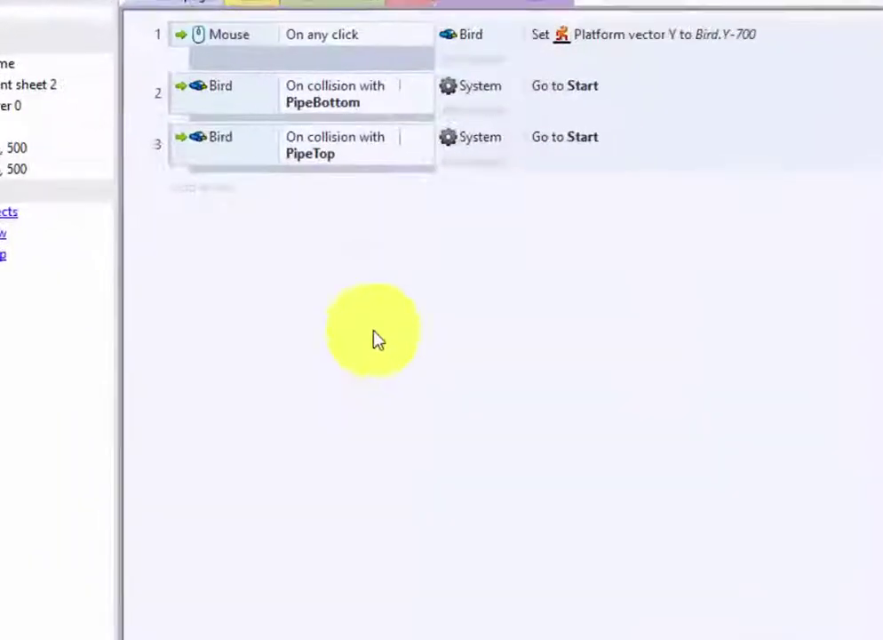
Add a Bird 'Is outside layout' event with a System 'Go to layout' action targeting Start.
left_click(247, 286)
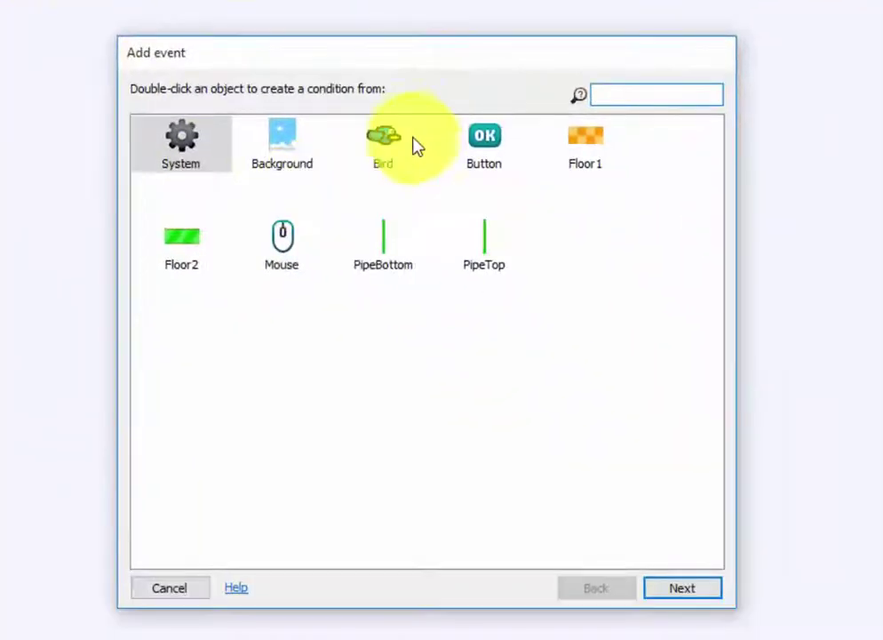
double_click(396, 140)
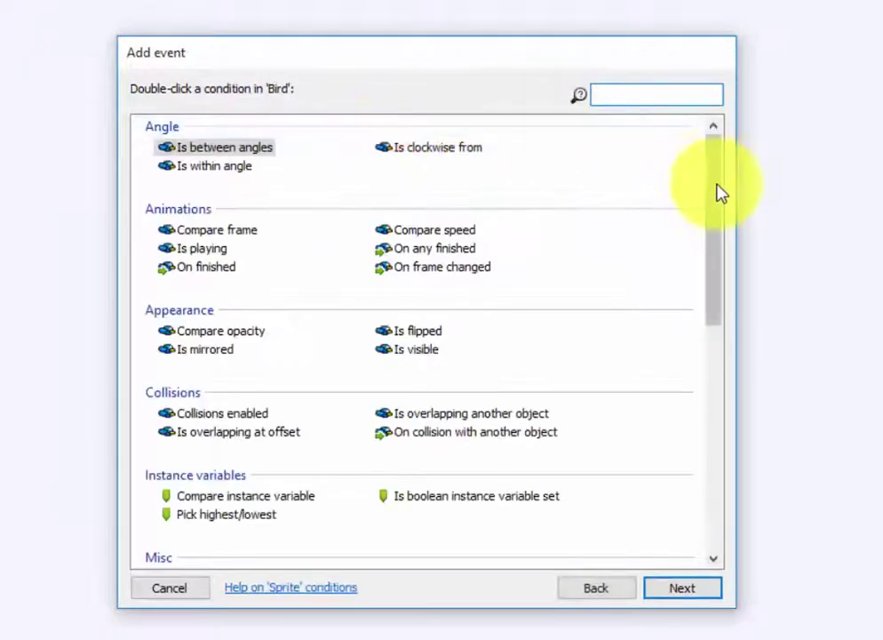
left_click_drag(712, 189, 718, 382)
type("Is")
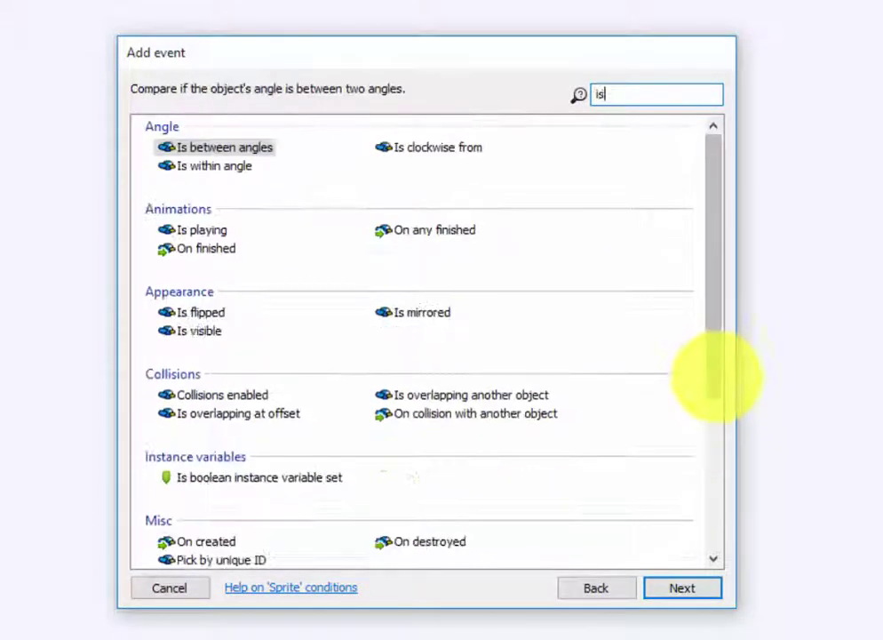
type(" o")
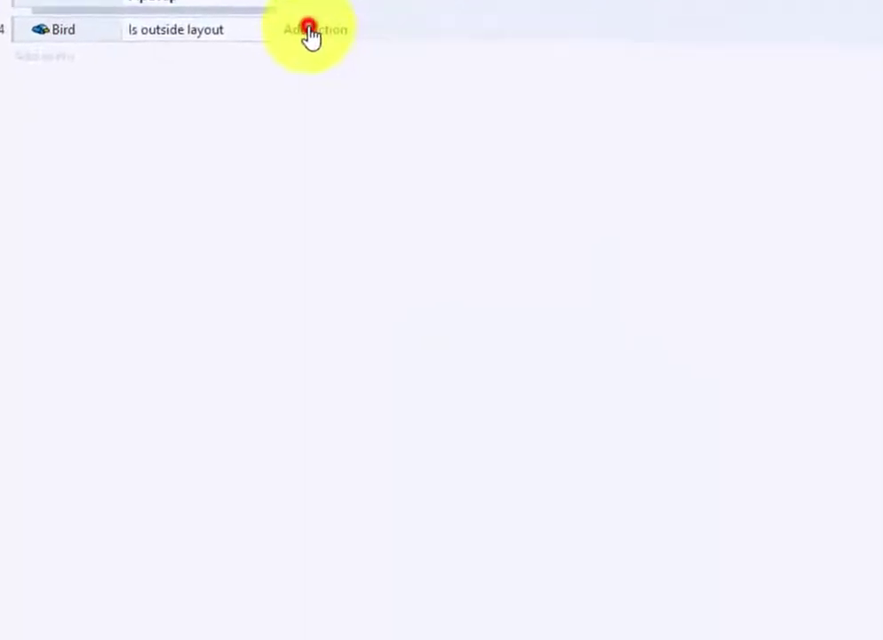
double_click(191, 130)
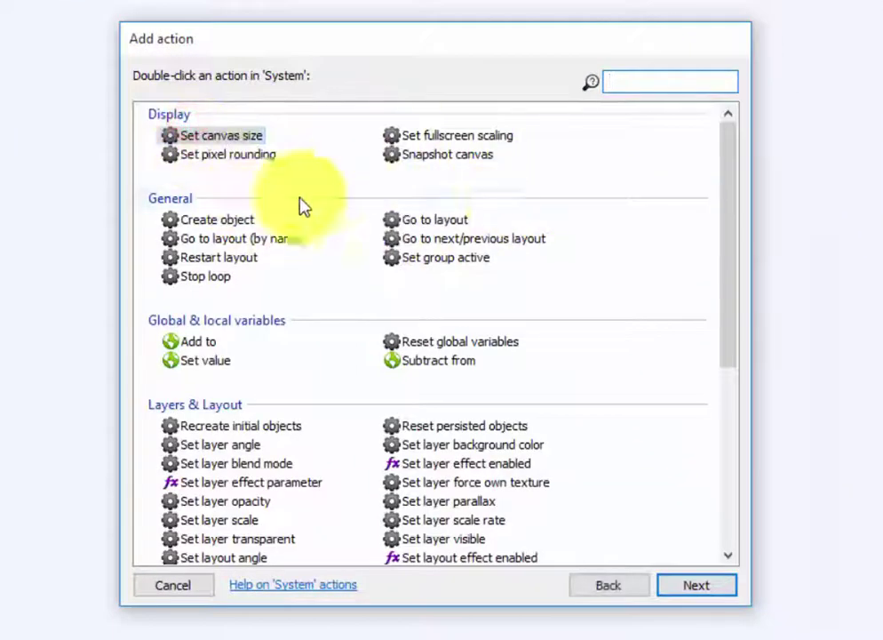
double_click(409, 221)
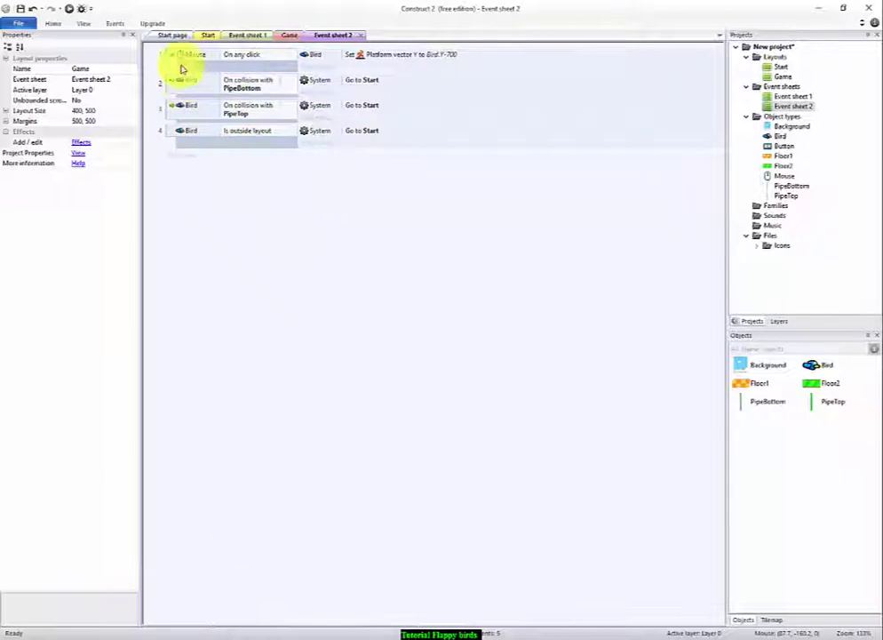
Add a new System 'Every tick' event below event 4 on Event sheet 2.
left_click(290, 34)
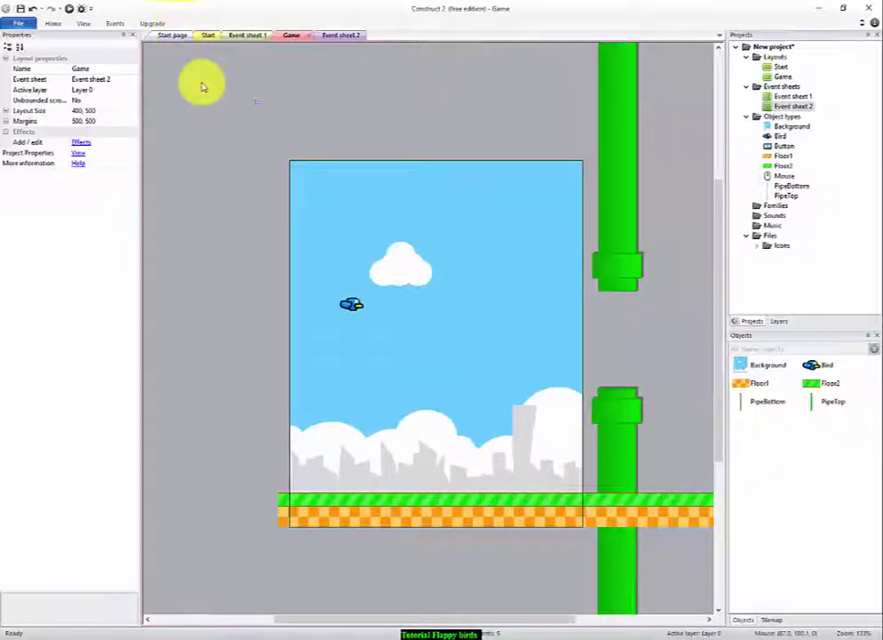
left_click(340, 35)
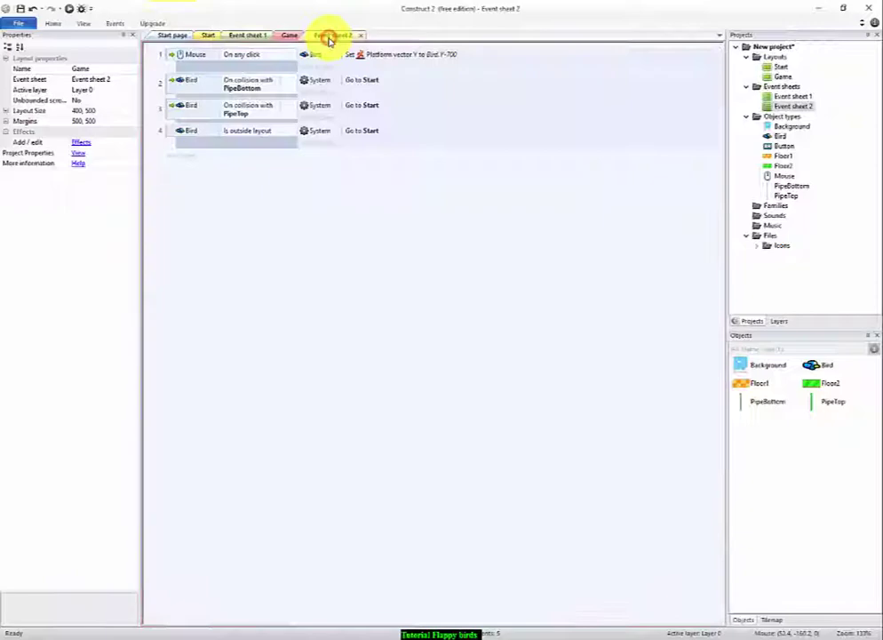
left_click(177, 156)
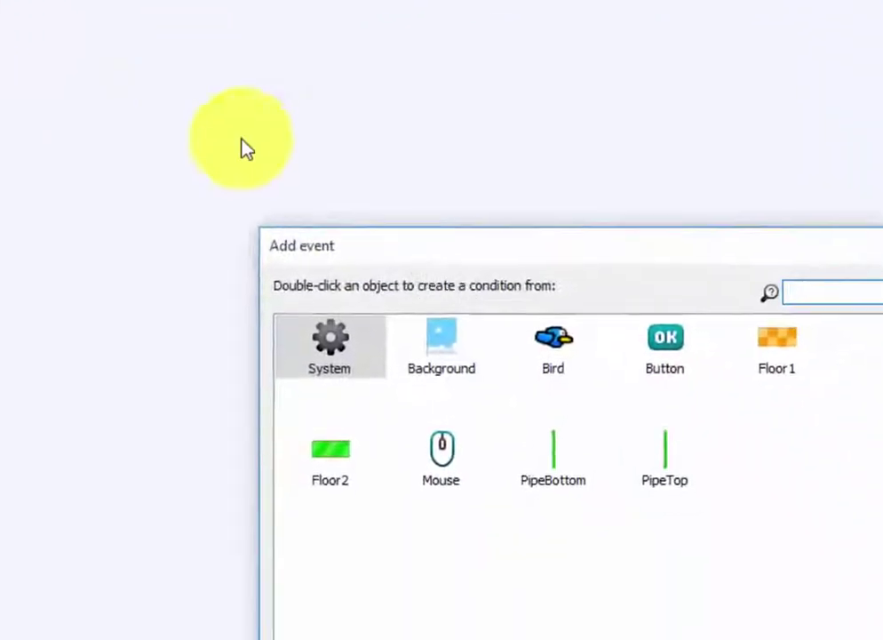
double_click(204, 166)
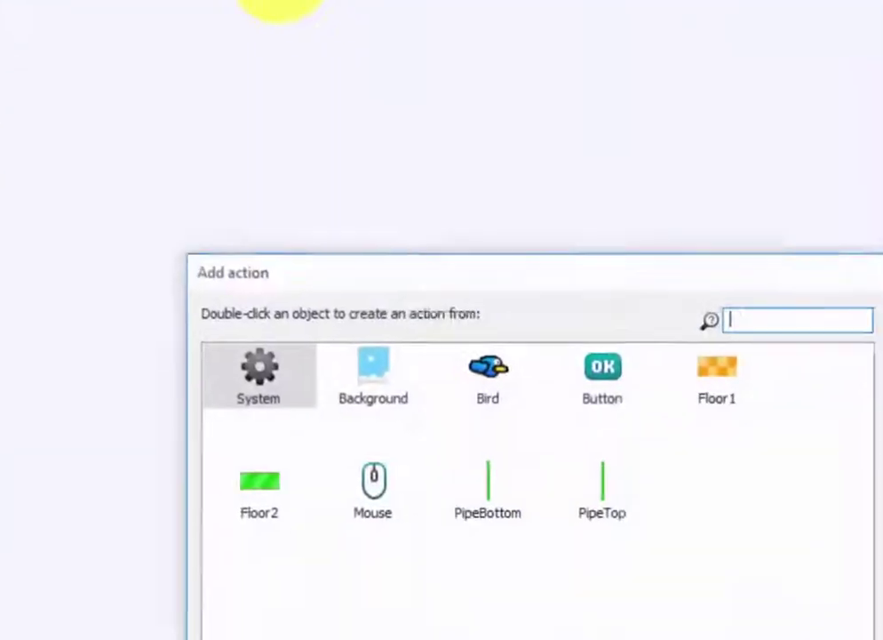
Give the Every tick event a PipeBottom Set X action of PipeBottom.X-5.
left_click(361, 245)
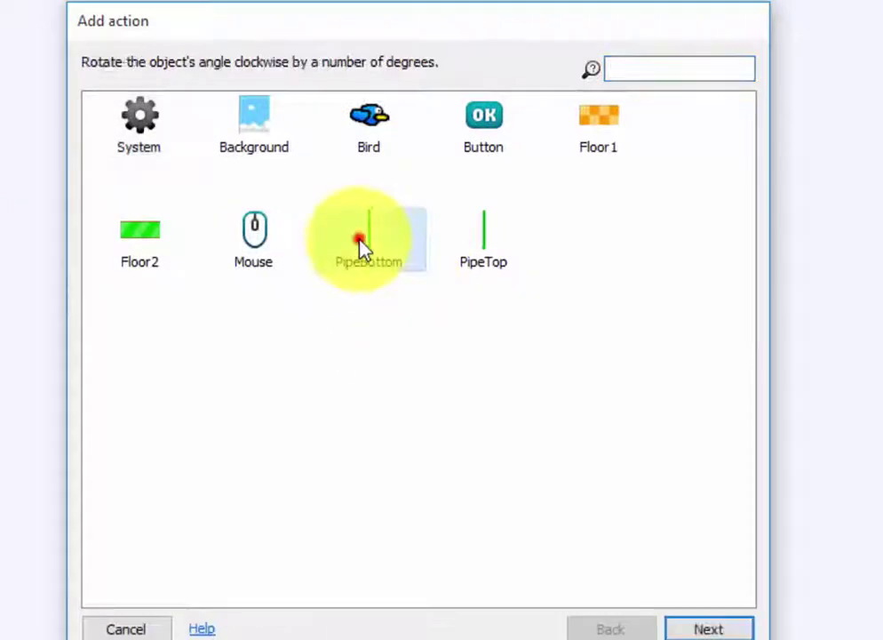
left_click(360, 246)
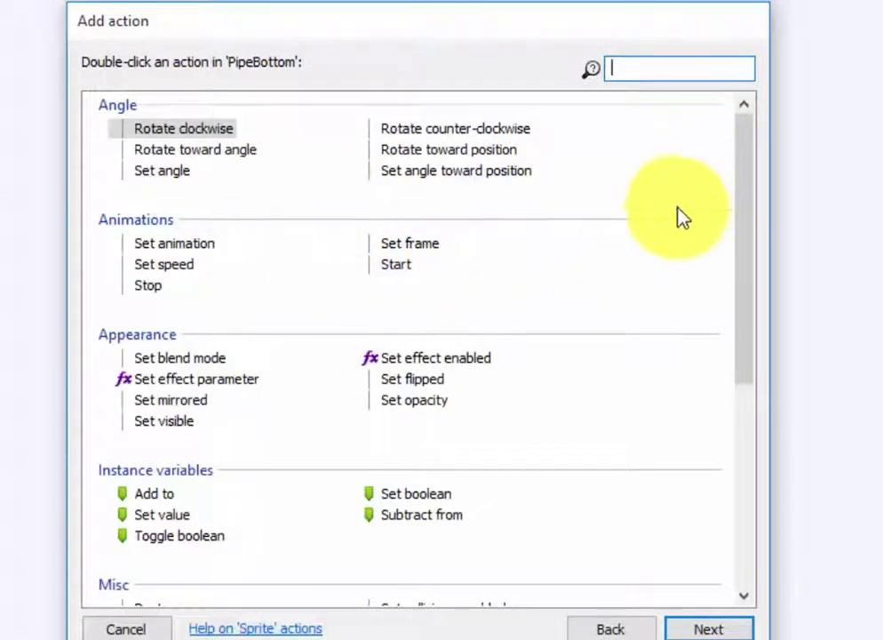
left_click_drag(749, 224, 757, 460)
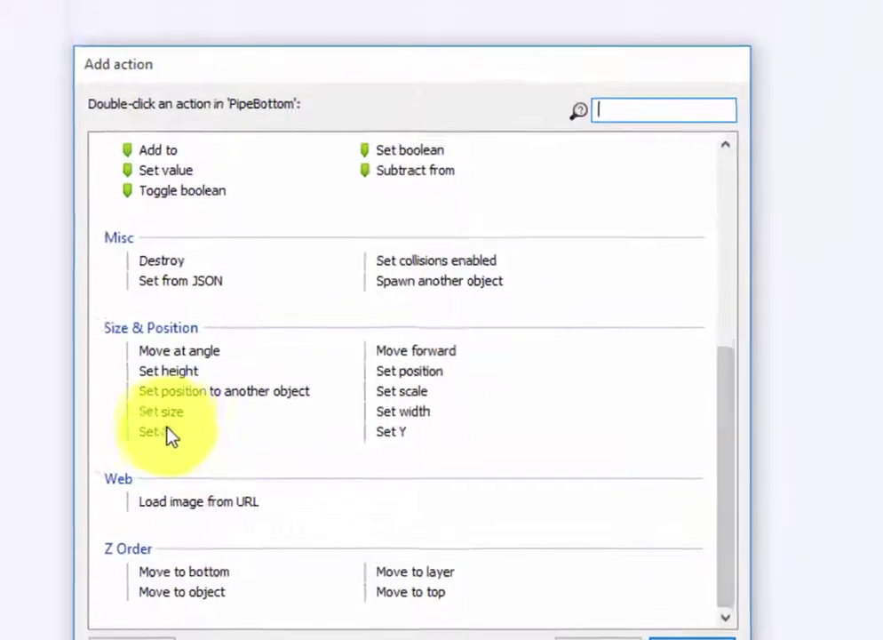
double_click(160, 404)
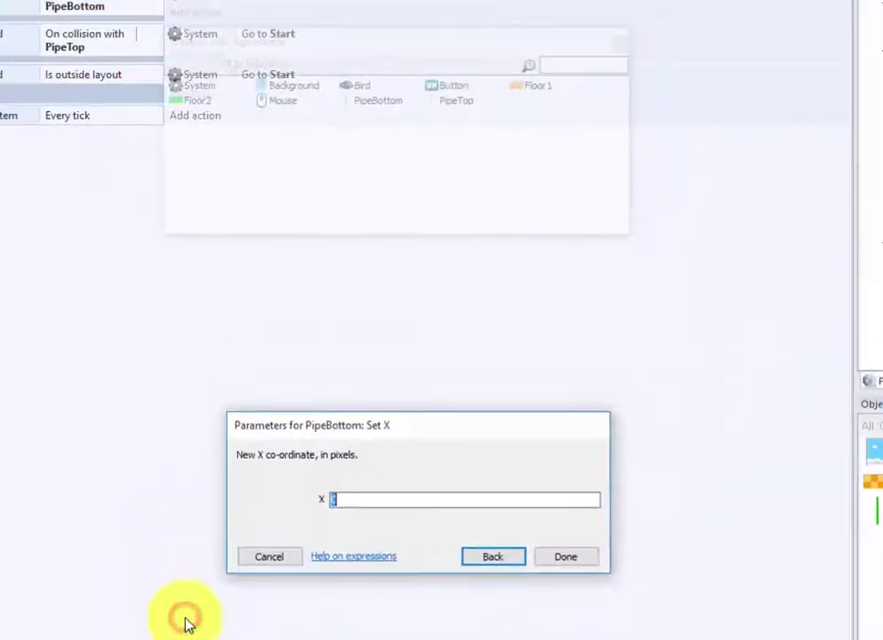
double_click(369, 102)
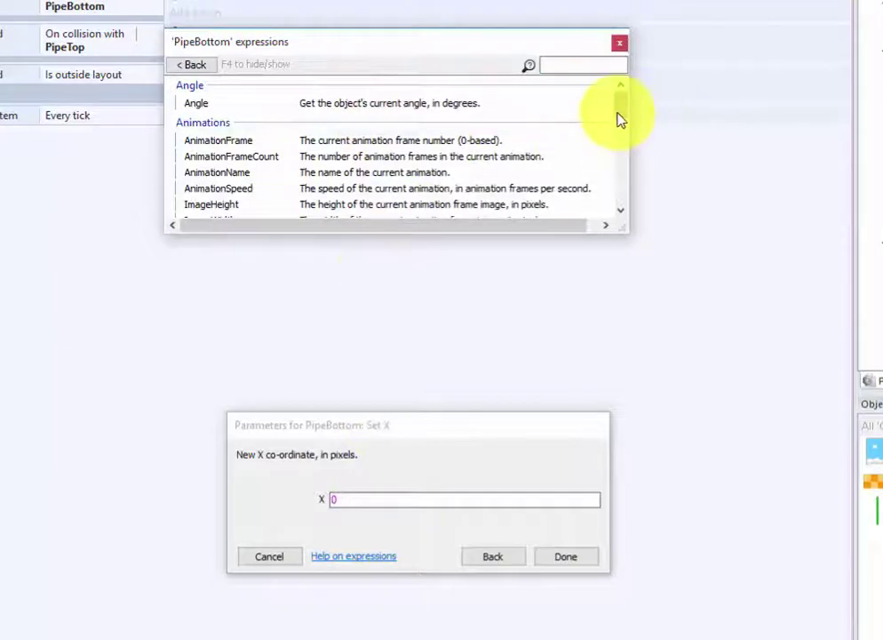
left_click_drag(620, 120, 620, 203)
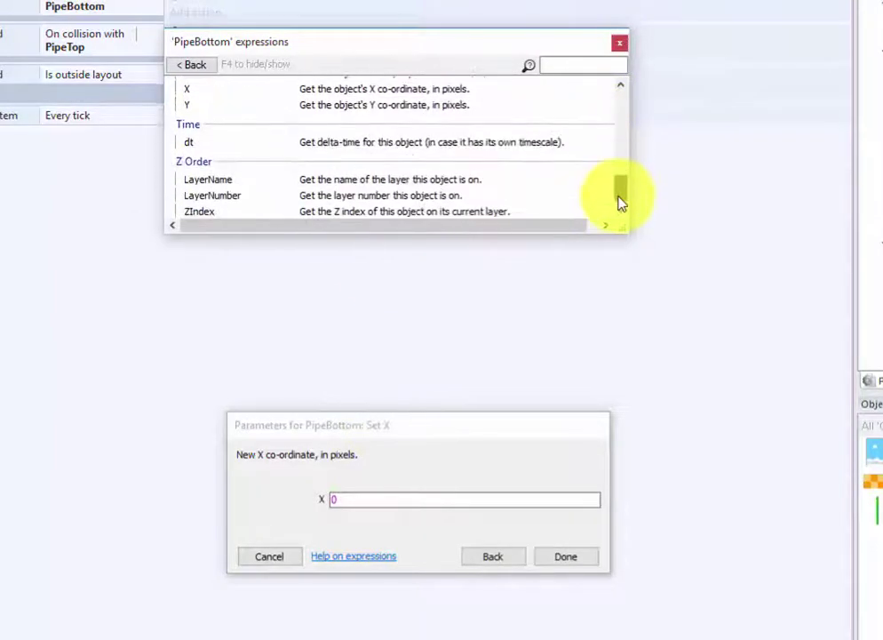
double_click(267, 89)
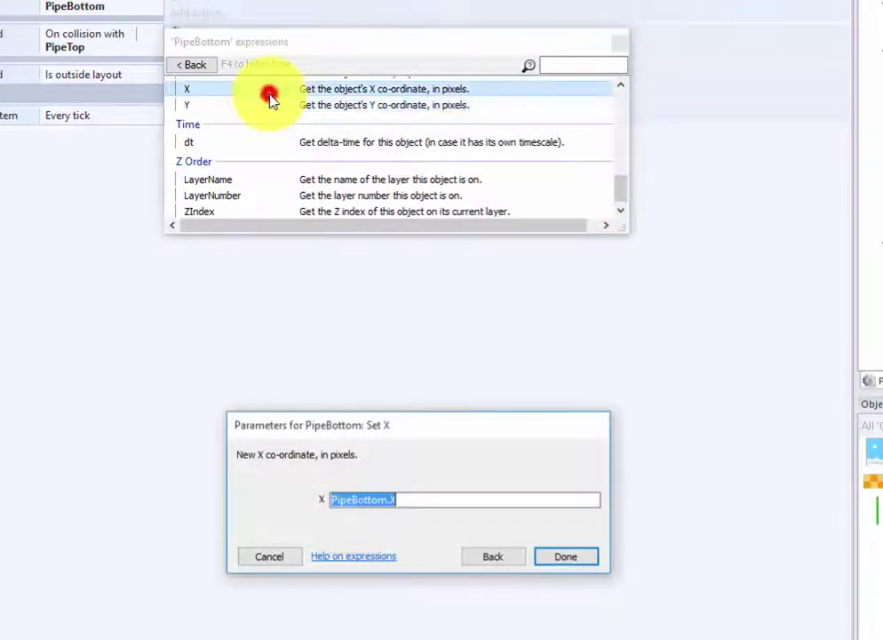
left_click(478, 498)
type("-5")
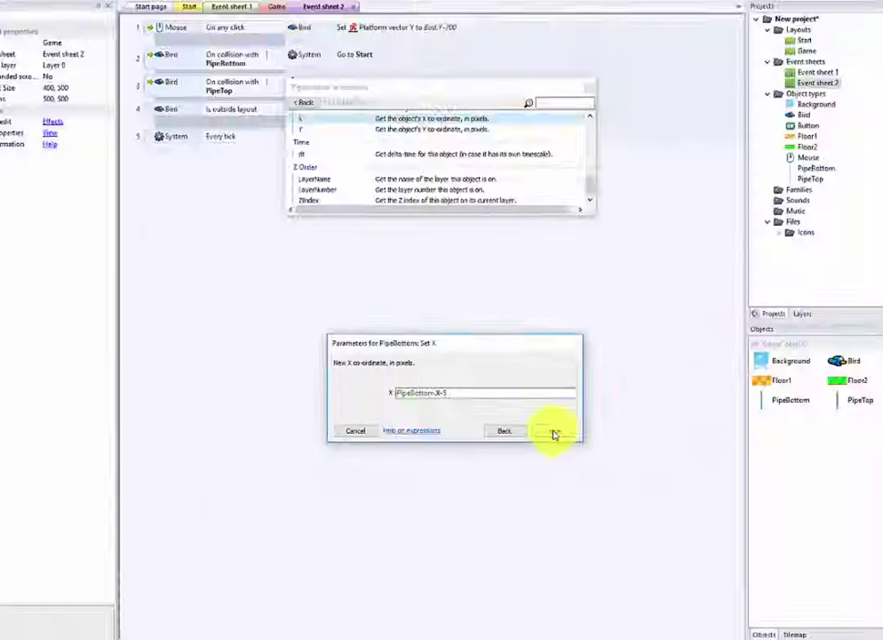
left_click(551, 432)
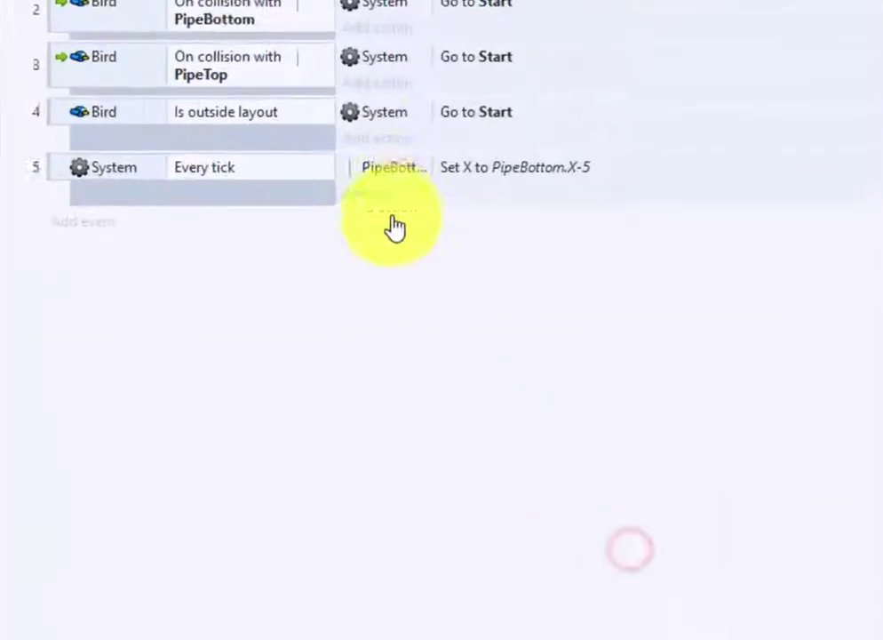
Add a PipeTop Set X action of PipeTop.X-5 to the Every tick event.
left_click(316, 178)
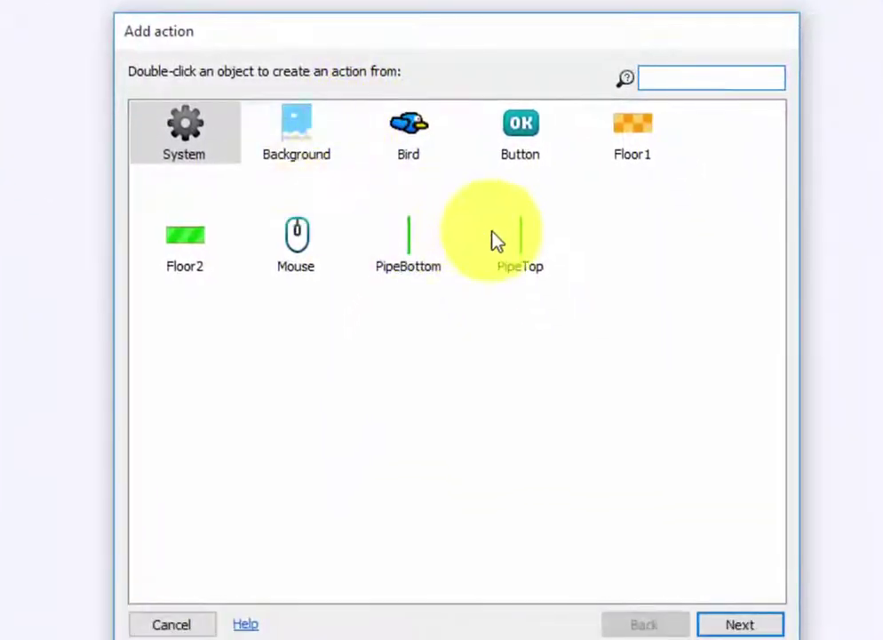
left_click(506, 238)
double_click(491, 245)
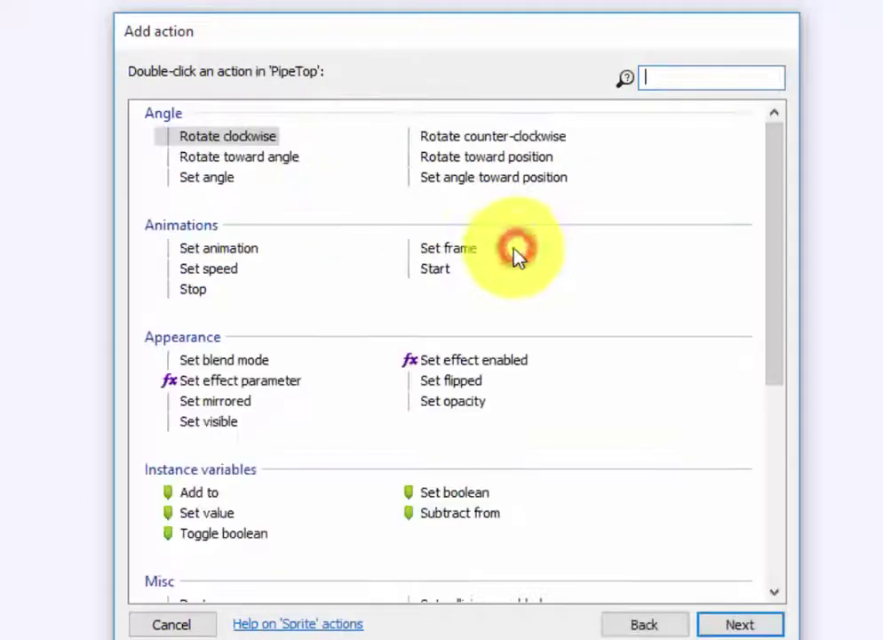
left_click_drag(770, 171, 778, 349)
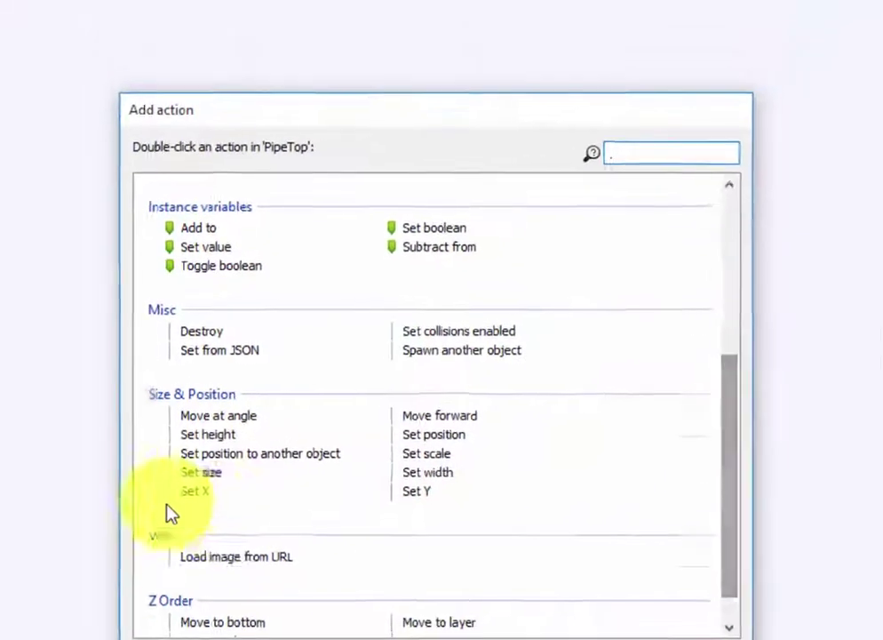
double_click(195, 479)
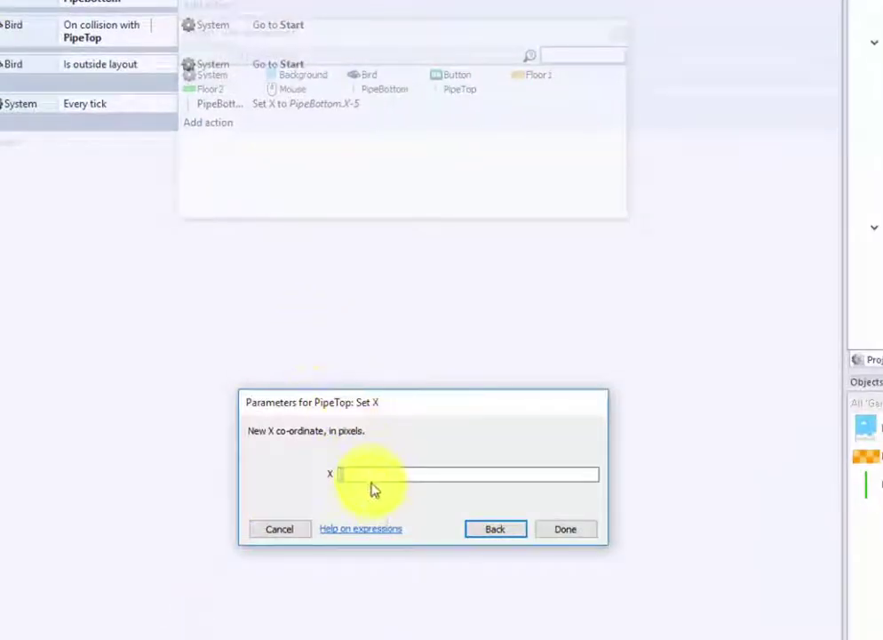
double_click(459, 89)
left_click_drag(620, 95, 611, 174)
double_click(203, 93)
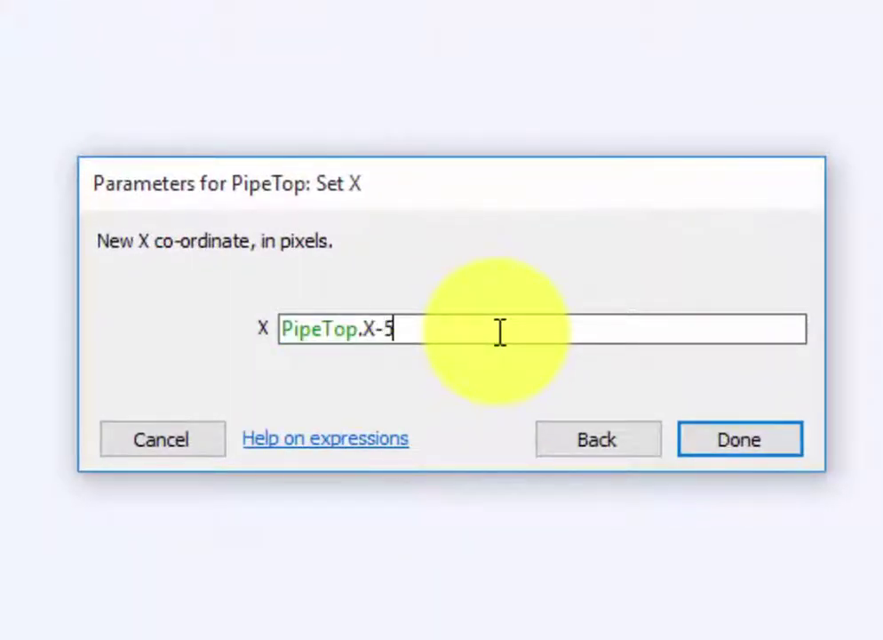
left_click(724, 436)
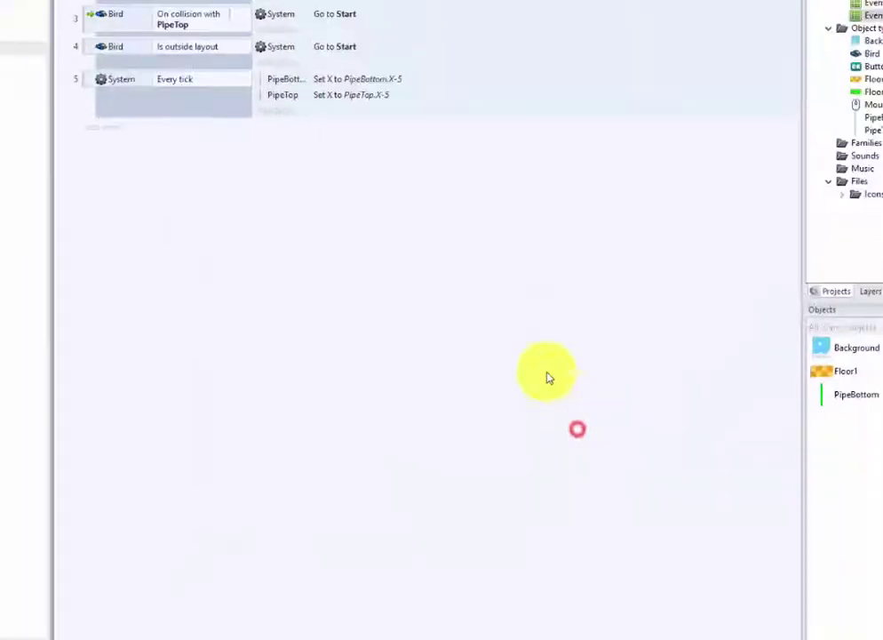
Add a Floor1 Set X action of Floor1.X-5 to the Every tick event.
left_click(342, 296)
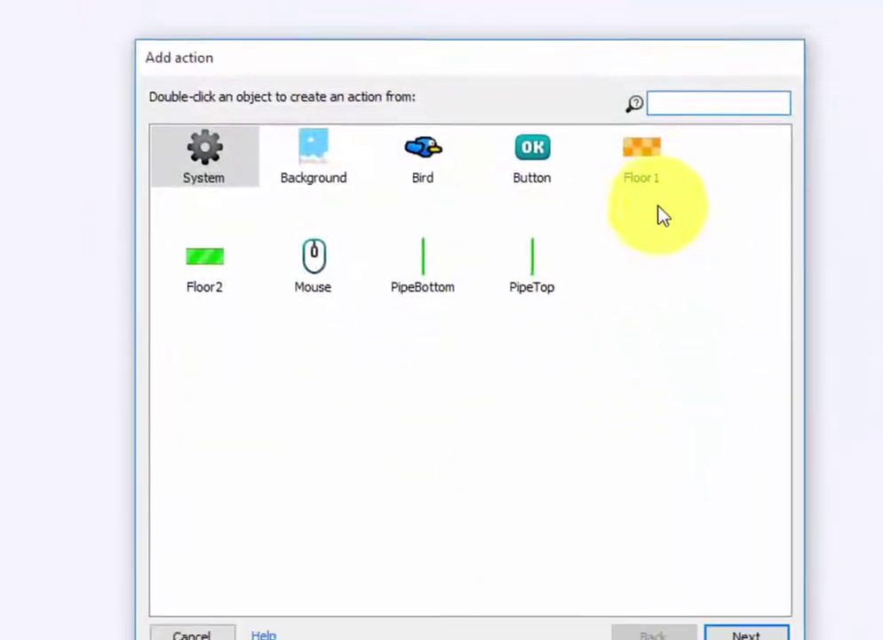
double_click(645, 142)
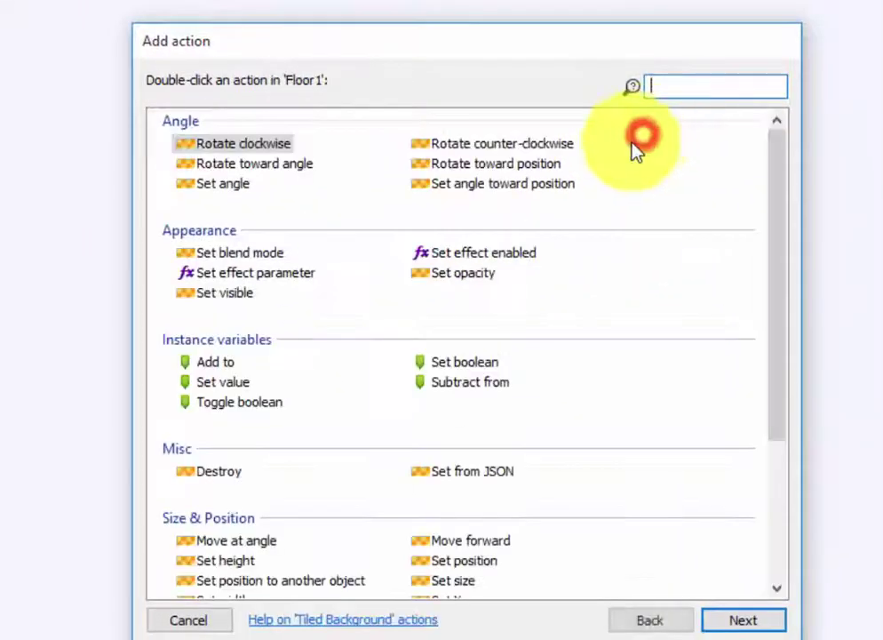
left_click_drag(773, 173, 784, 378)
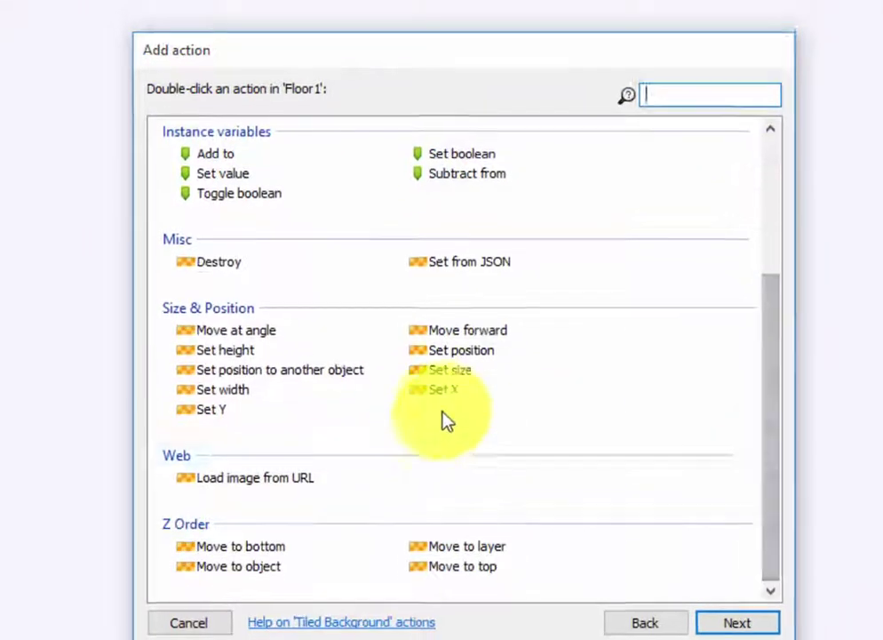
double_click(447, 384)
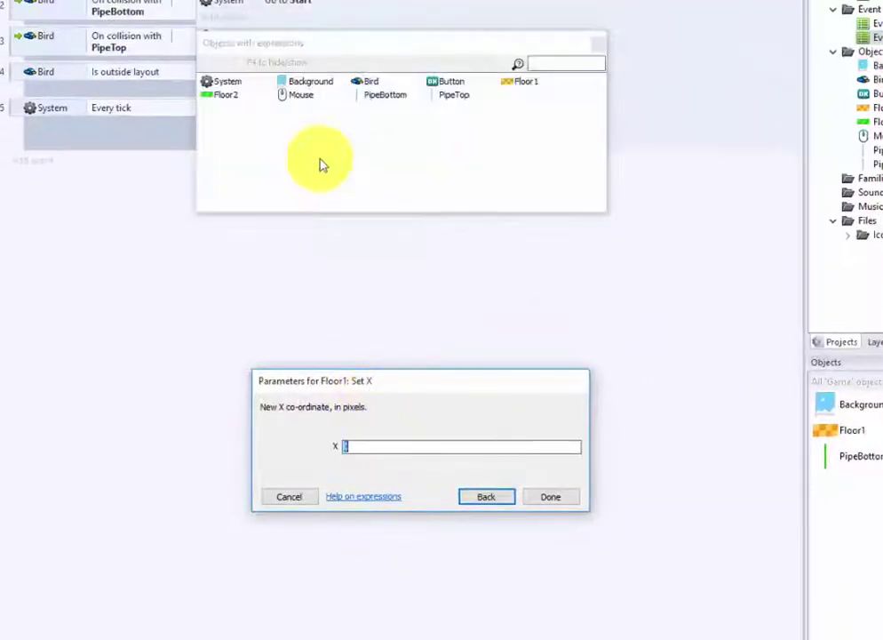
double_click(515, 83)
left_click_drag(600, 108, 599, 169)
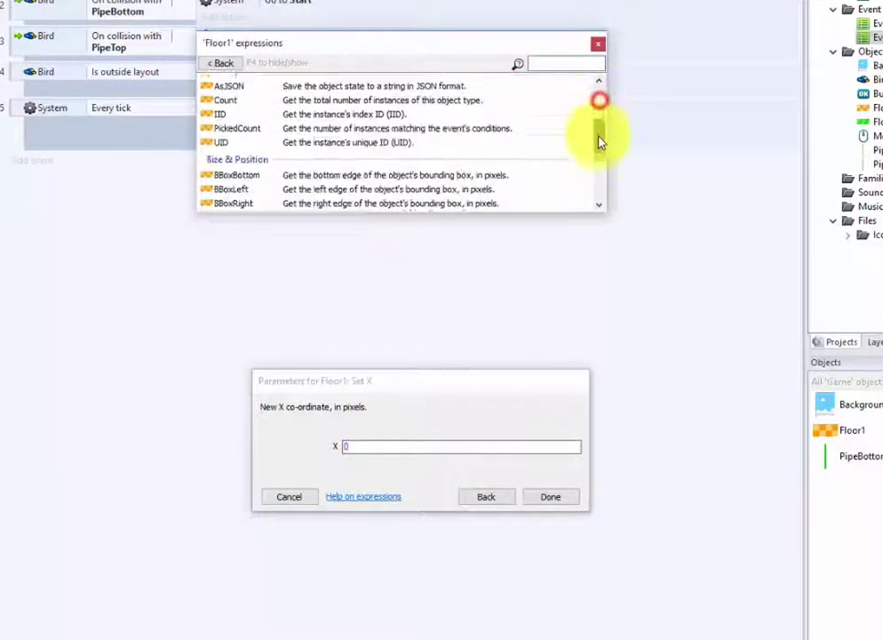
double_click(258, 163)
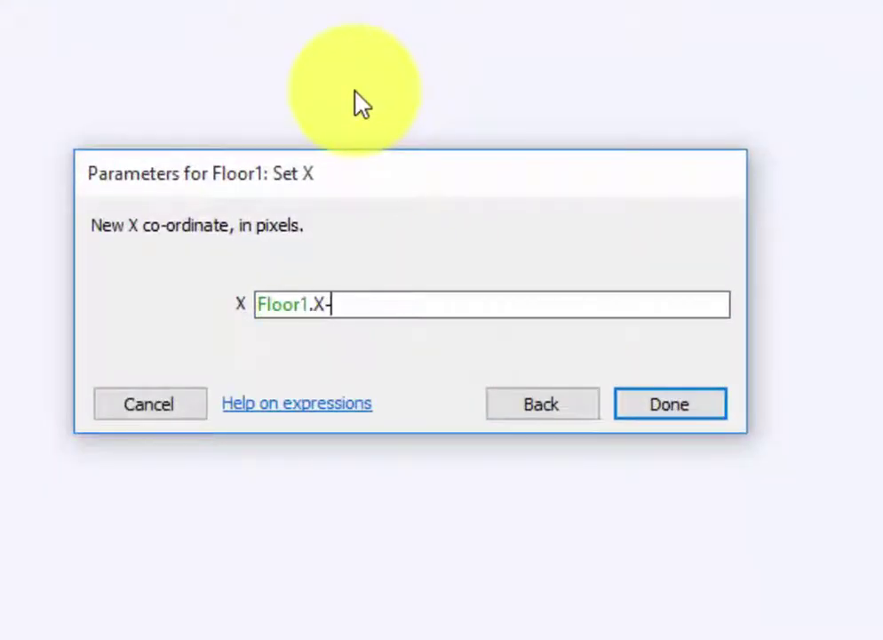
type("5")
left_click(680, 413)
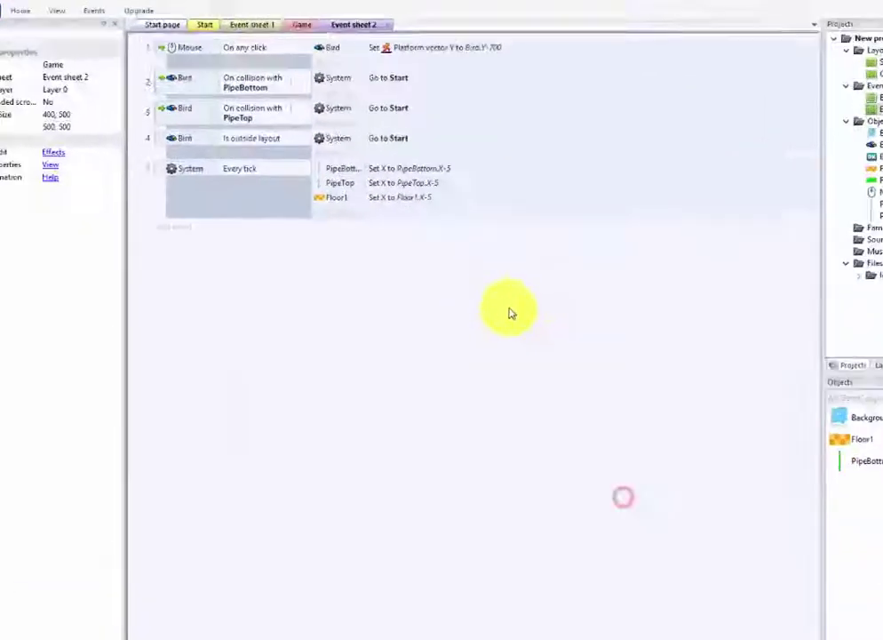
Add a Floor2 Set X action of Floor2.X-5 to the Every tick event.
left_click(334, 212)
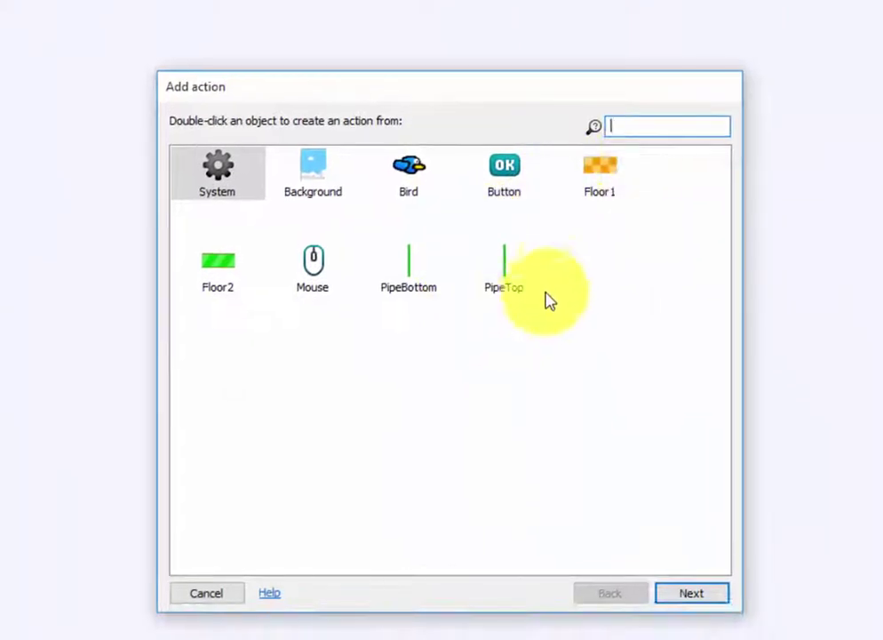
double_click(216, 266)
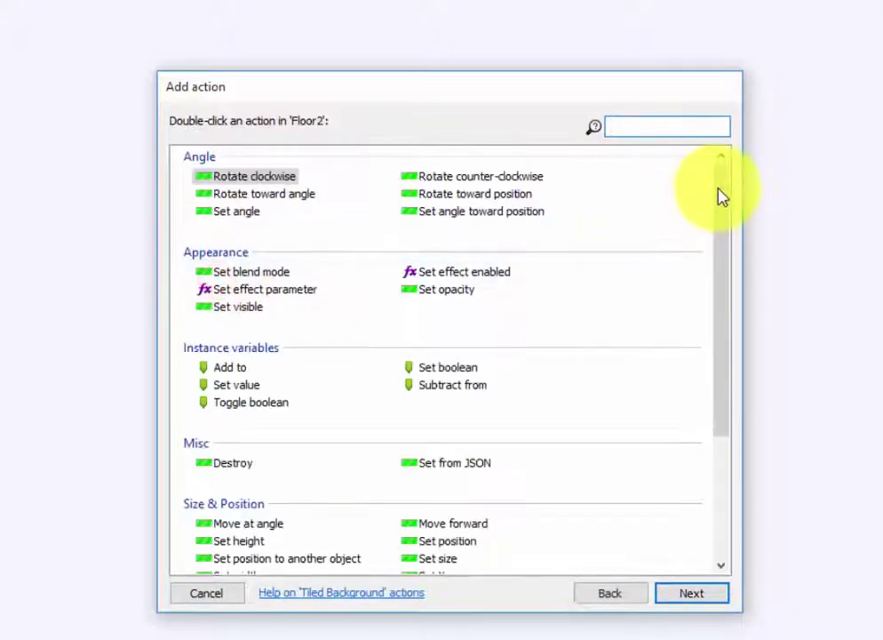
left_click_drag(724, 190, 734, 270)
scroll(375, 408, "down", 3)
double_click(414, 389)
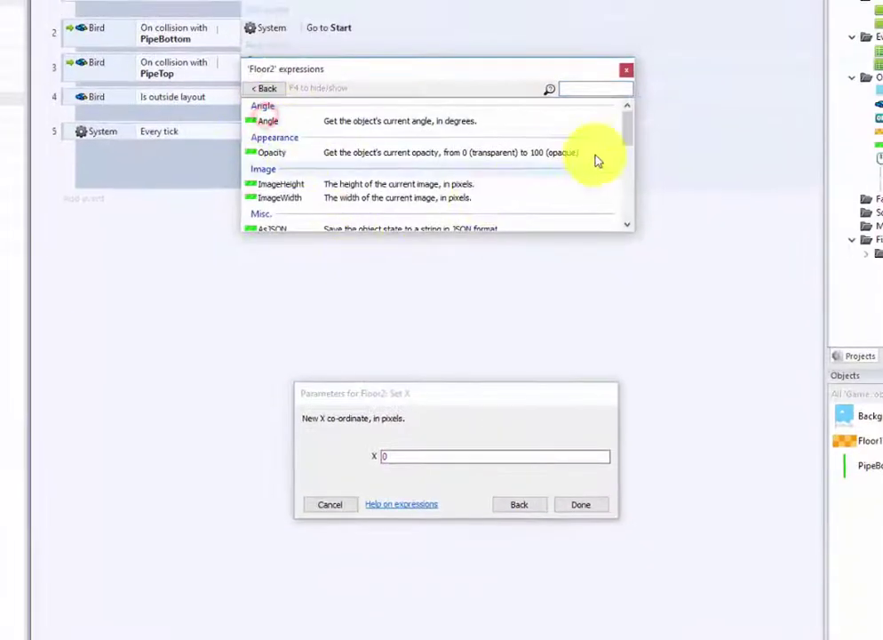
left_click_drag(627, 132, 631, 191)
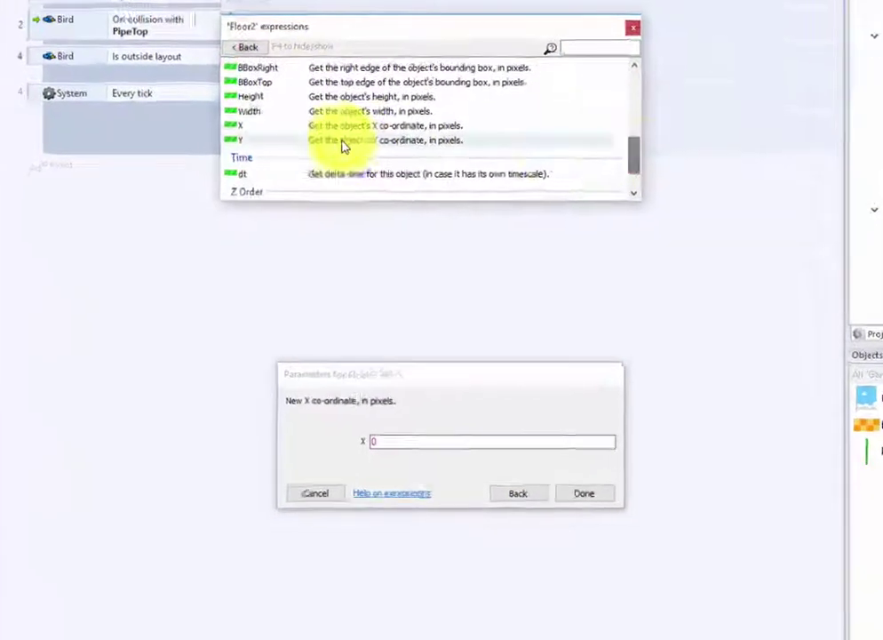
double_click(345, 143)
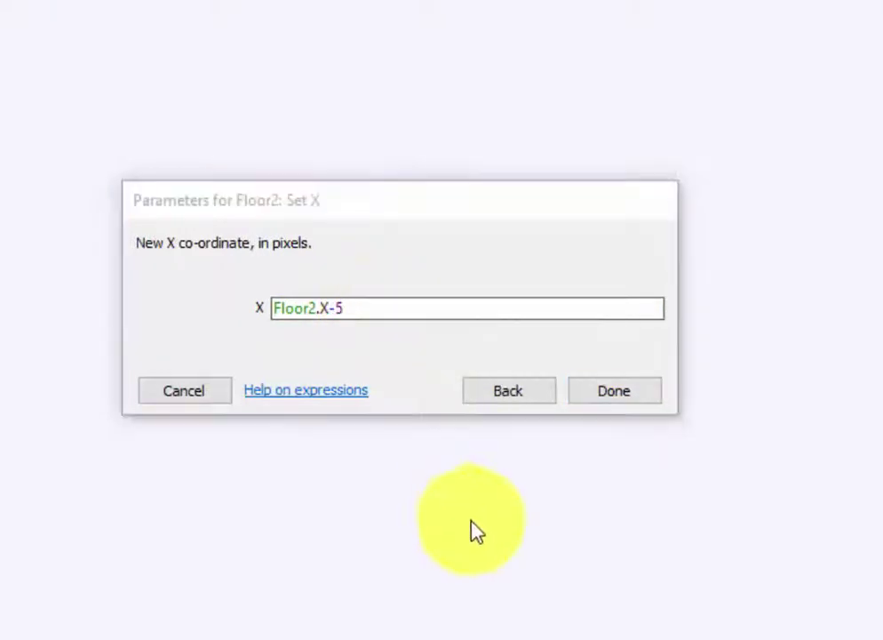
left_click(614, 390)
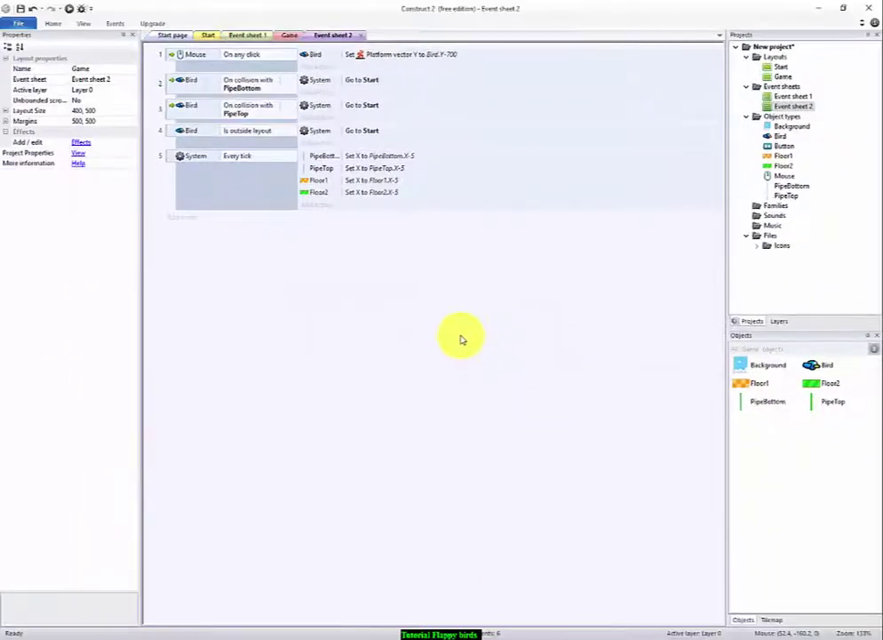
Test-run the Game layout, flapping the bird while pipes and floors scroll left.
left_click(292, 36)
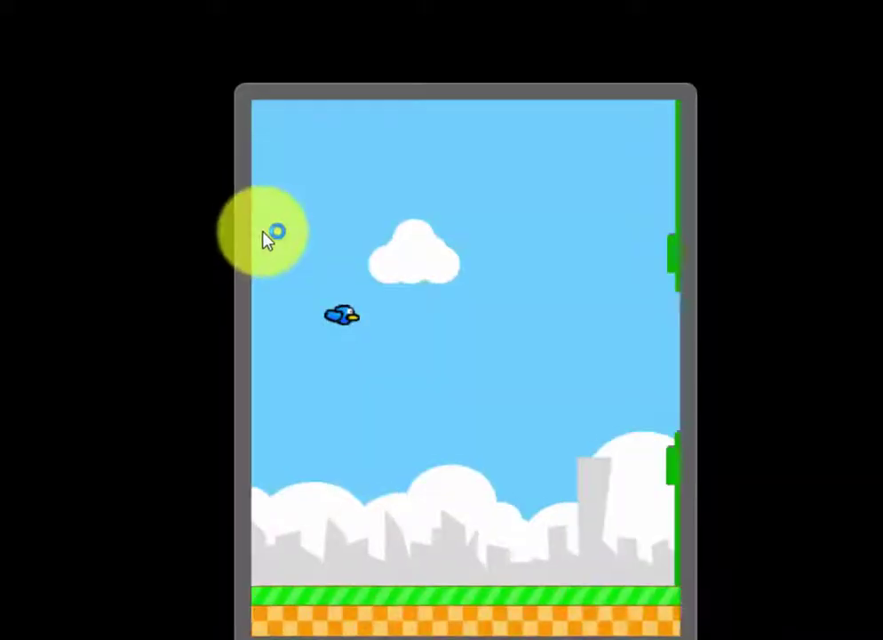
left_click(266, 215)
left_click(415, 292)
left_click(427, 272)
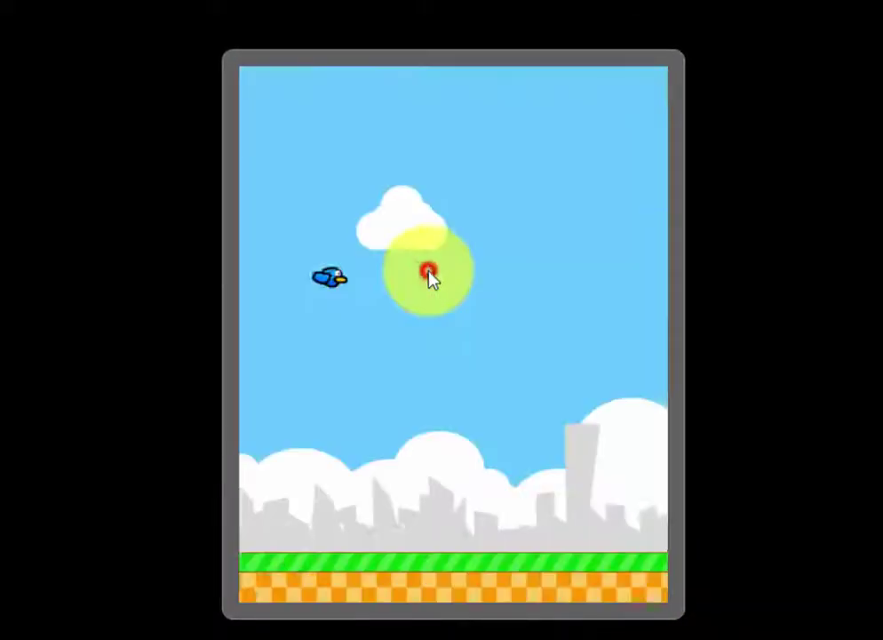
left_click(425, 306)
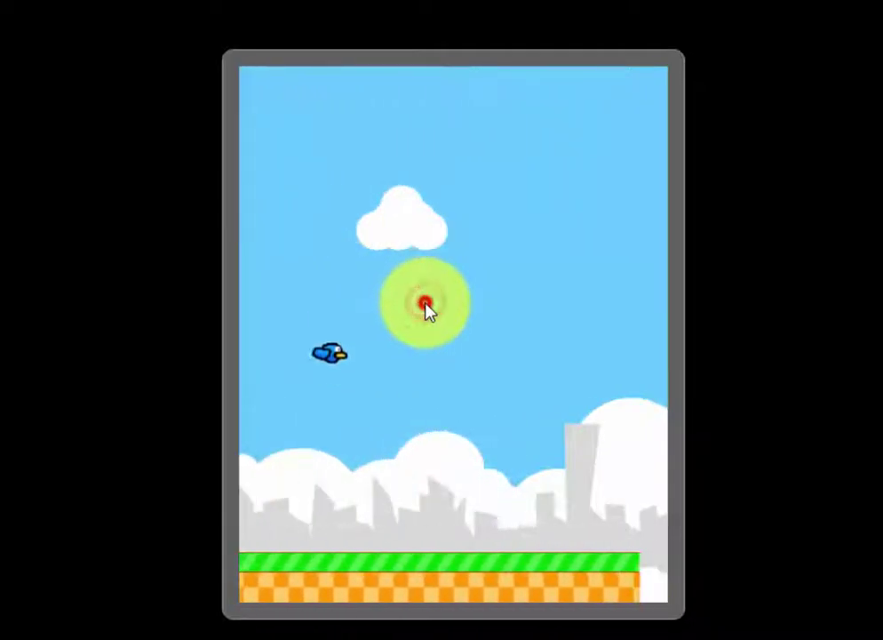
left_click(425, 306)
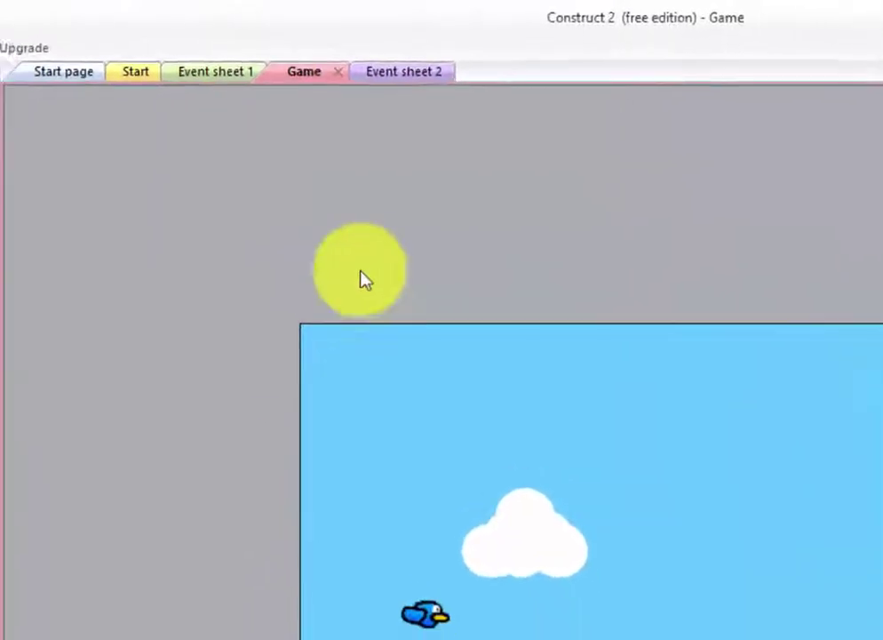
Add a Floor1 'Compare X' event: X less or equal to -560.
left_click(355, 44)
left_click(213, 230)
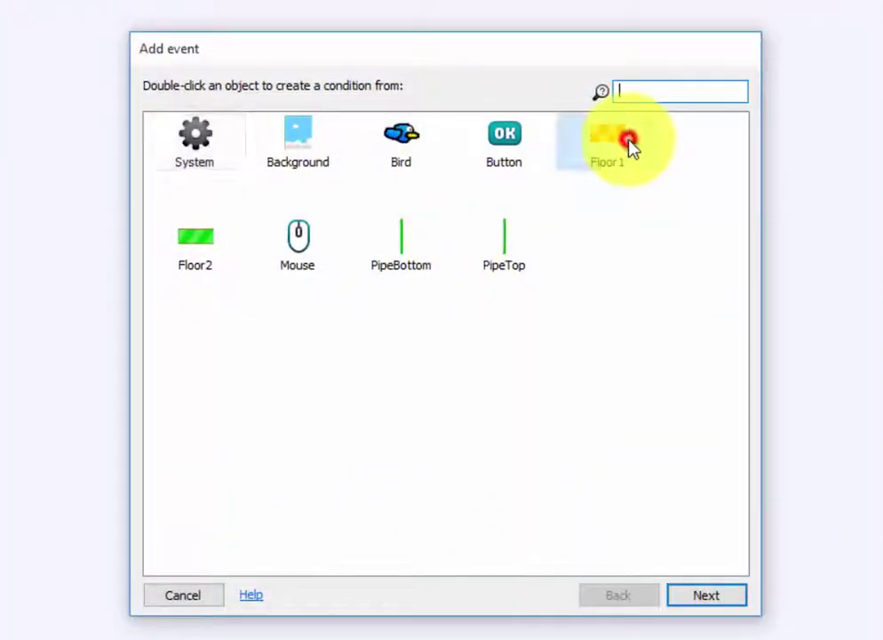
double_click(629, 146)
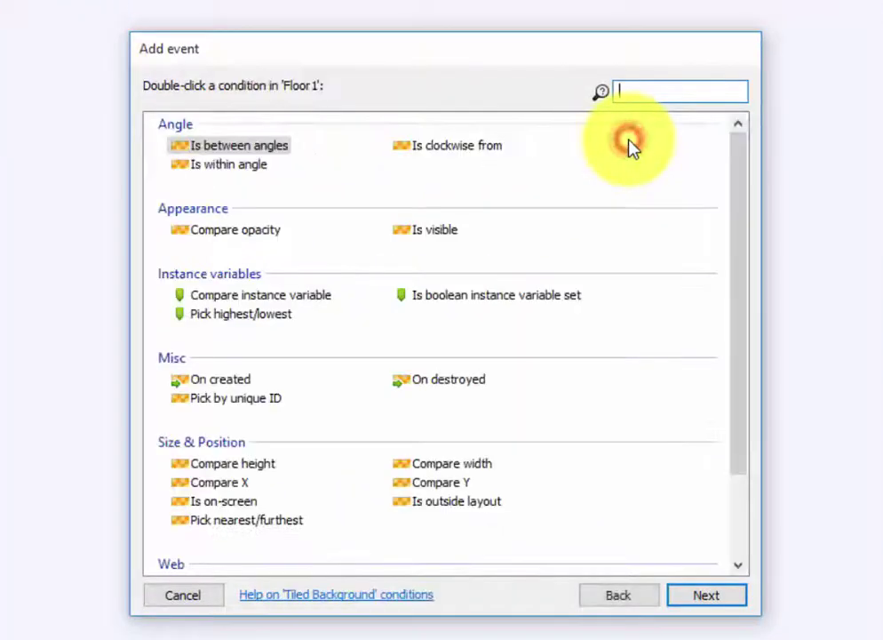
left_click_drag(745, 169, 746, 256)
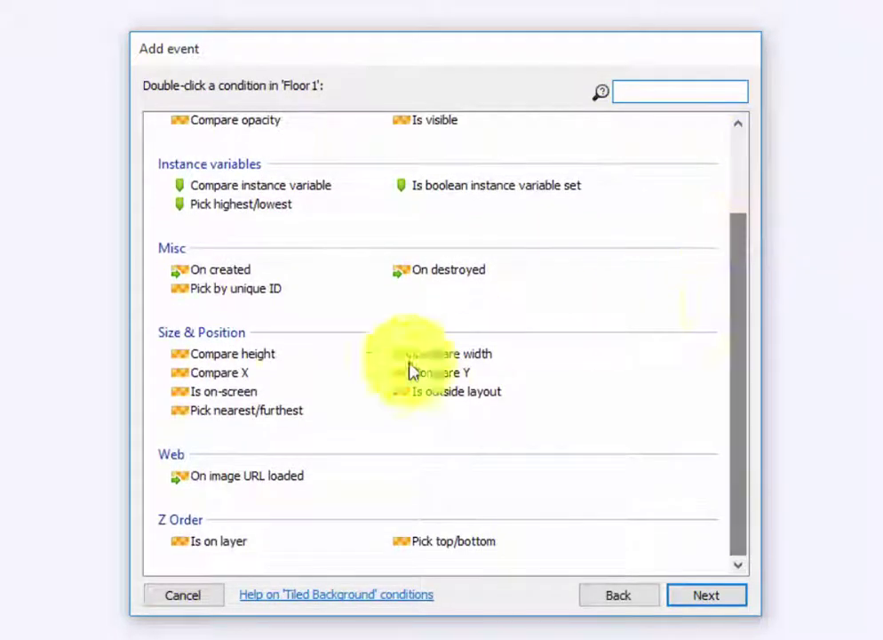
double_click(245, 374)
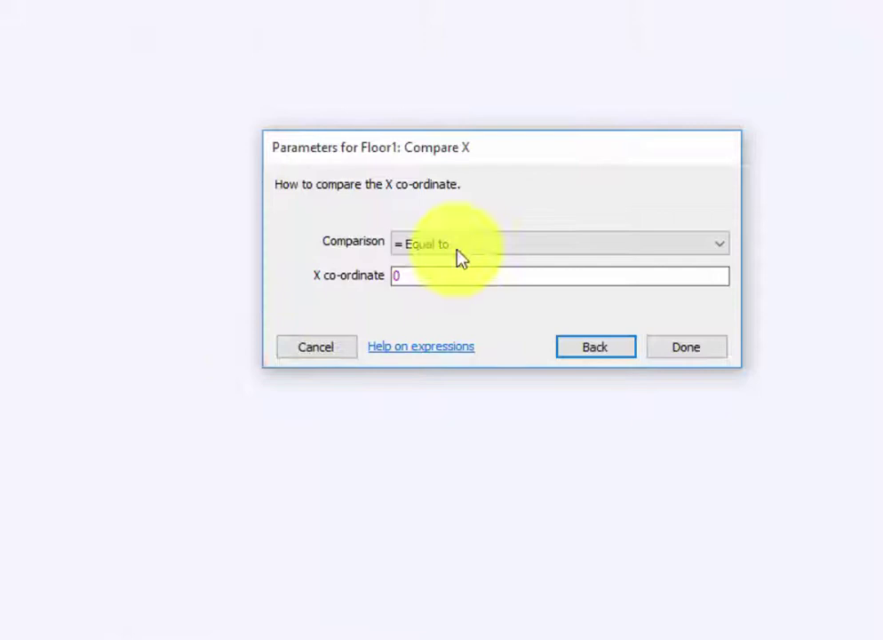
left_click(457, 248)
key("Escape")
left_click(441, 275)
type("-560")
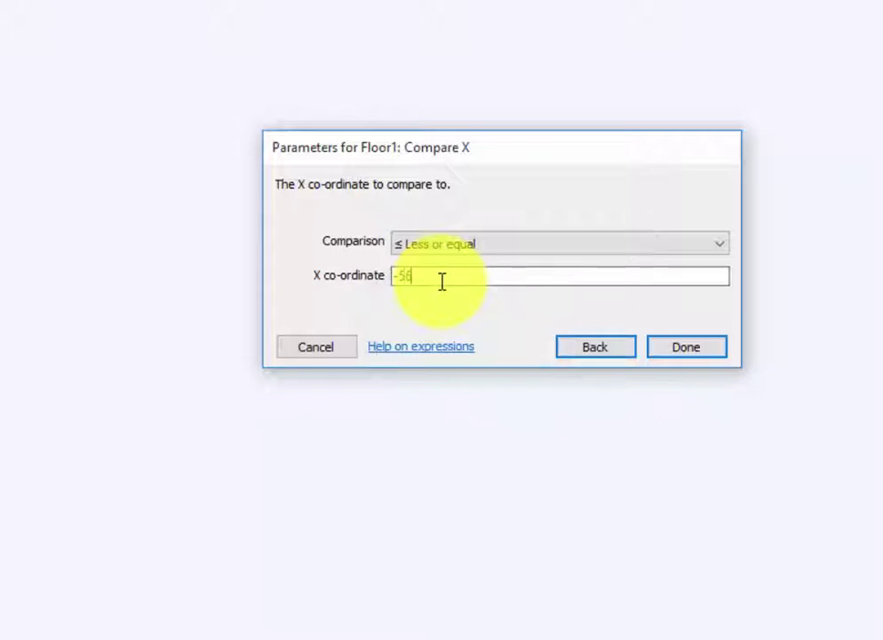
left_click(673, 354)
Start a Floor1 Set X action under the new Floor1 X ≤ -560 event.
left_click(281, 42)
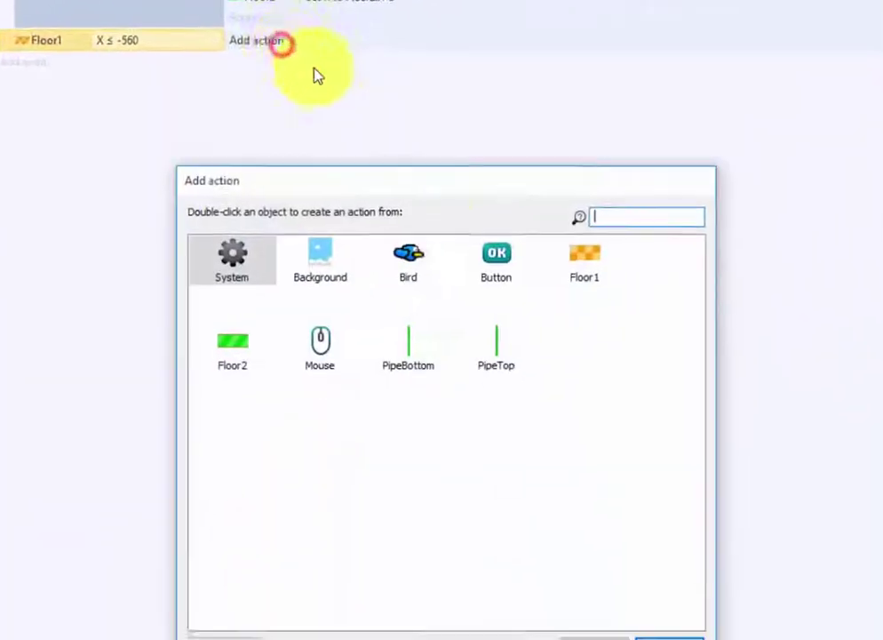
double_click(571, 172)
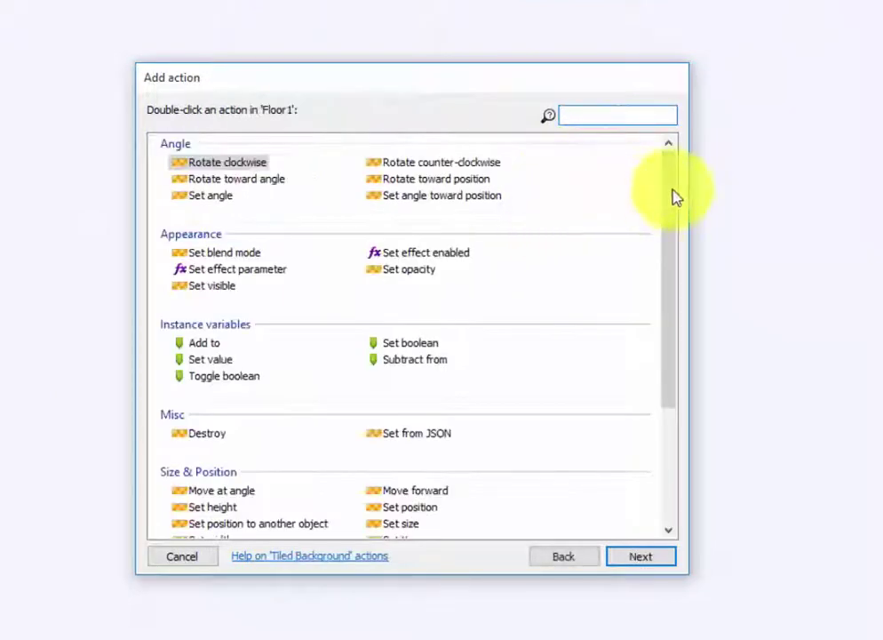
left_click_drag(675, 198, 668, 302)
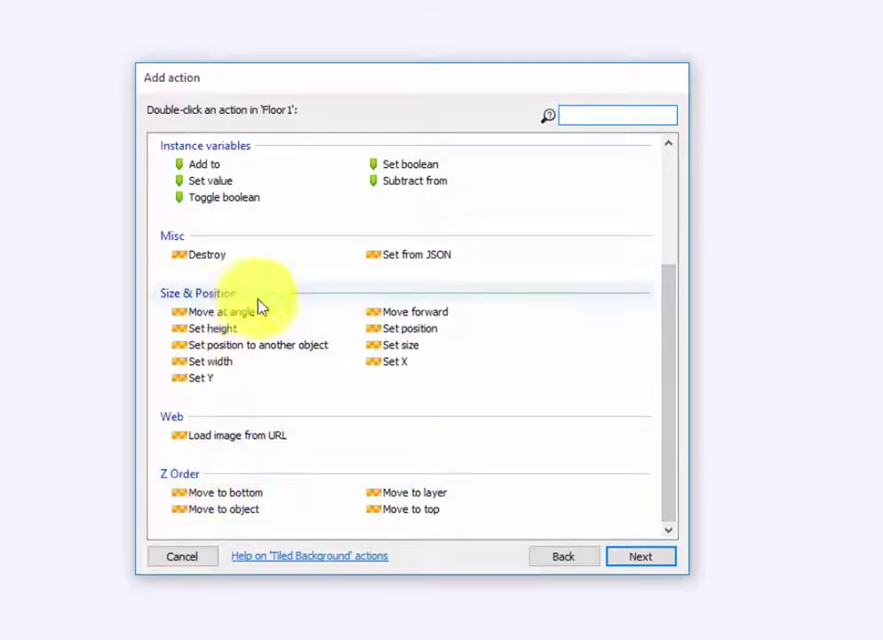
double_click(392, 362)
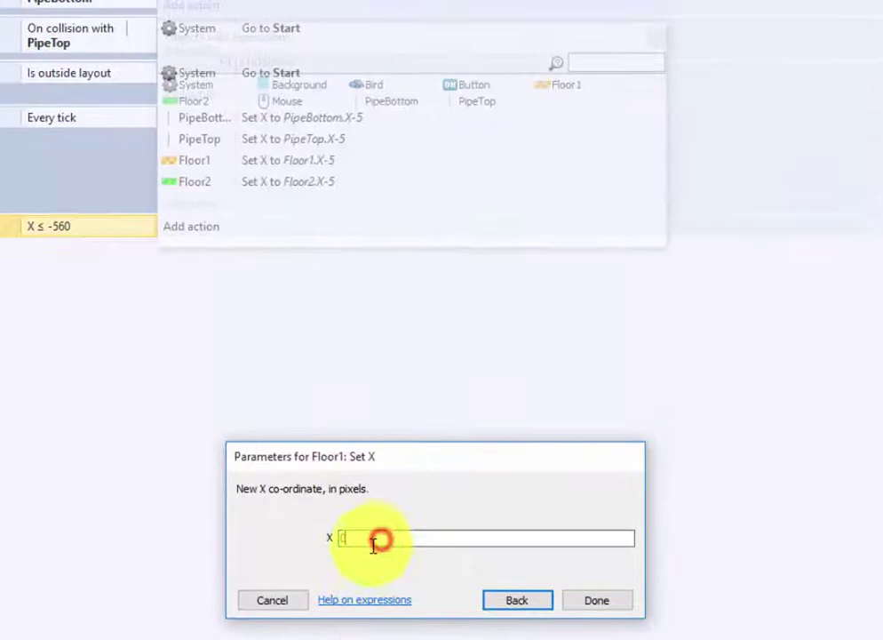
Finish Floor1's reset to X 0, then add a Floor2 X ≤ -420 event.
left_click(593, 598)
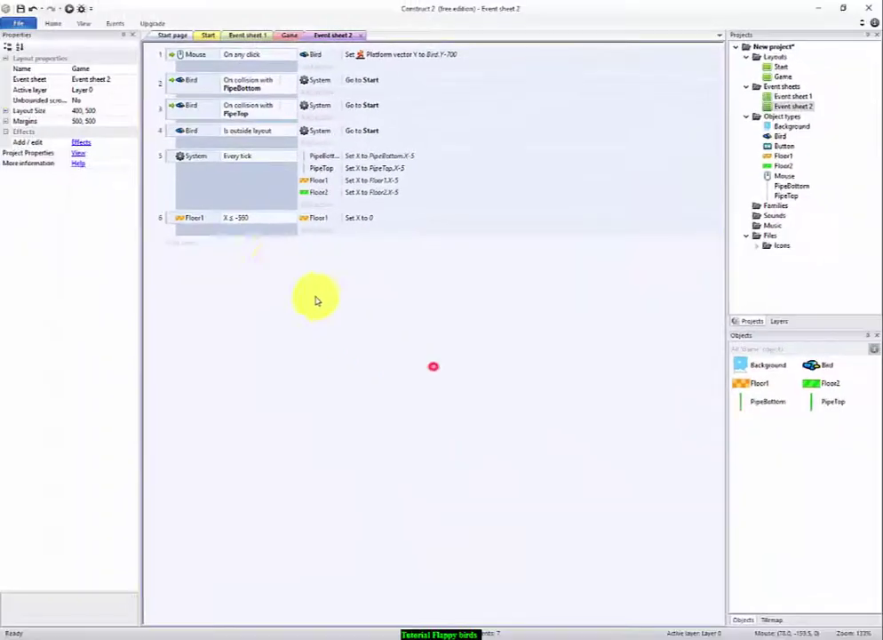
left_click(225, 254)
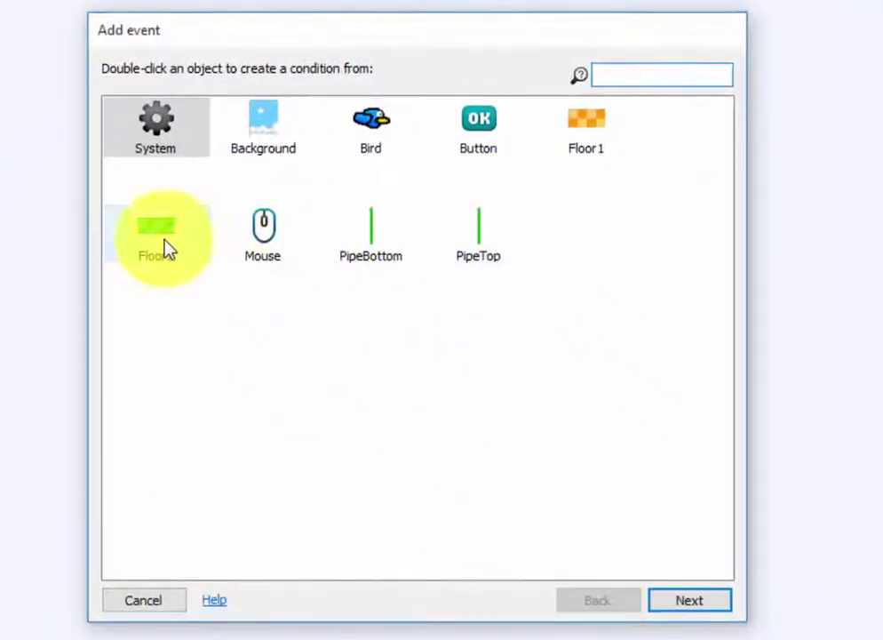
double_click(165, 245)
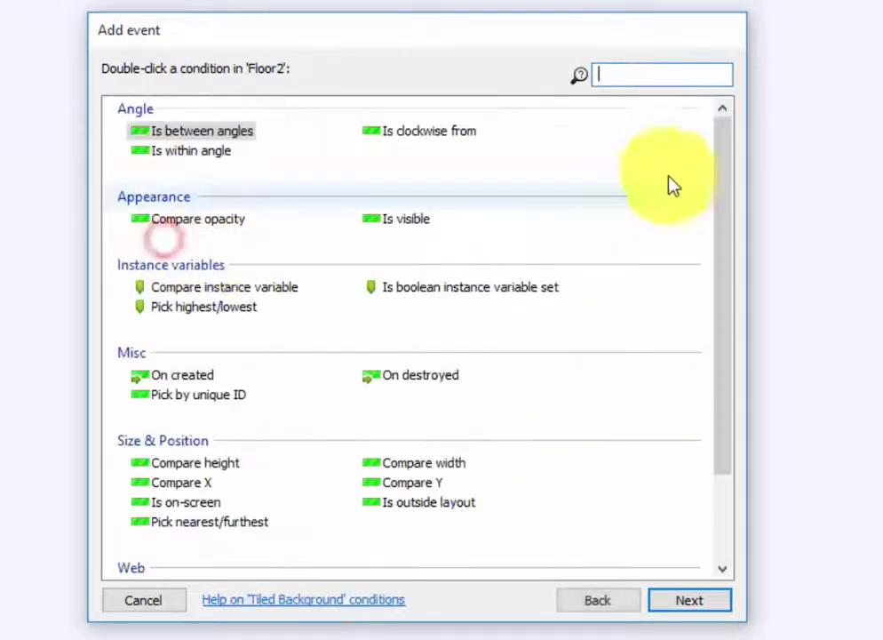
left_click_drag(730, 169, 733, 186)
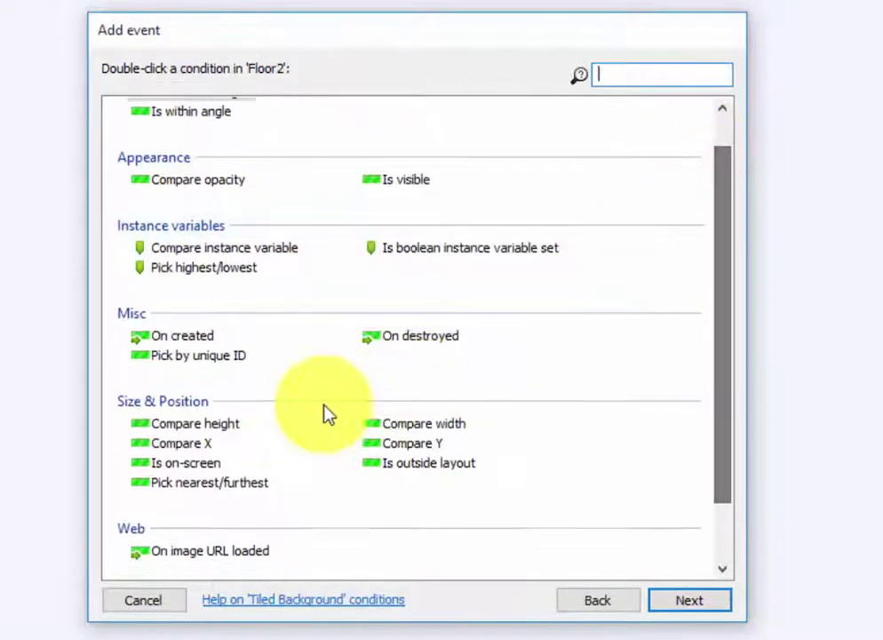
double_click(197, 452)
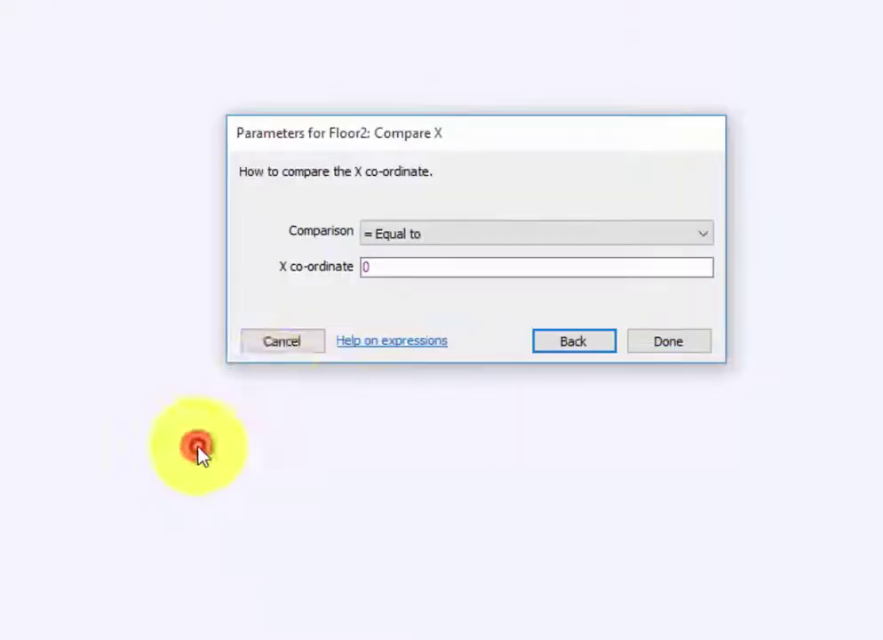
left_click(439, 233)
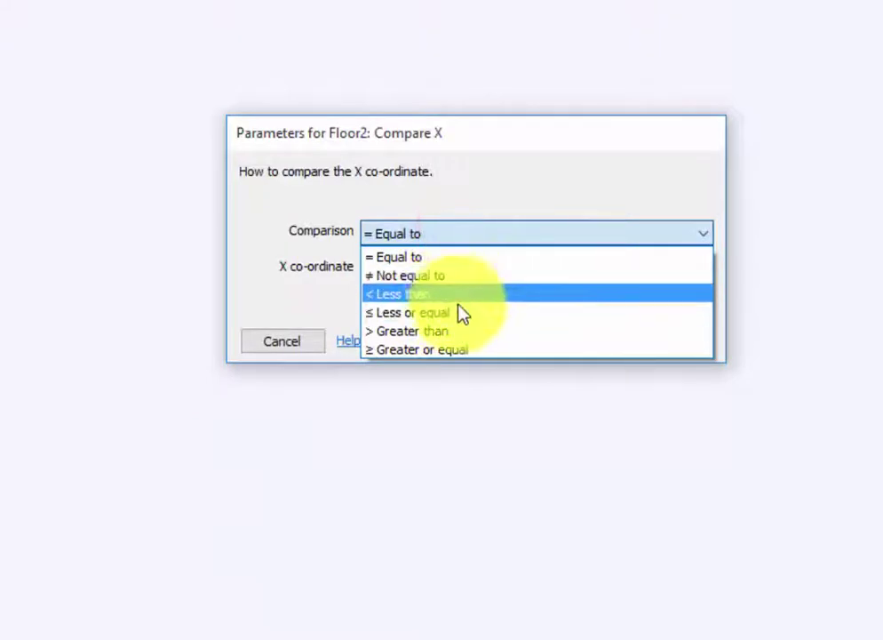
left_click(458, 313)
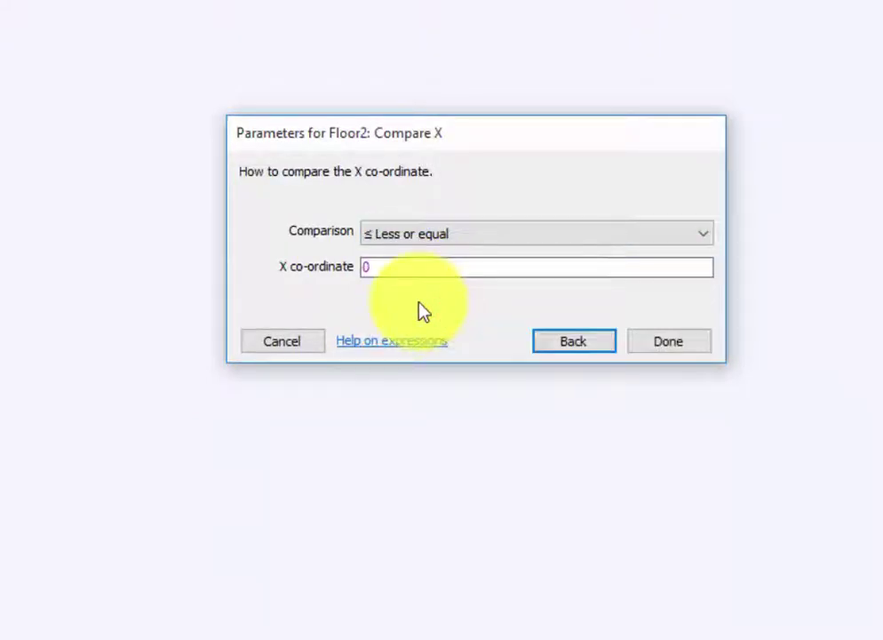
key("Tab")
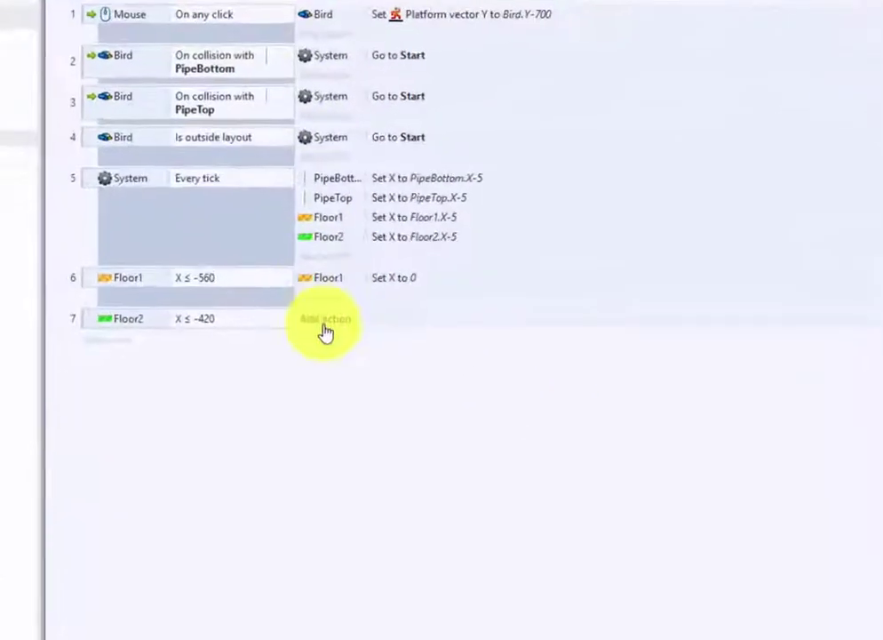
Give the Floor2 event a Set X action resetting Floor2 to X 0.
left_click(324, 271)
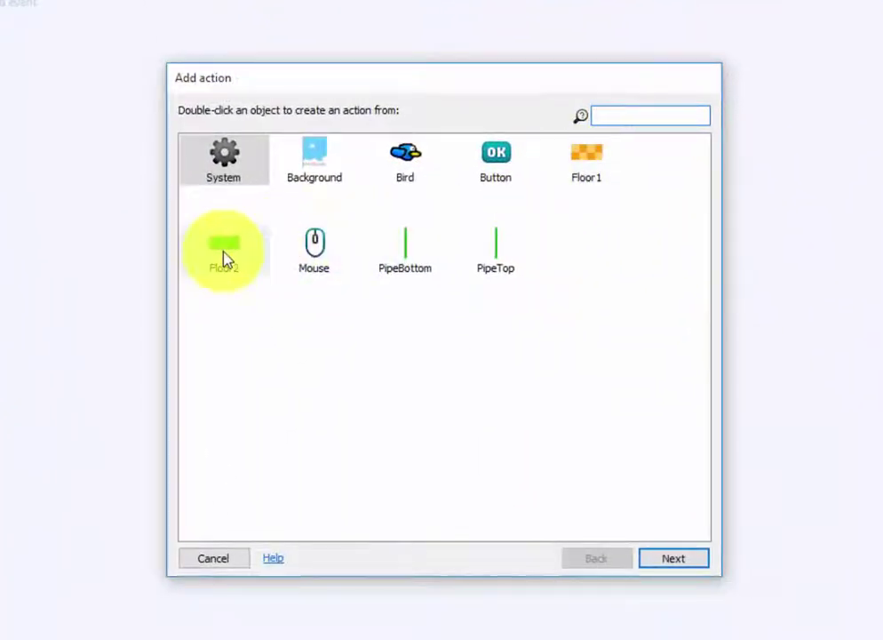
double_click(223, 255)
left_click_drag(699, 208, 703, 306)
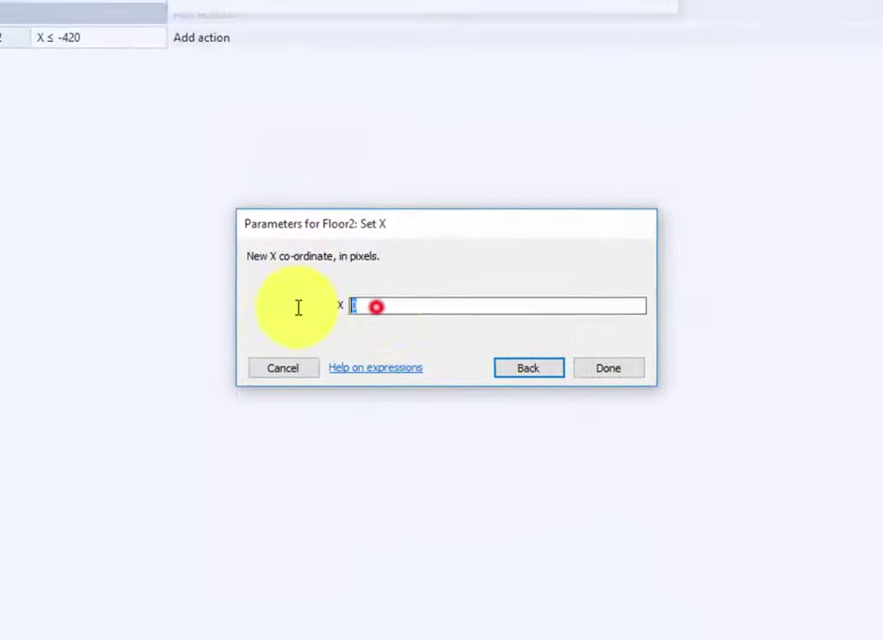
left_click(594, 377)
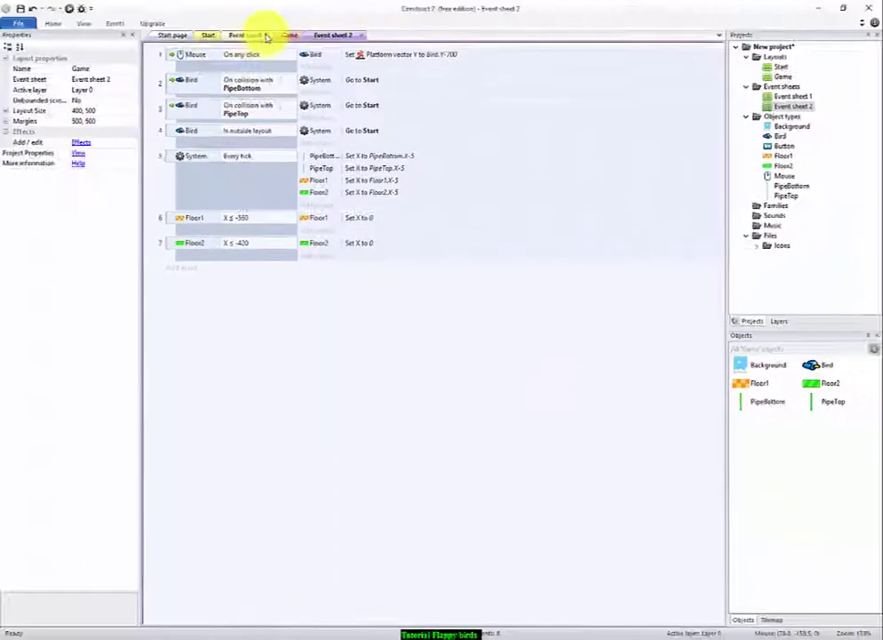
Preview the game from the Game layout and flap the bird.
left_click(275, 35)
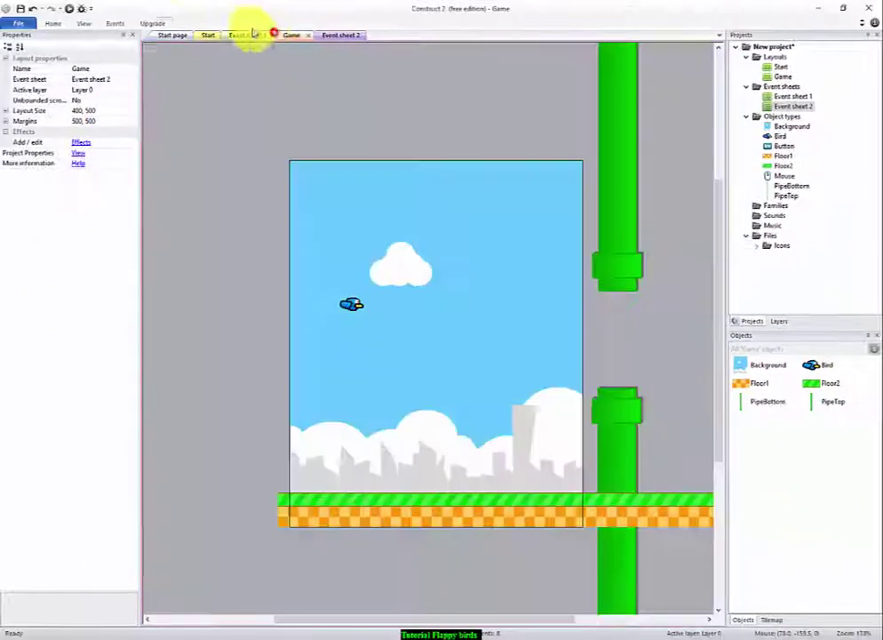
left_click(71, 10)
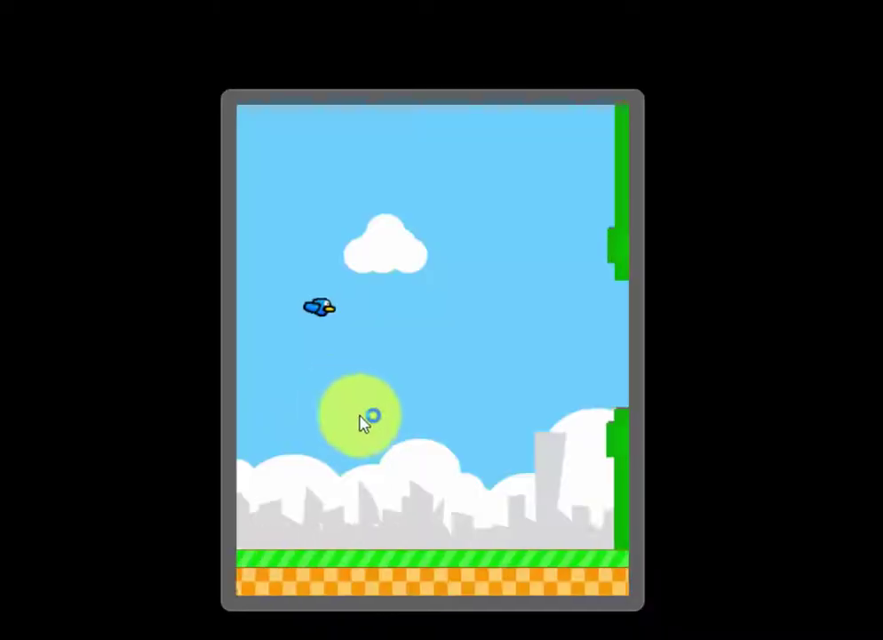
left_click(408, 421)
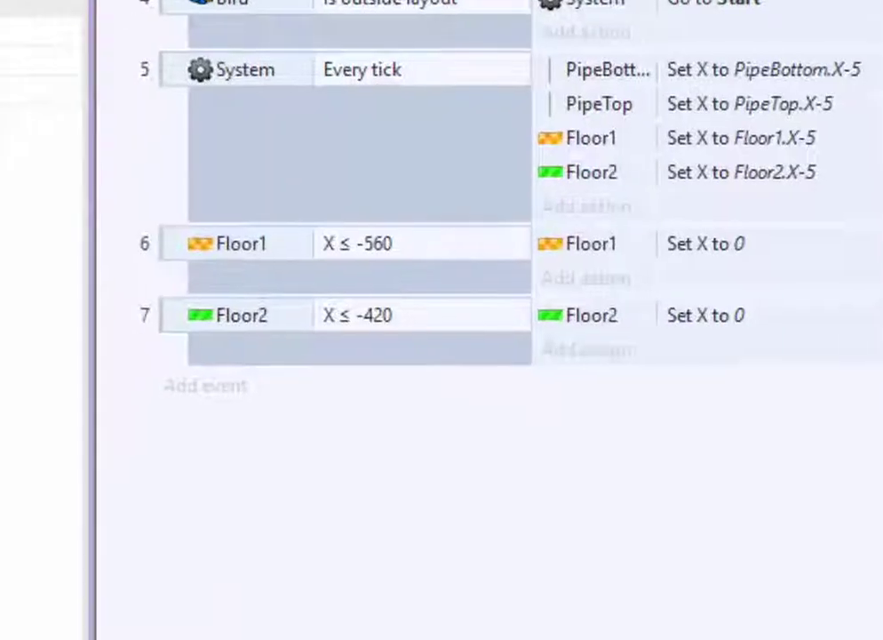
Add a System 'Every X seconds' event set to 1.5 seconds after event 7.
left_click(213, 380)
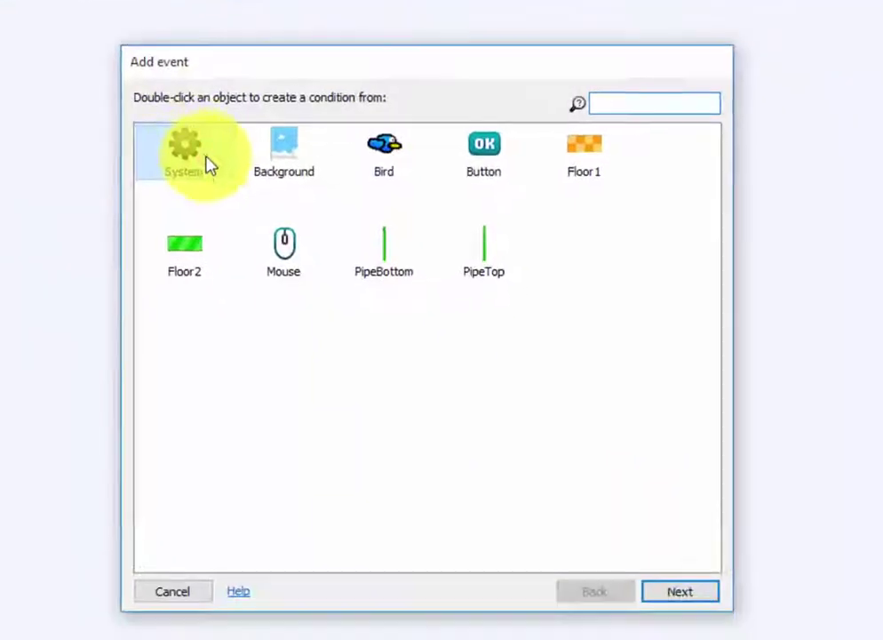
double_click(204, 159)
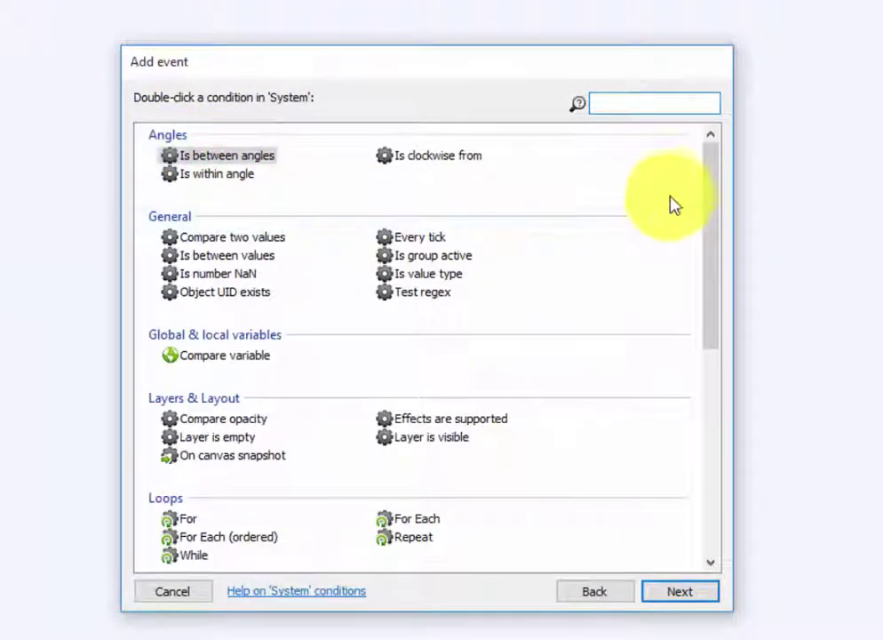
mouse_move(709, 178)
left_mouse_down()
mouse_move(715, 385)
mouse_move(684, 448)
left_mouse_up()
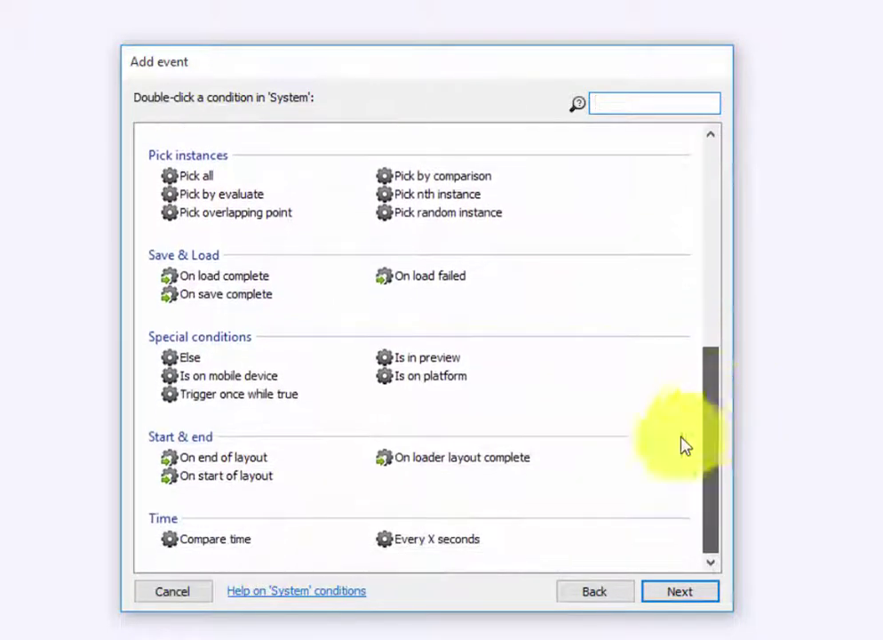
double_click(475, 539)
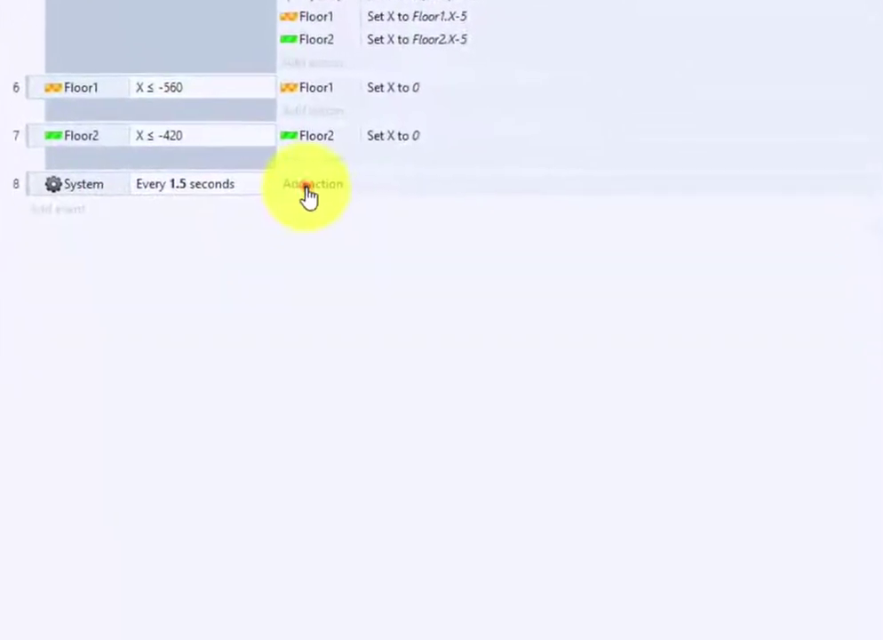
Add a System Create object action spawning PipeTop on layer 0 at X 400, Y random(50, -350).
left_click(316, 268)
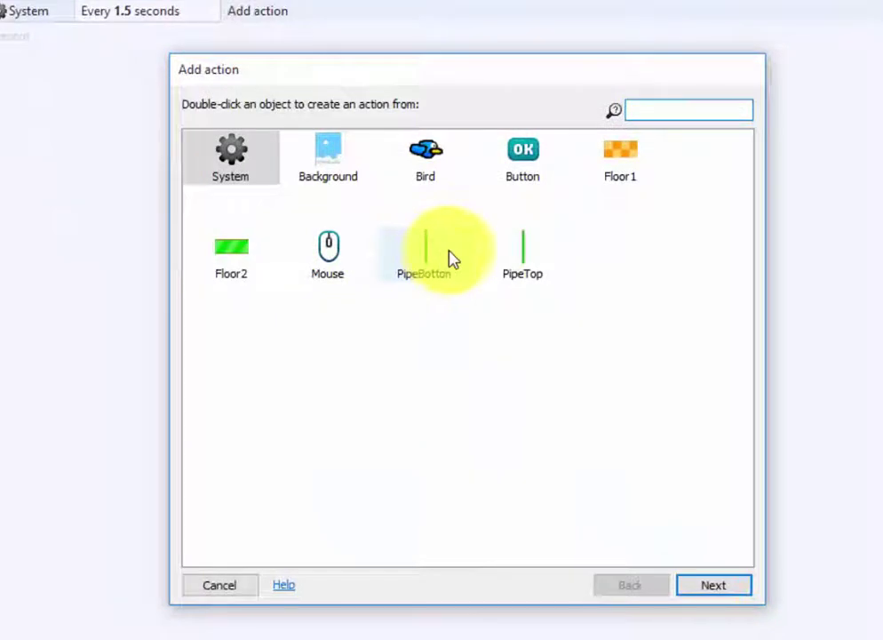
double_click(520, 255)
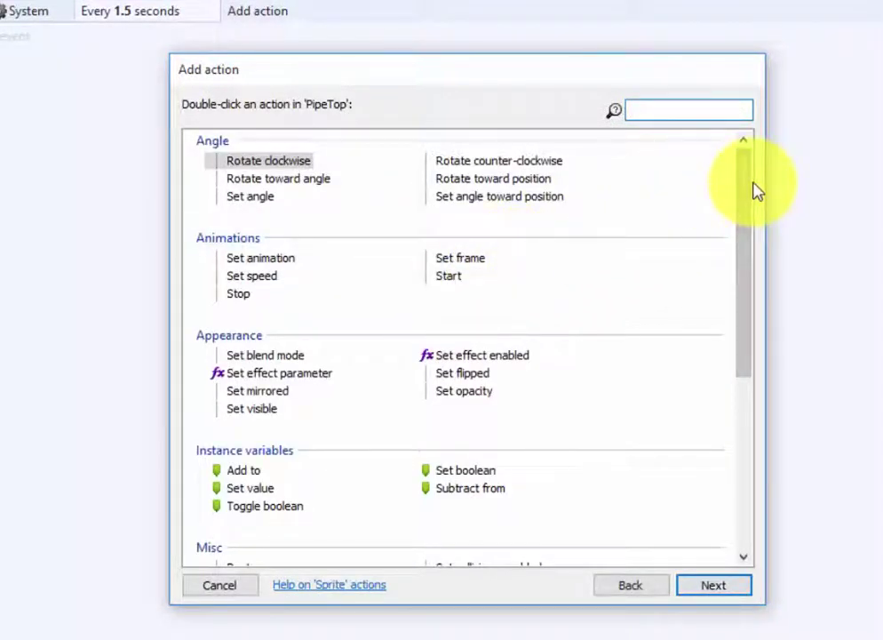
left_click(633, 586)
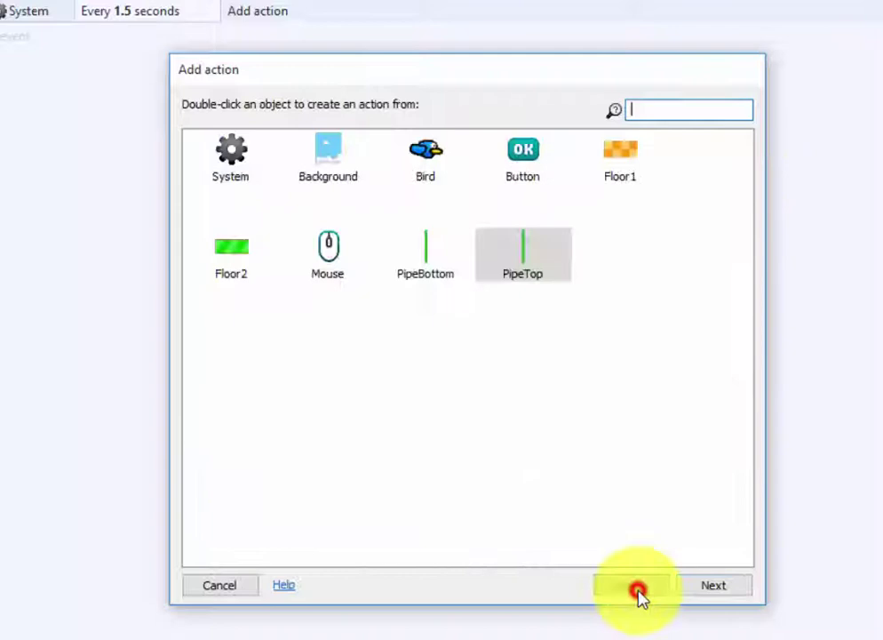
left_click(232, 177)
double_click(233, 158)
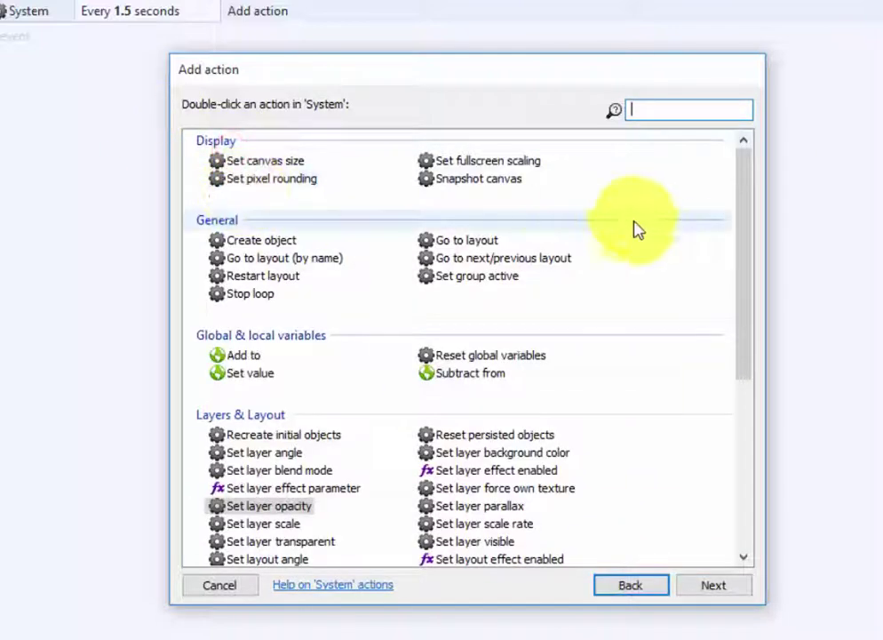
type("cre")
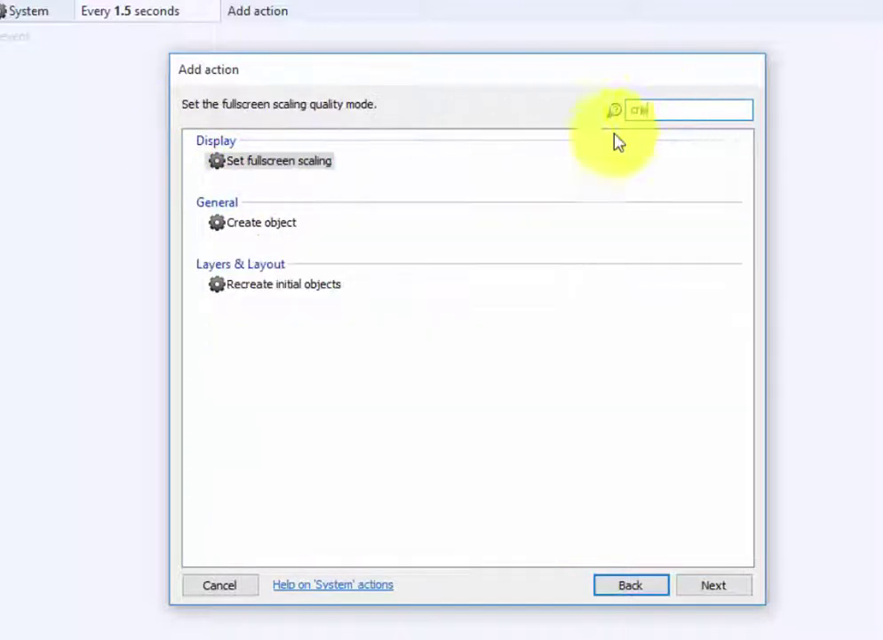
double_click(260, 226)
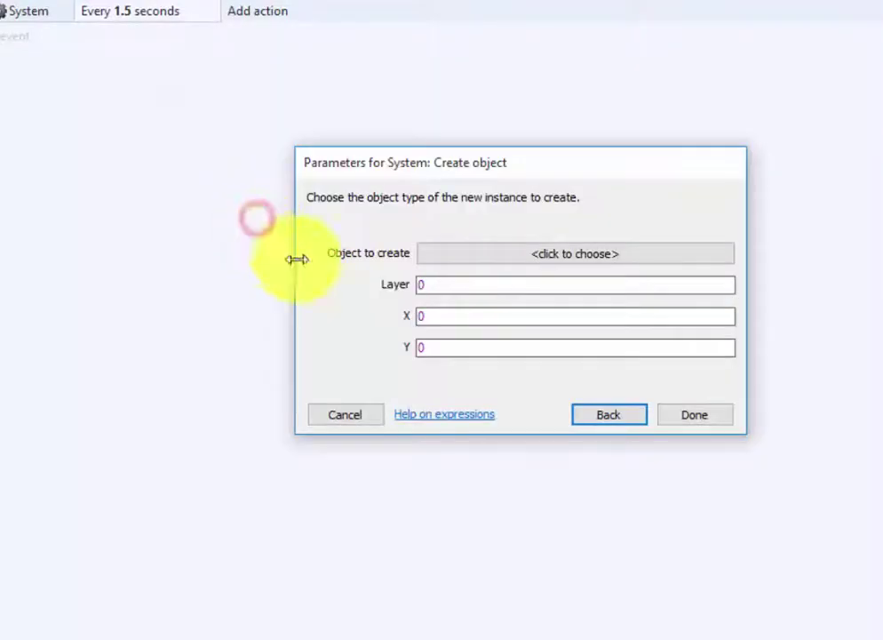
left_click(488, 425)
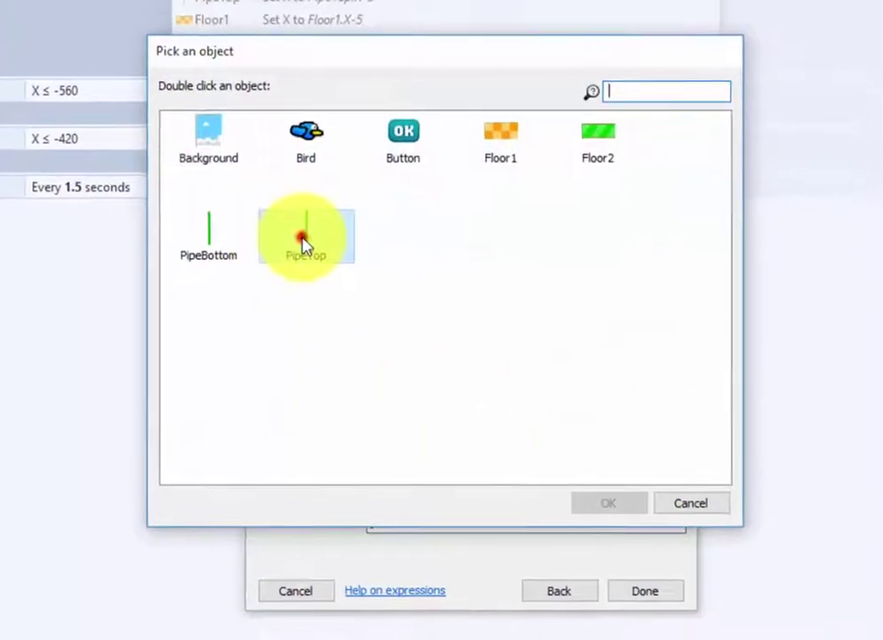
double_click(313, 227)
left_click(370, 313)
type("400")
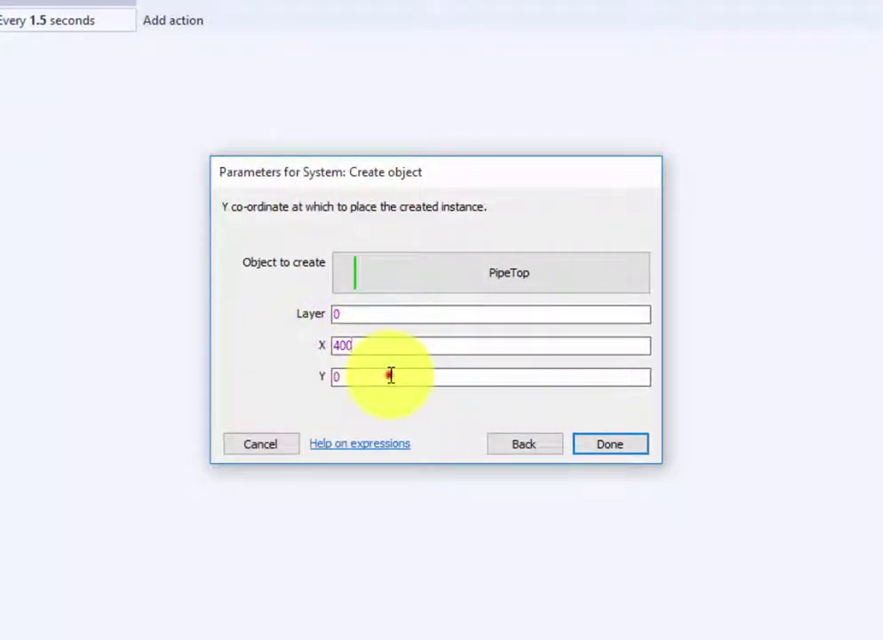
type("rando")
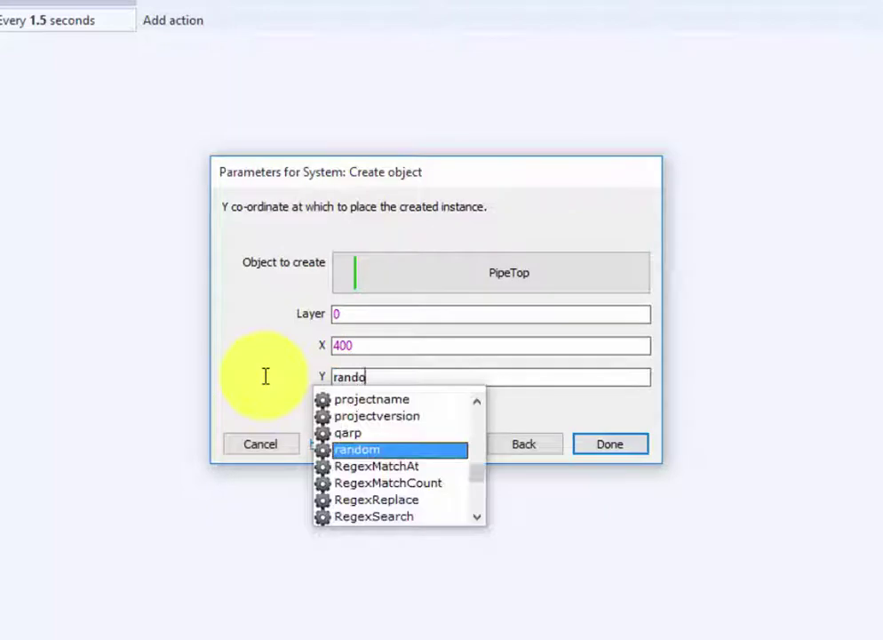
type("m(")
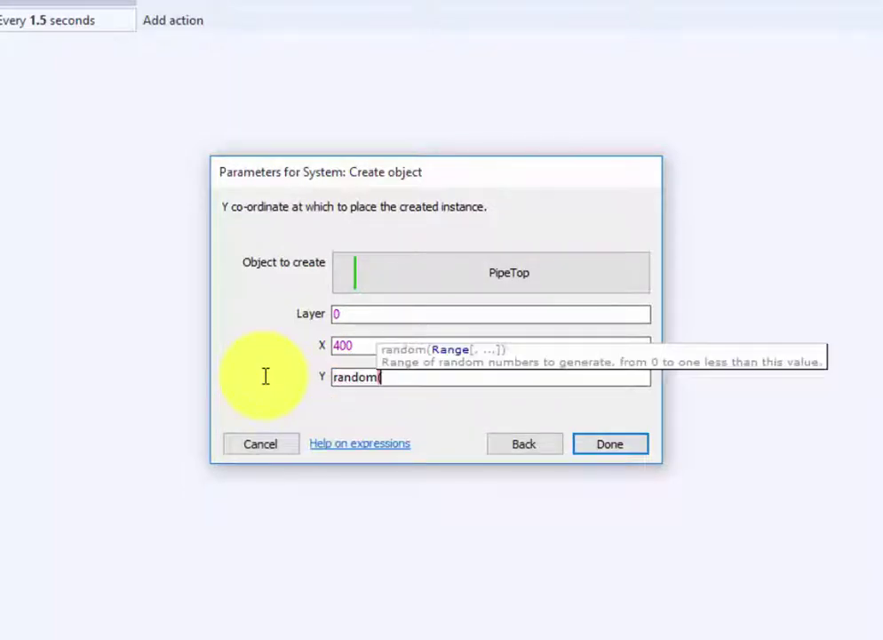
type("50, -350")
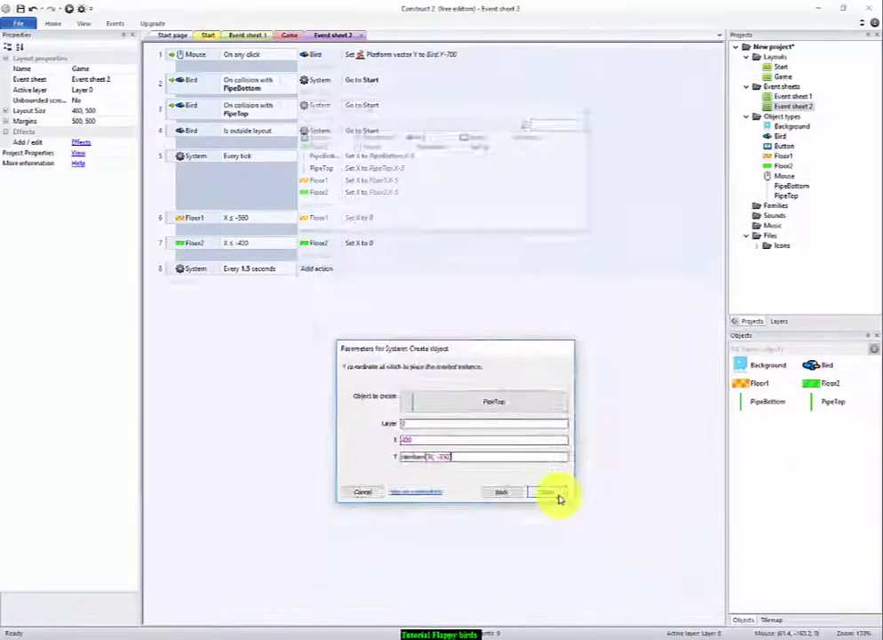
left_click(558, 495)
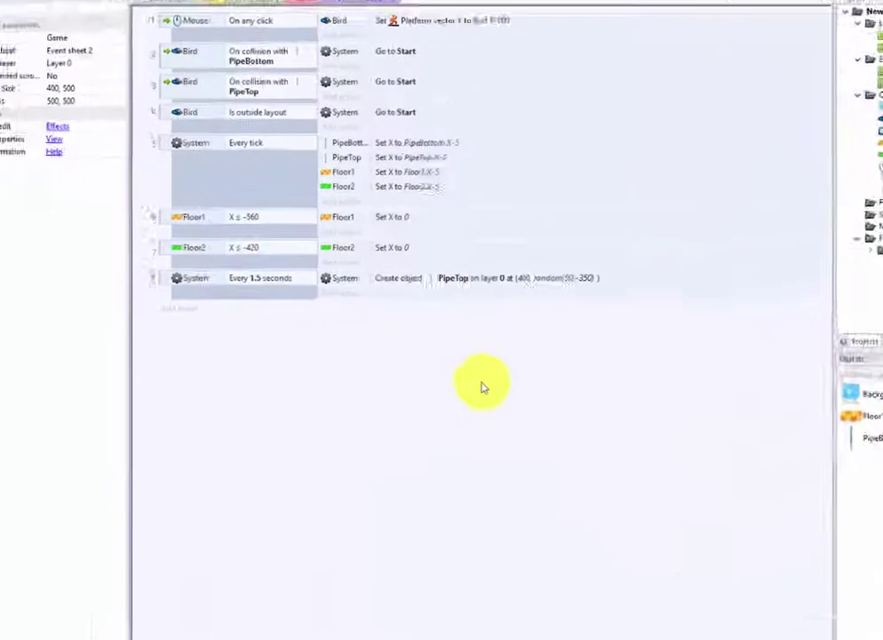
Add a second System Create object action for PipeBottom to the 1.5-second event.
left_click(317, 283)
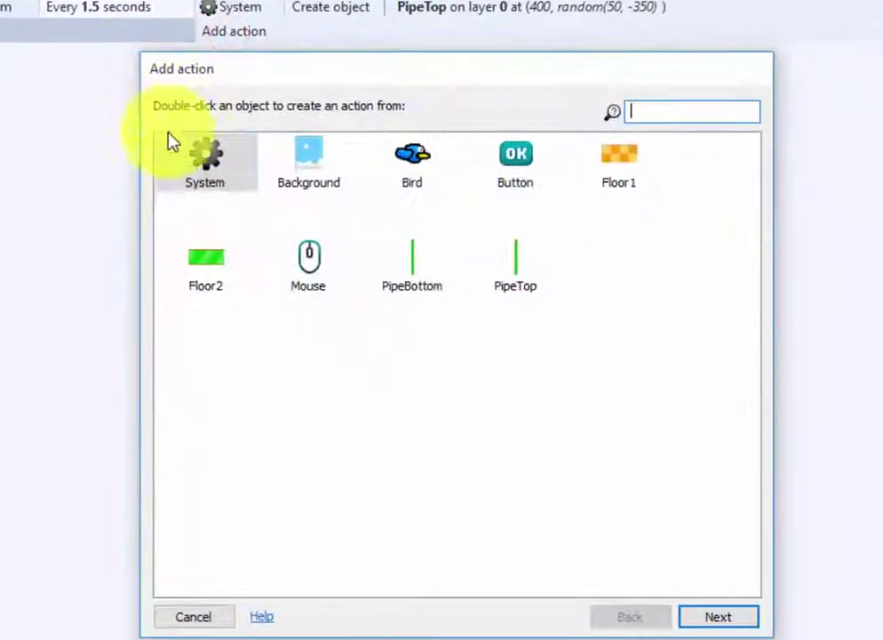
double_click(187, 164)
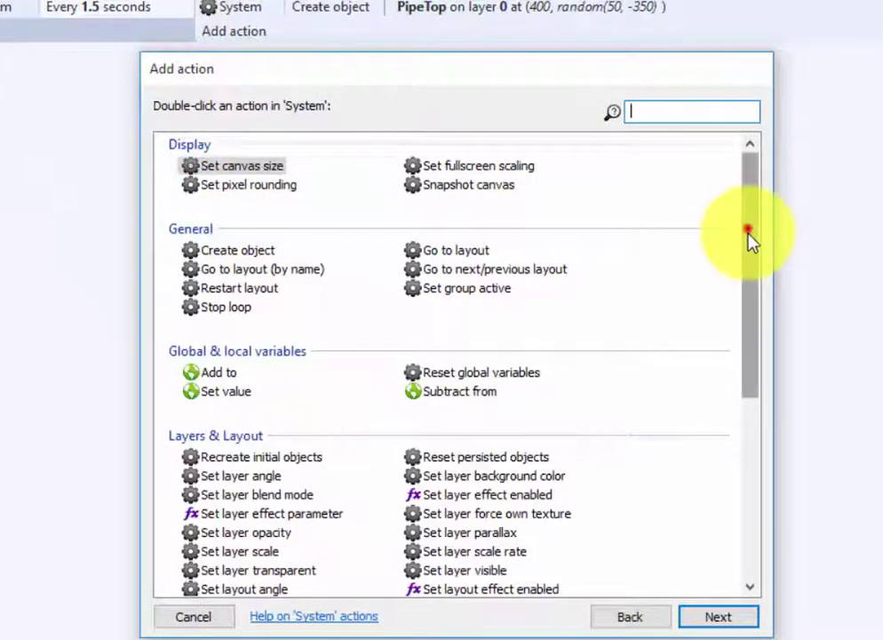
left_click_drag(749, 238, 746, 449)
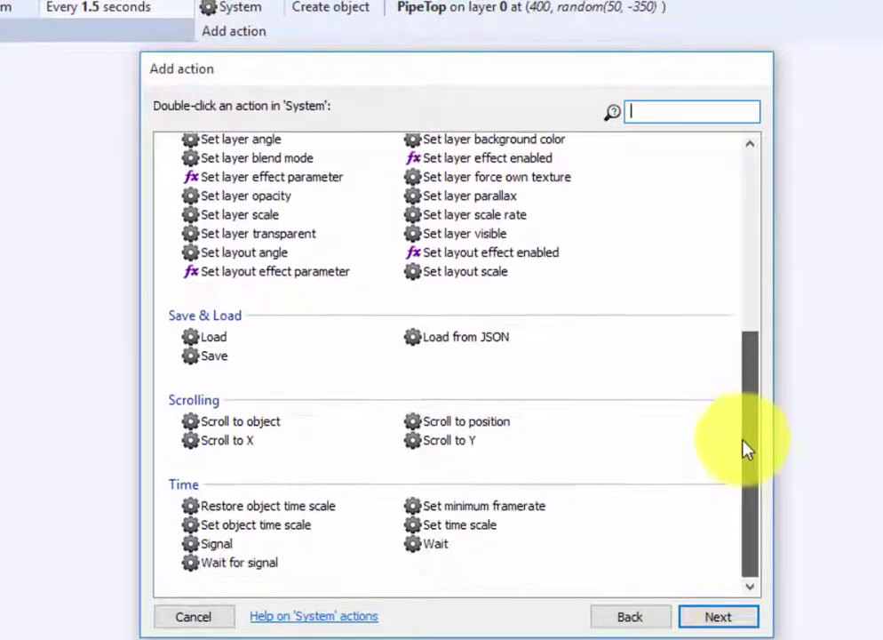
scroll(749, 364, "up", 1)
type("creat")
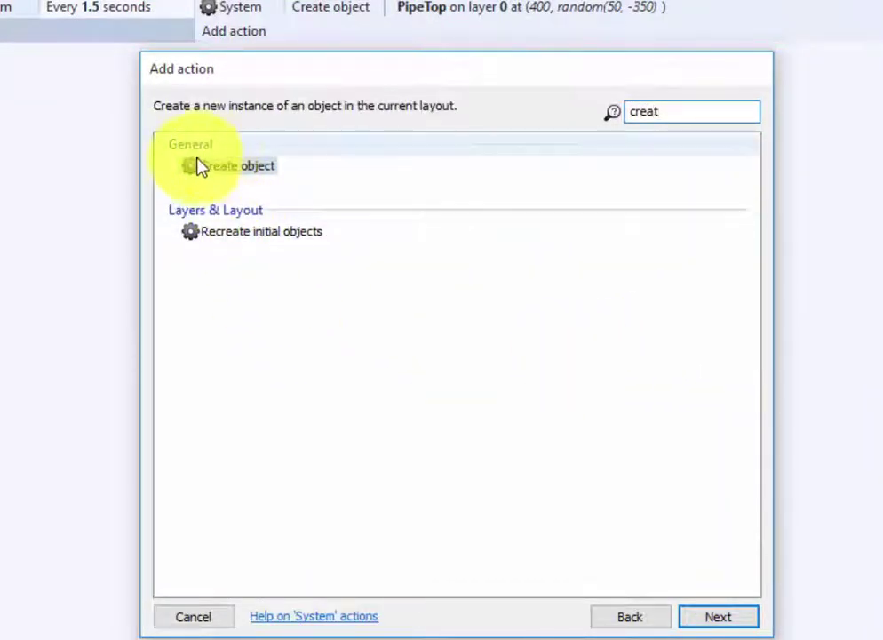
double_click(196, 165)
left_click(511, 264)
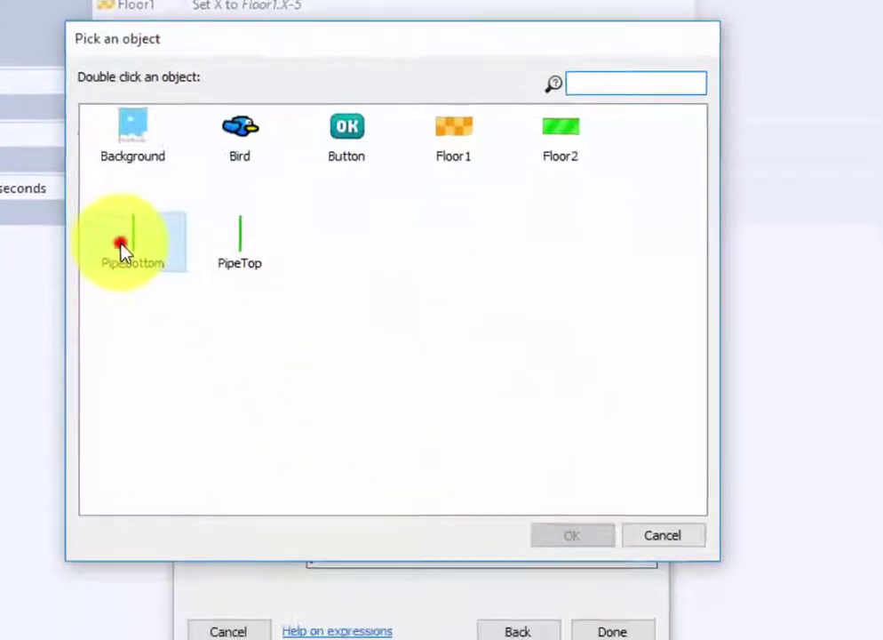
double_click(127, 274)
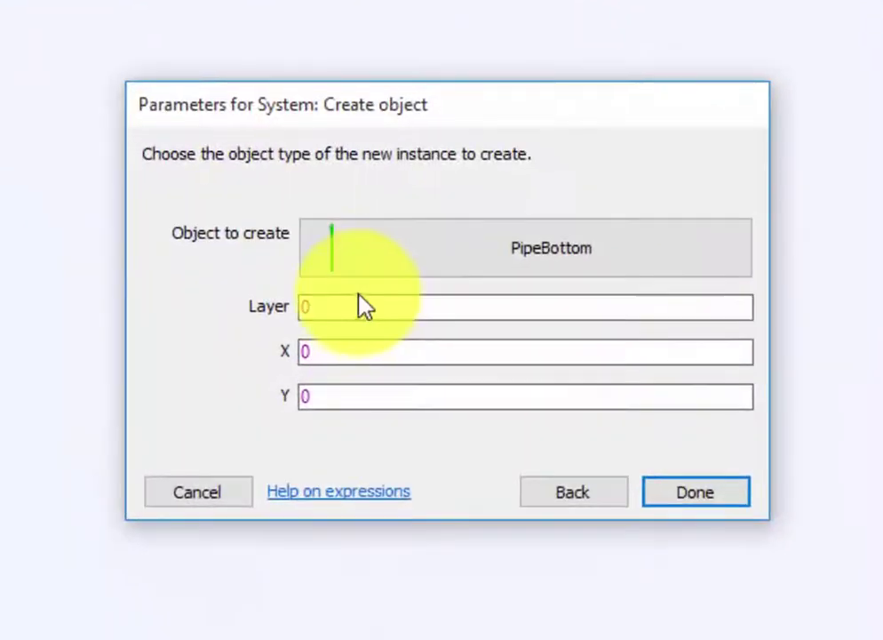
Place the created PipeBottom at X 400, Y PipeTop.Y+700 and confirm the action.
left_click(359, 353)
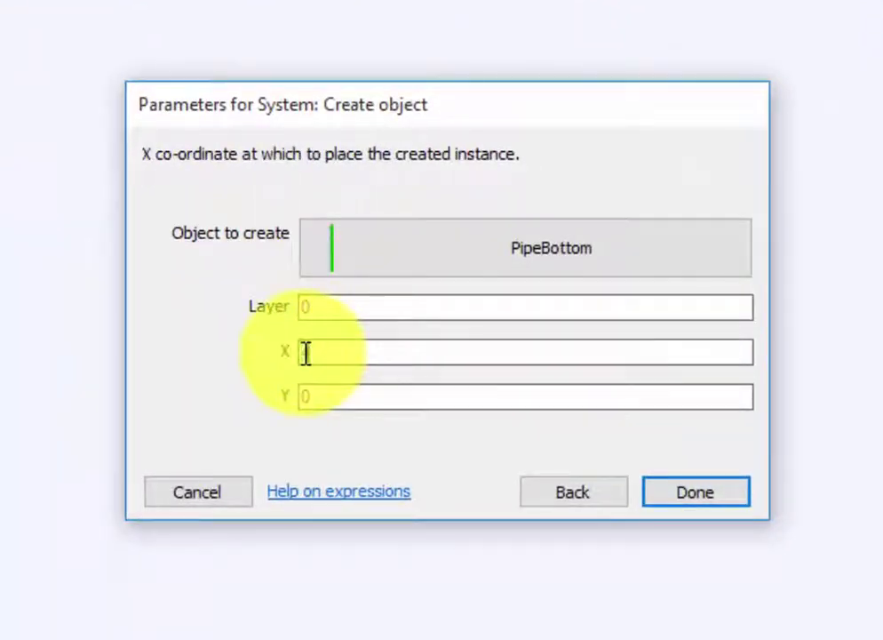
type("400")
left_click(362, 391)
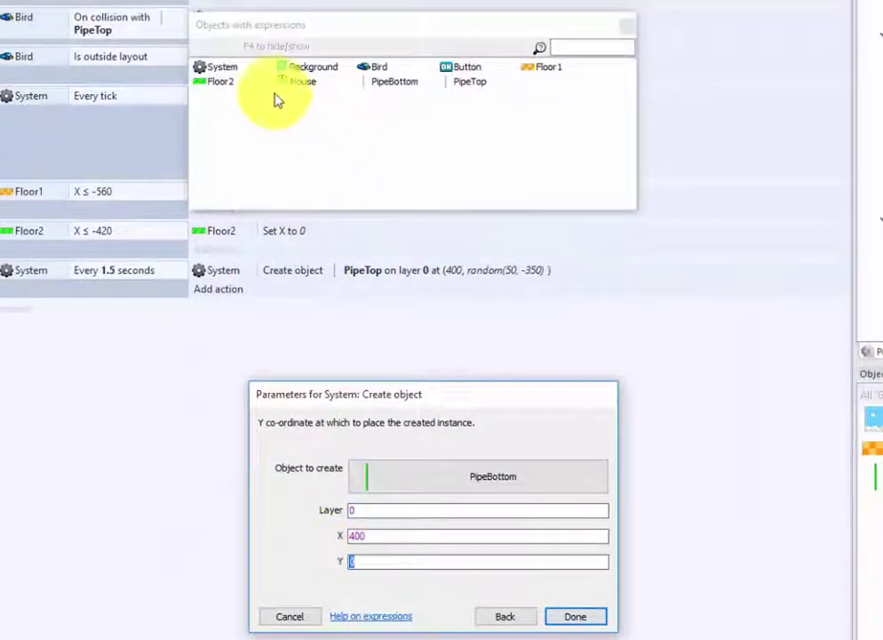
double_click(462, 81)
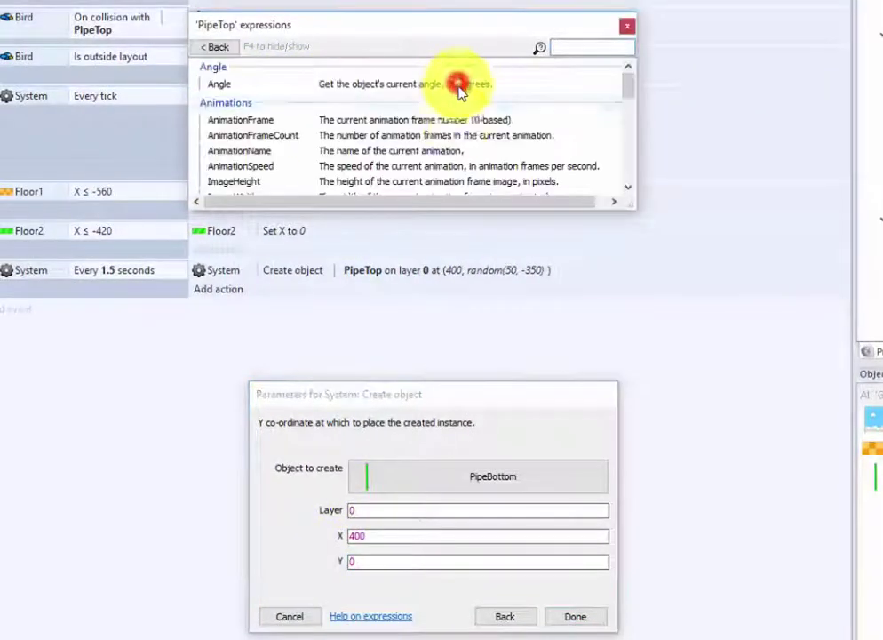
mouse_move(631, 93)
left_mouse_down()
mouse_move(631, 132)
mouse_move(613, 140)
mouse_move(632, 160)
left_mouse_up()
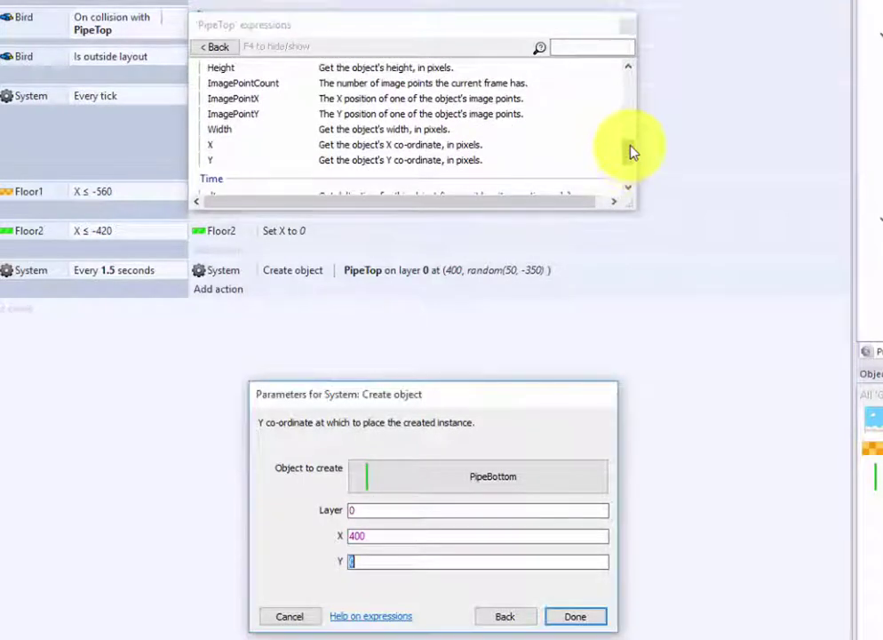
left_click(631, 157)
left_click_drag(630, 156, 307, 147)
double_click(302, 155)
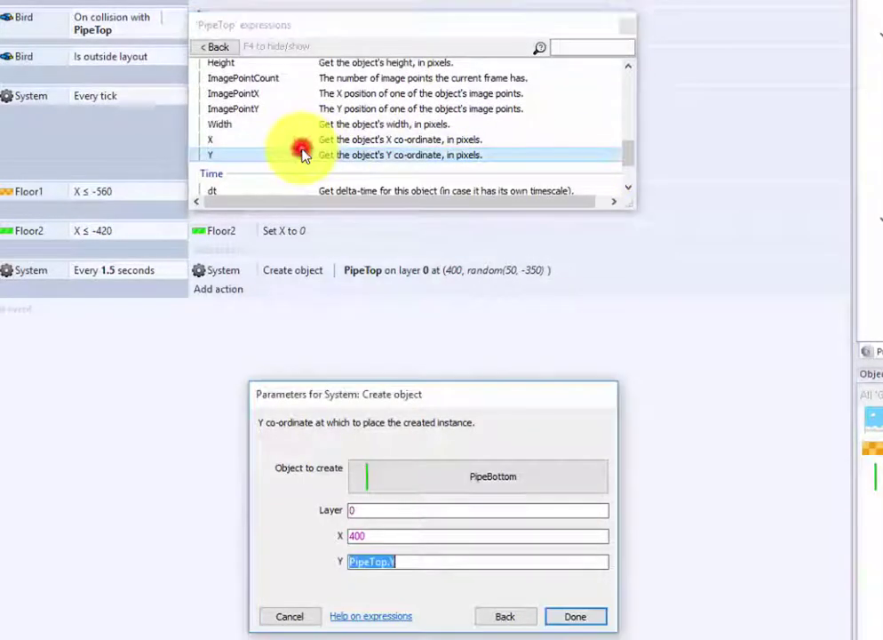
left_click(439, 562)
type("+700")
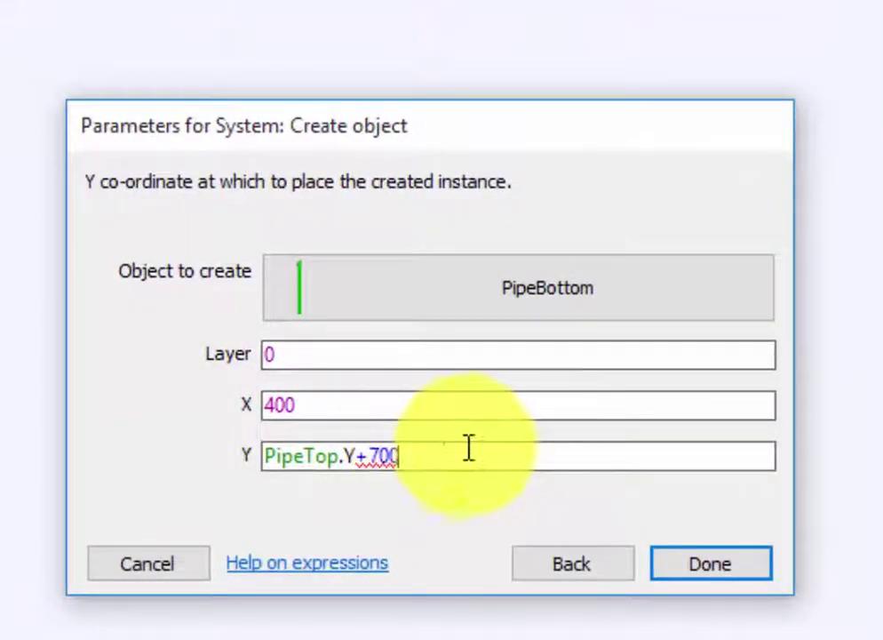
left_click(677, 568)
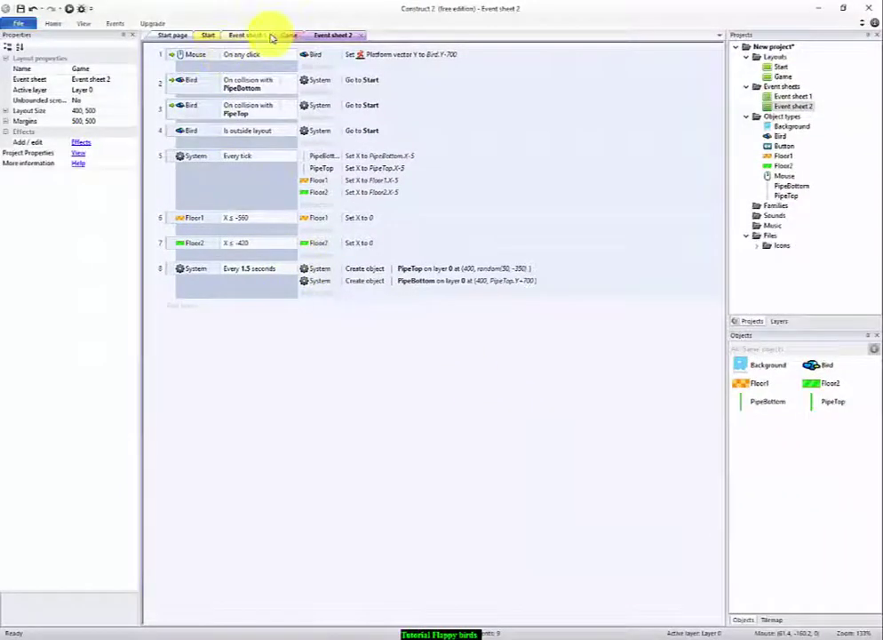
Preview the game with F5, flapping through two rounds to check spawned pipe pairs, then close it.
left_click(273, 36)
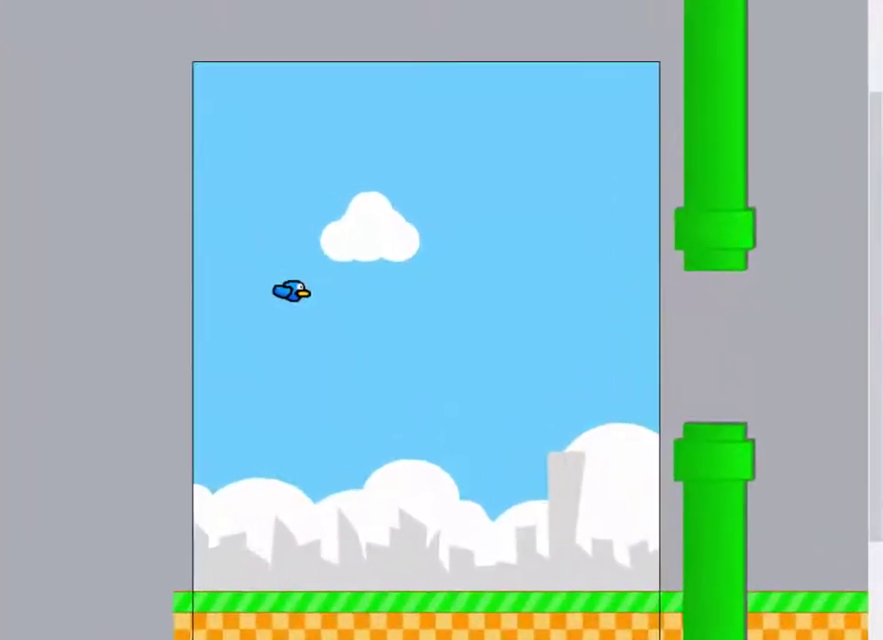
key("F5")
left_click(361, 302)
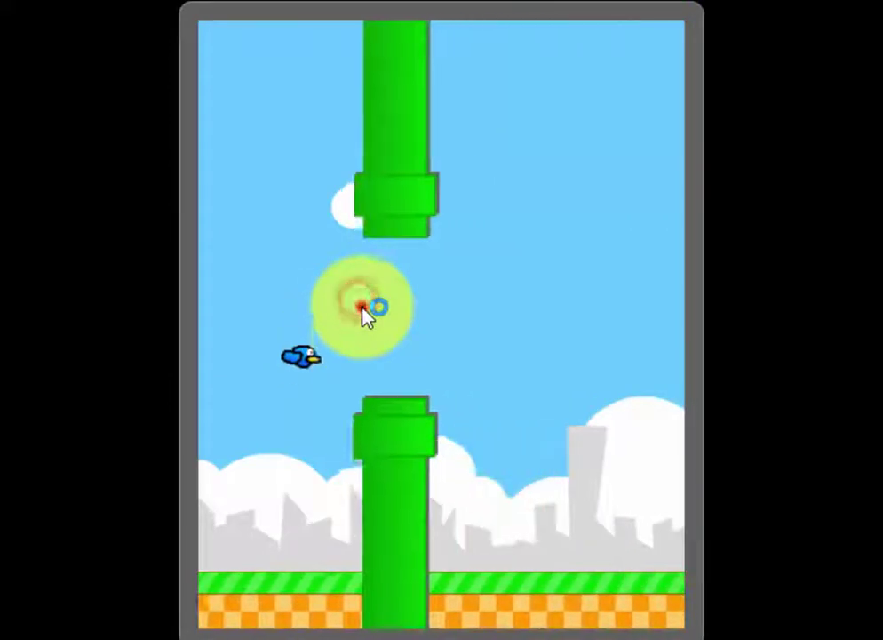
left_click(361, 306)
left_click(358, 299)
left_click(319, 268)
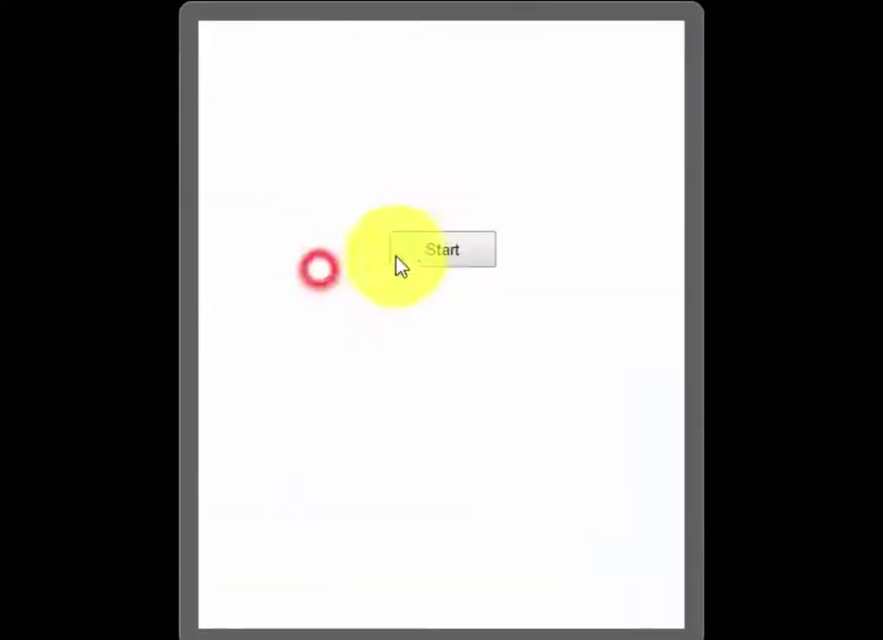
left_click(396, 258)
left_click(411, 255)
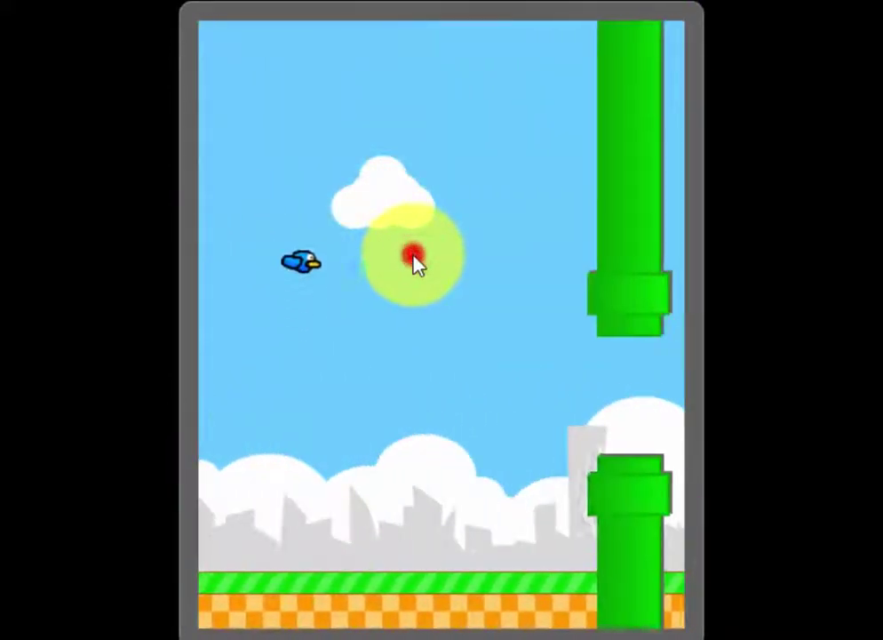
left_click(413, 258)
left_click(381, 286)
left_click(402, 220)
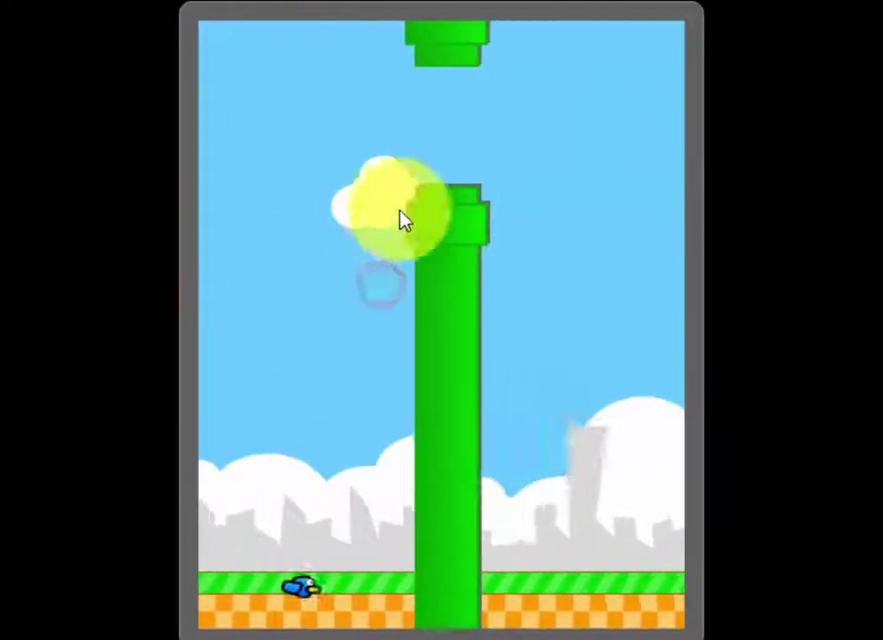
left_click(449, 110)
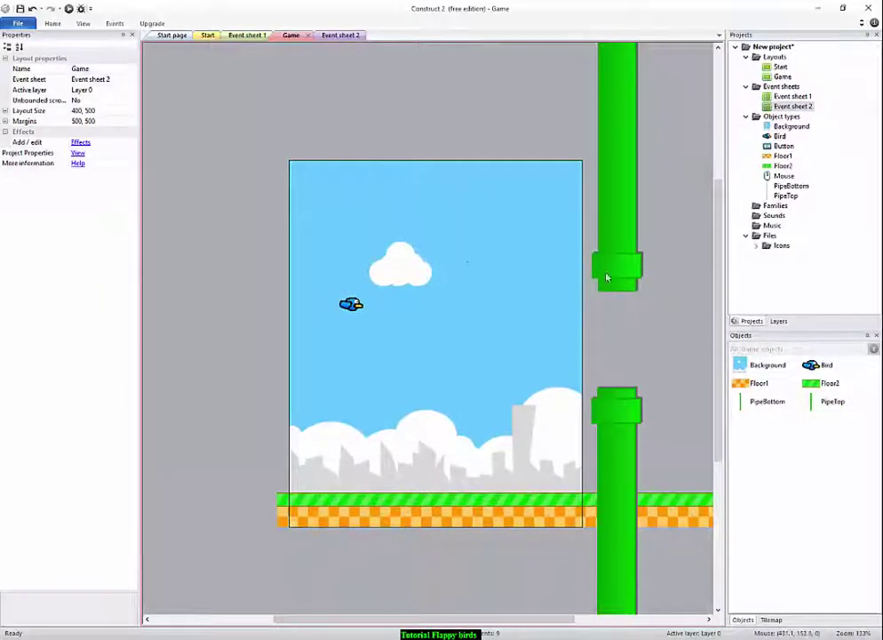
Drag PipeTop and PipeBottom left into the Game layout and align them vertically.
left_click_drag(613, 269, 509, 264)
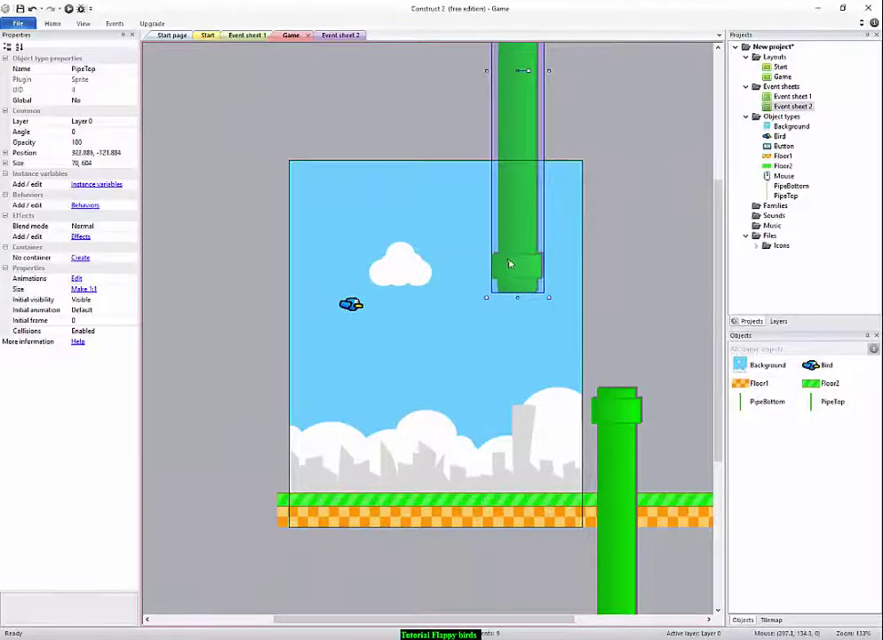
left_click_drag(638, 465, 527, 460)
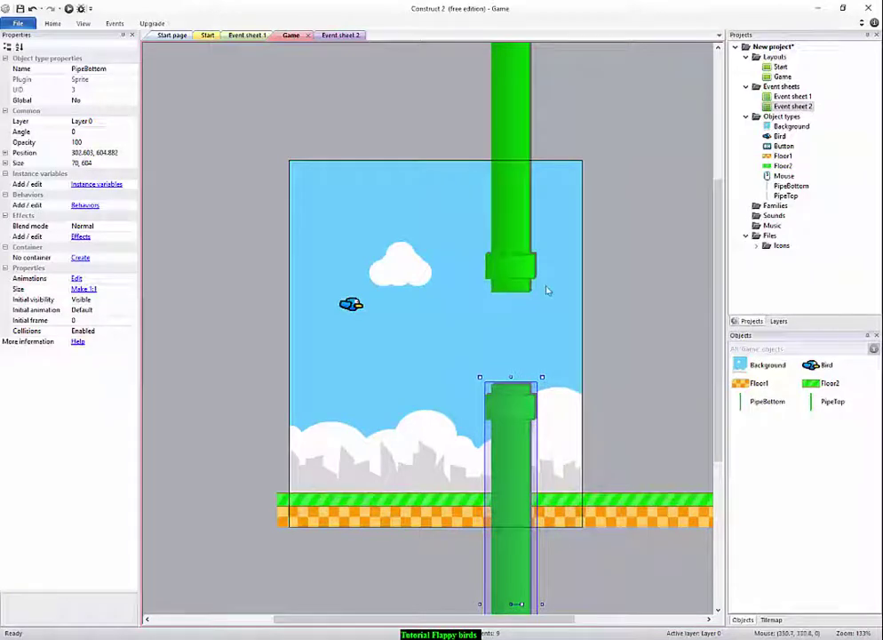
left_click(629, 255)
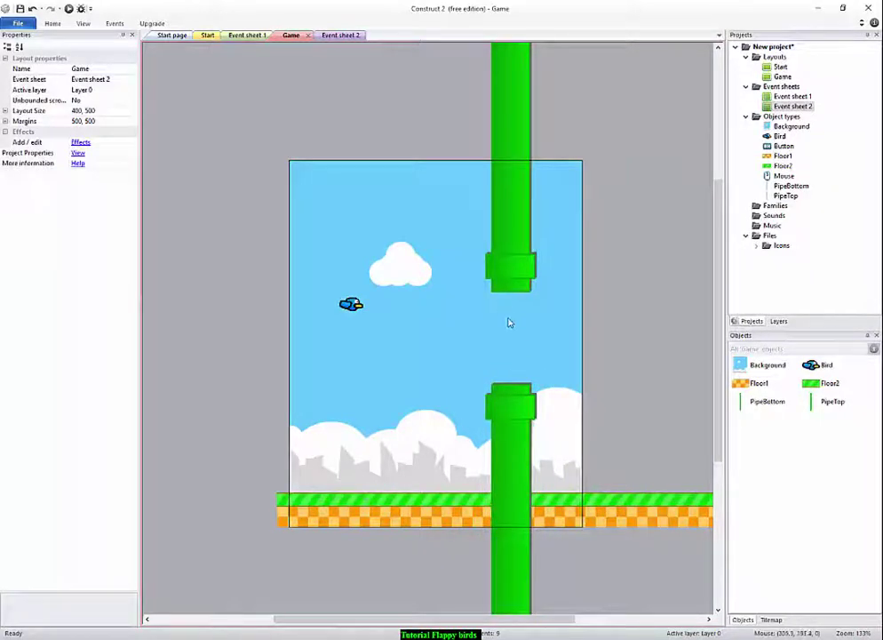
left_click_drag(508, 251, 506, 248)
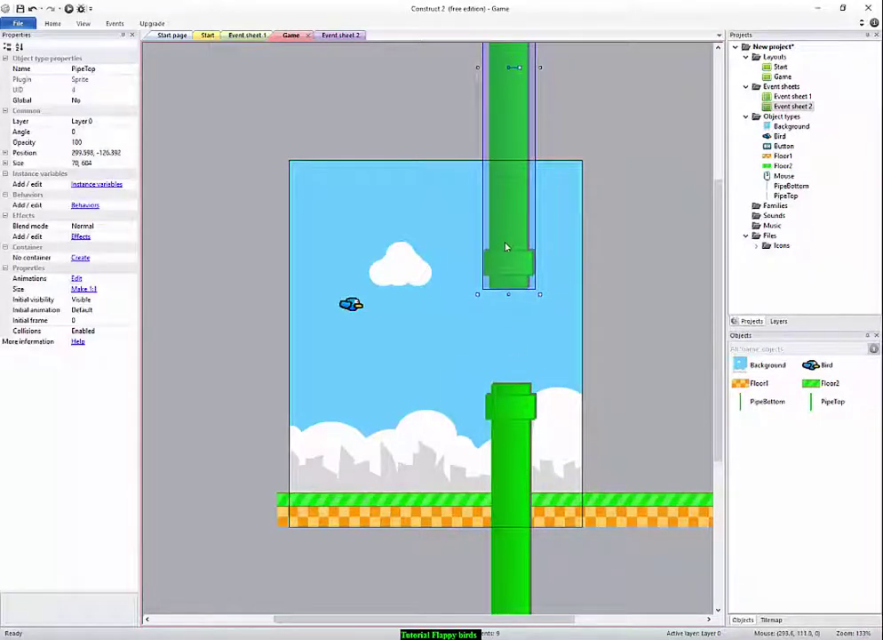
left_click(504, 407)
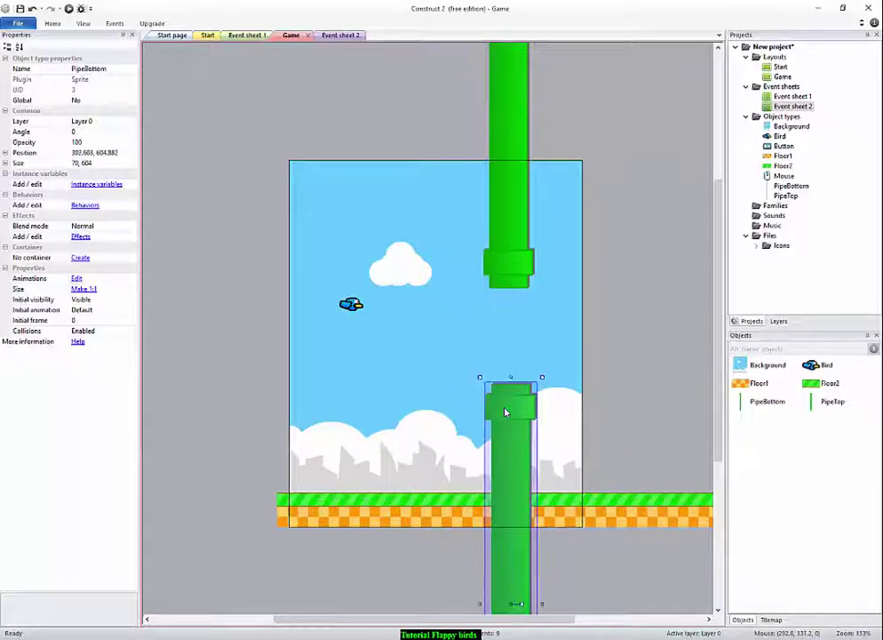
left_click(599, 450)
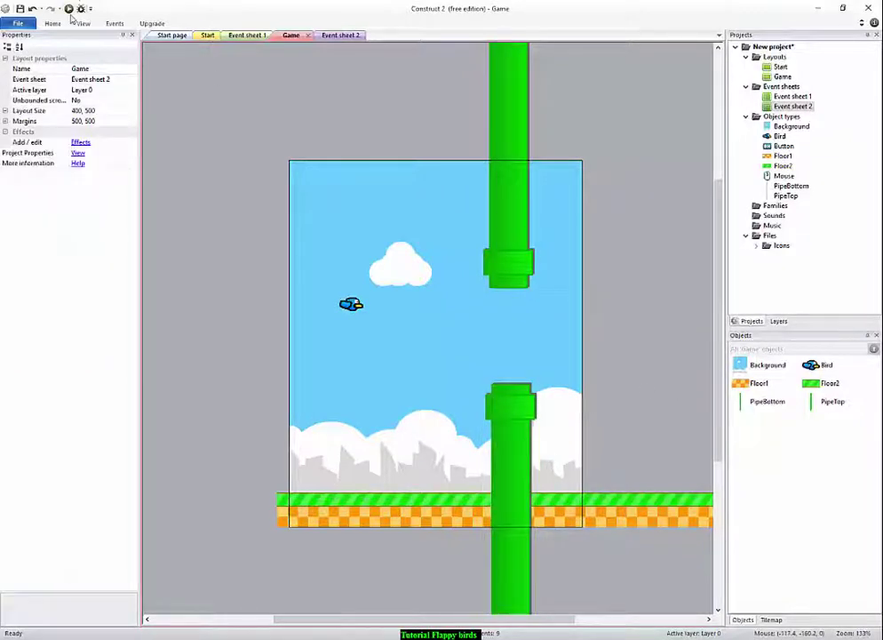